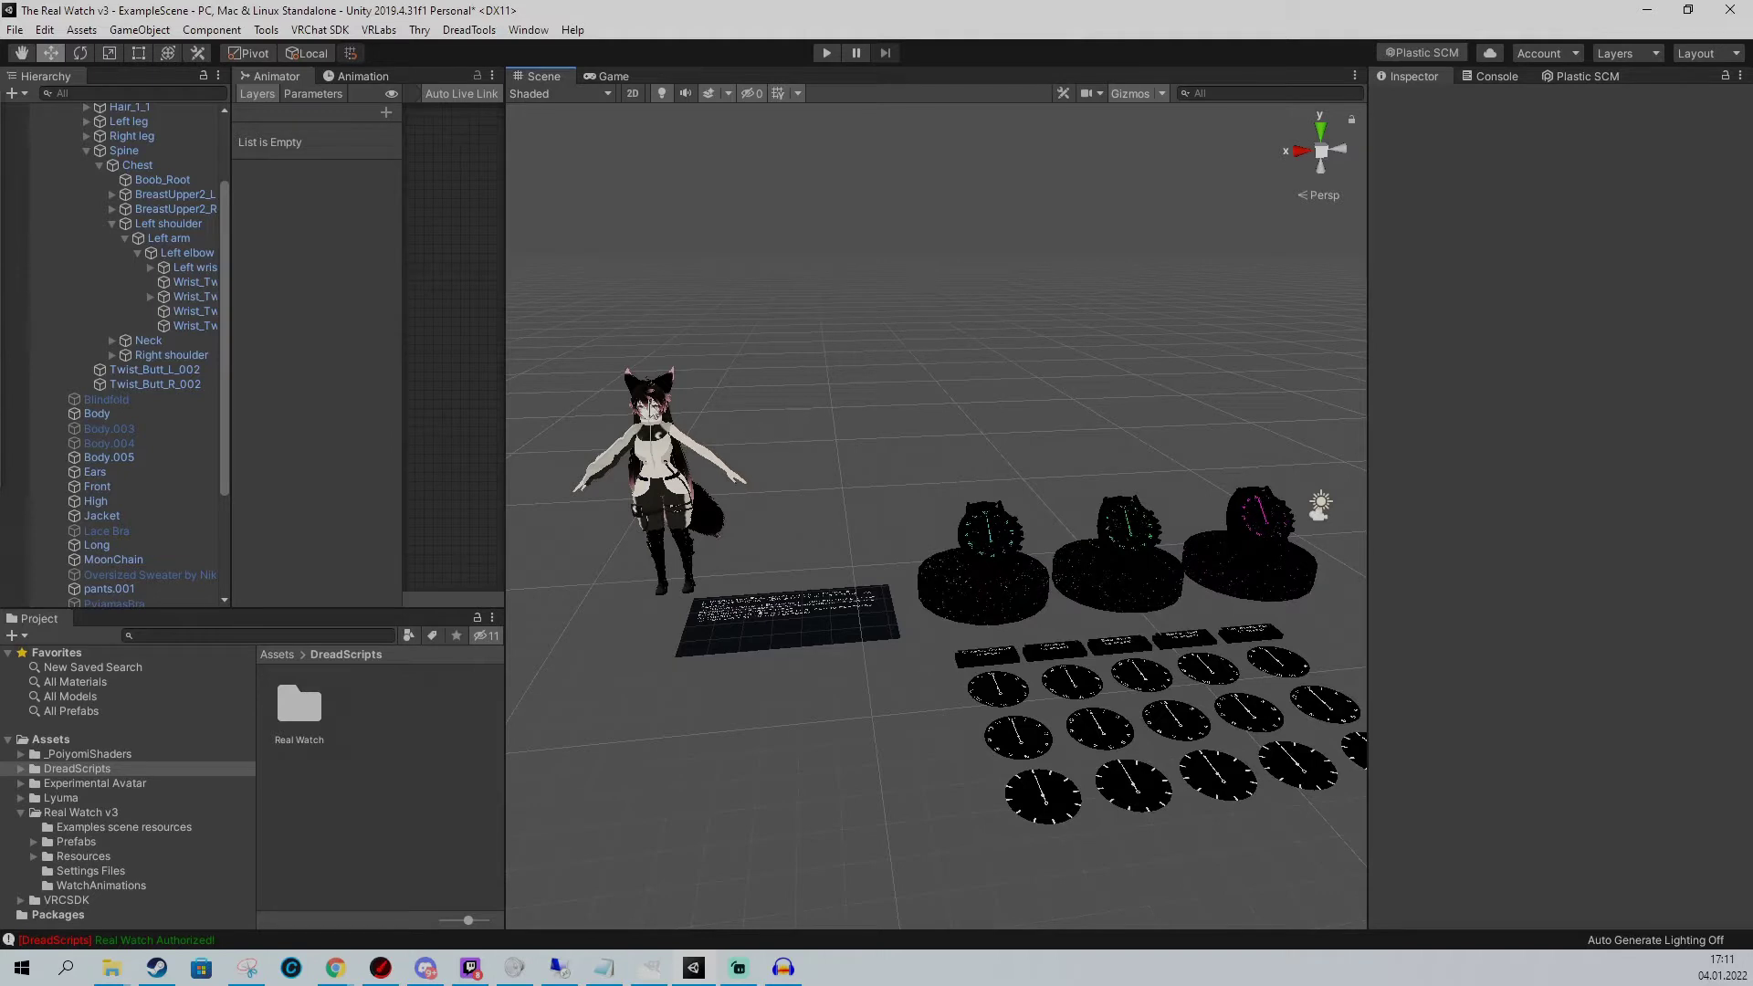
Inspect the avatar and the example watches in the Scene view
left_click(645, 404)
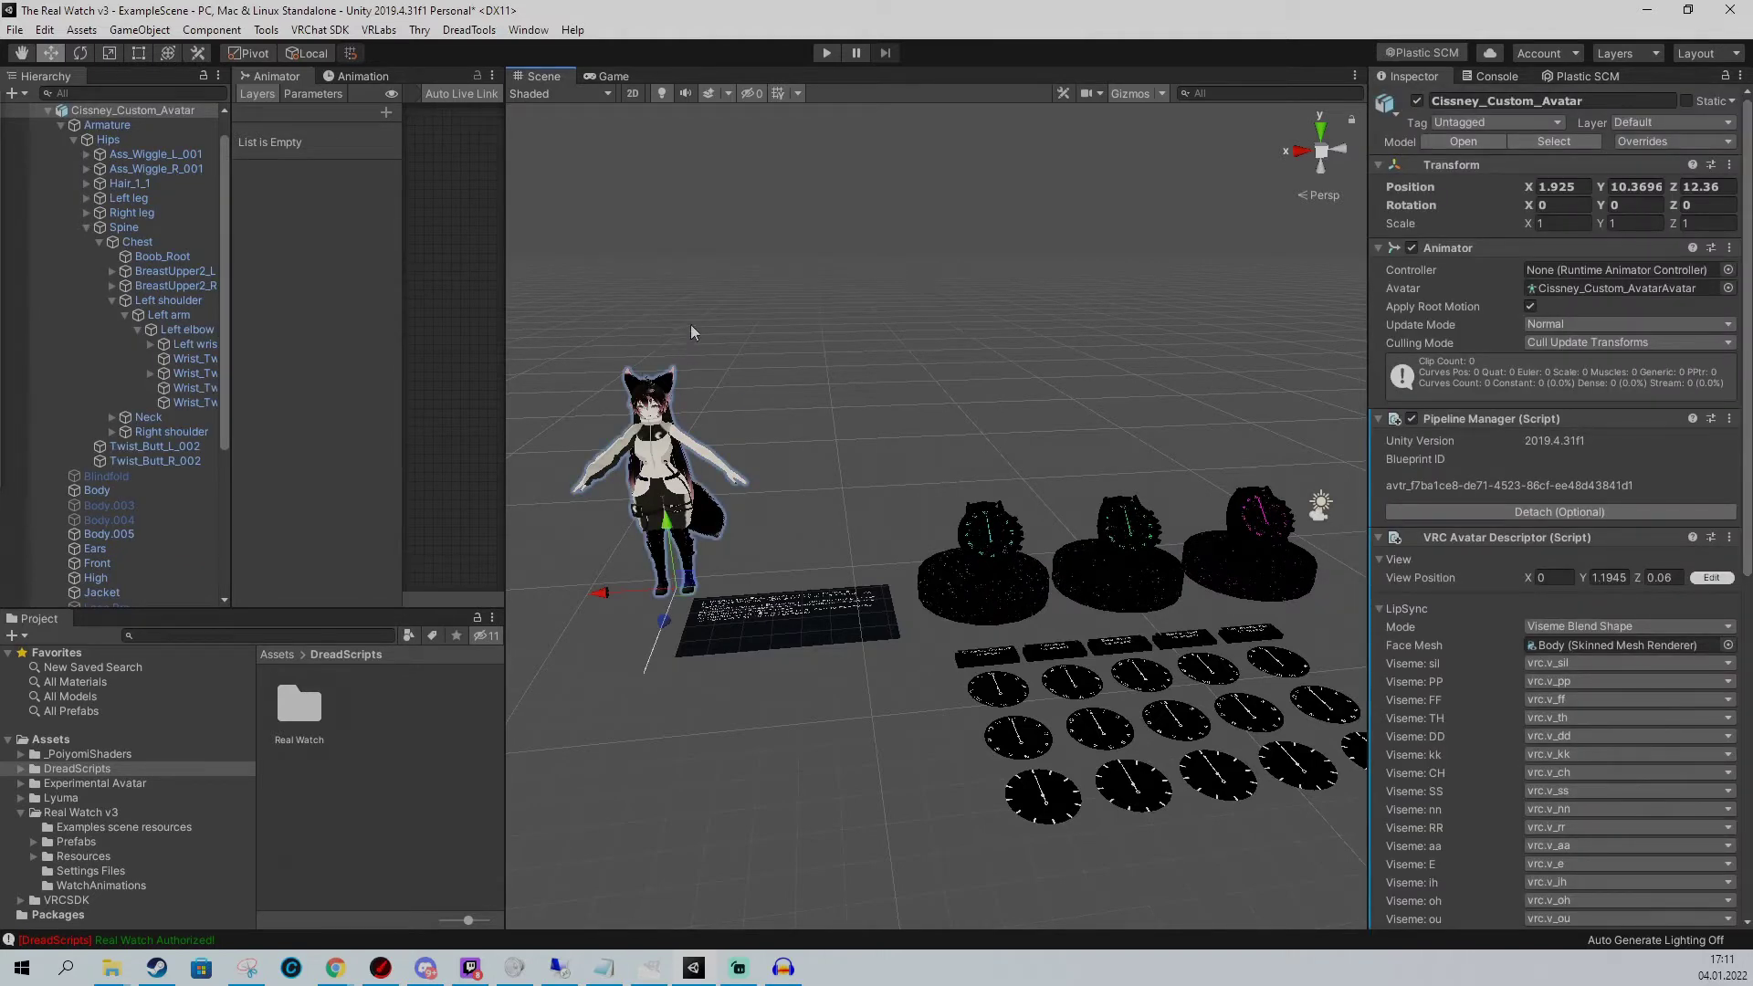
left_click(688, 294)
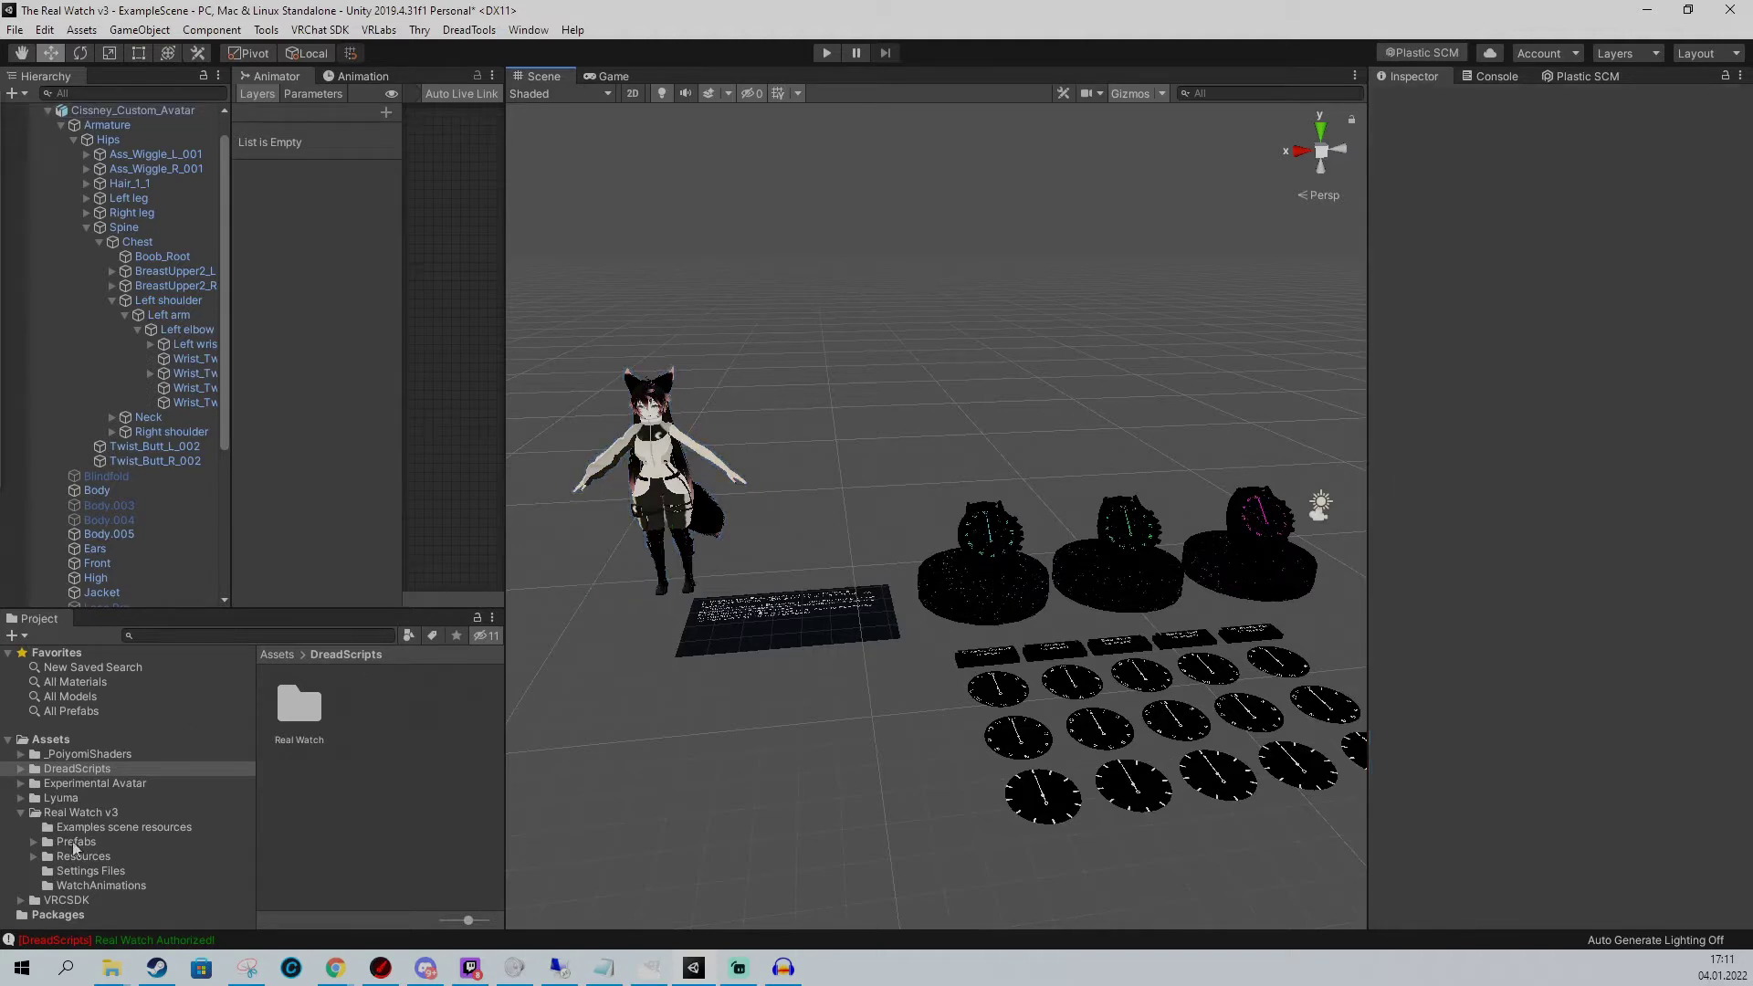
right_click_drag(1033, 613, 1032, 557)
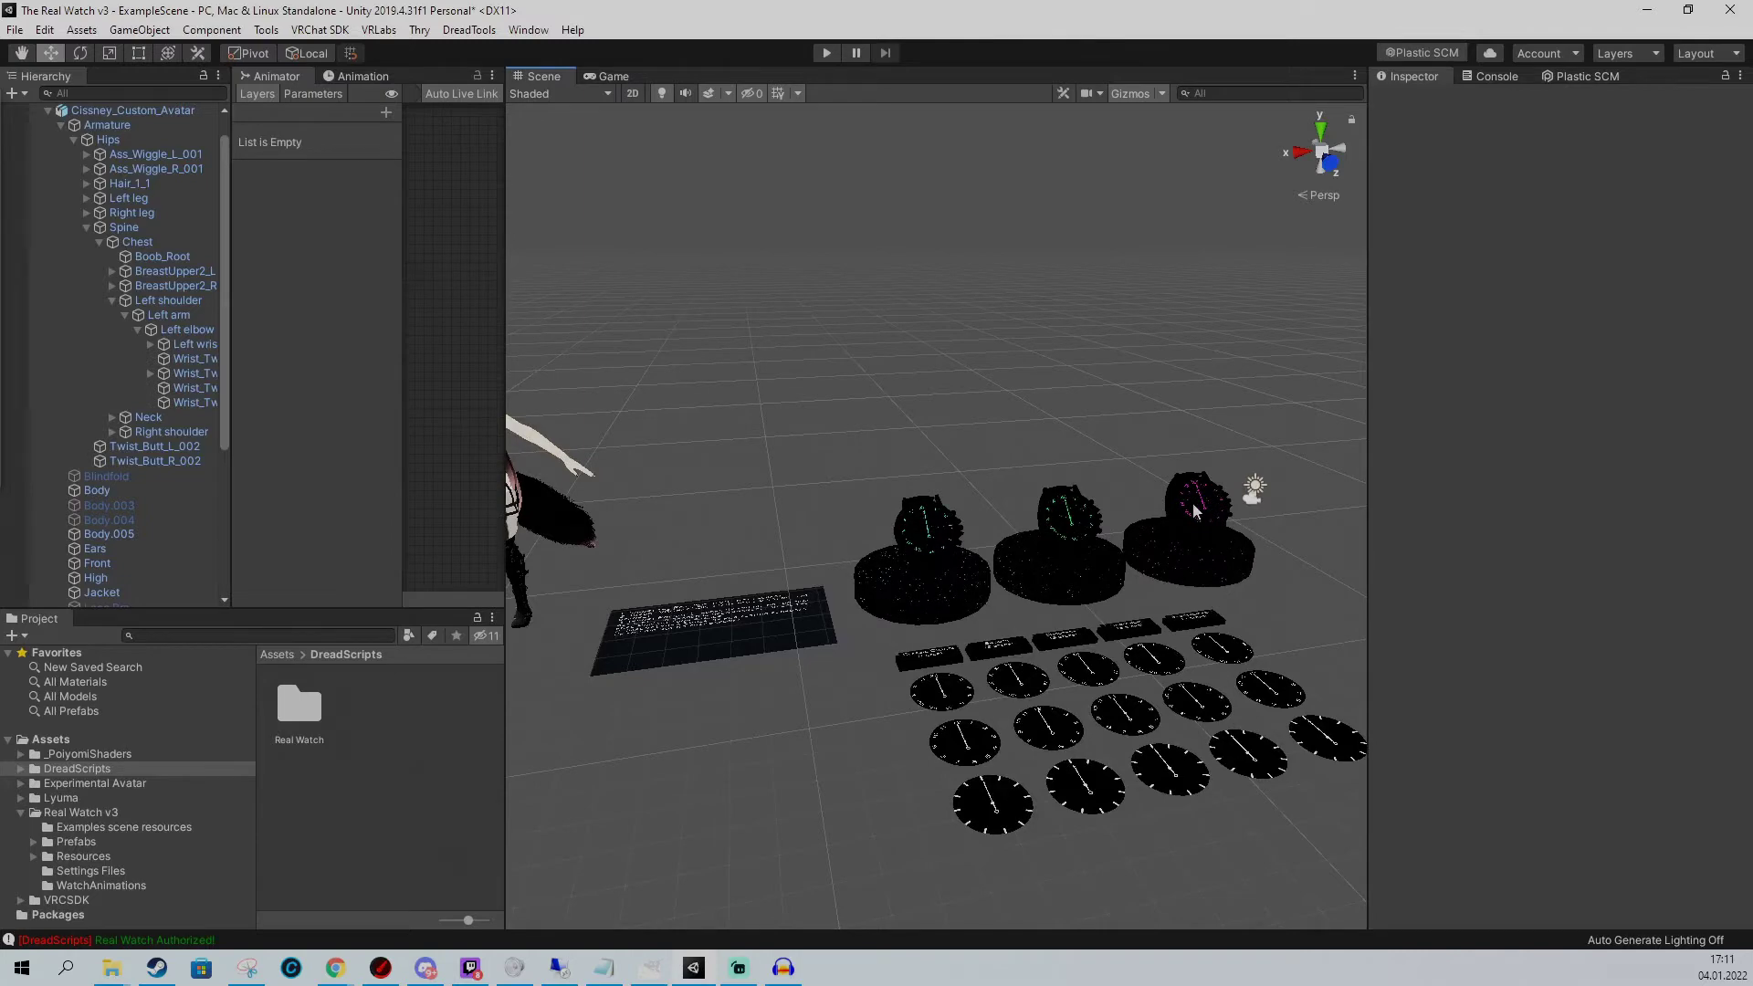
scroll(1193, 502, "down", 4)
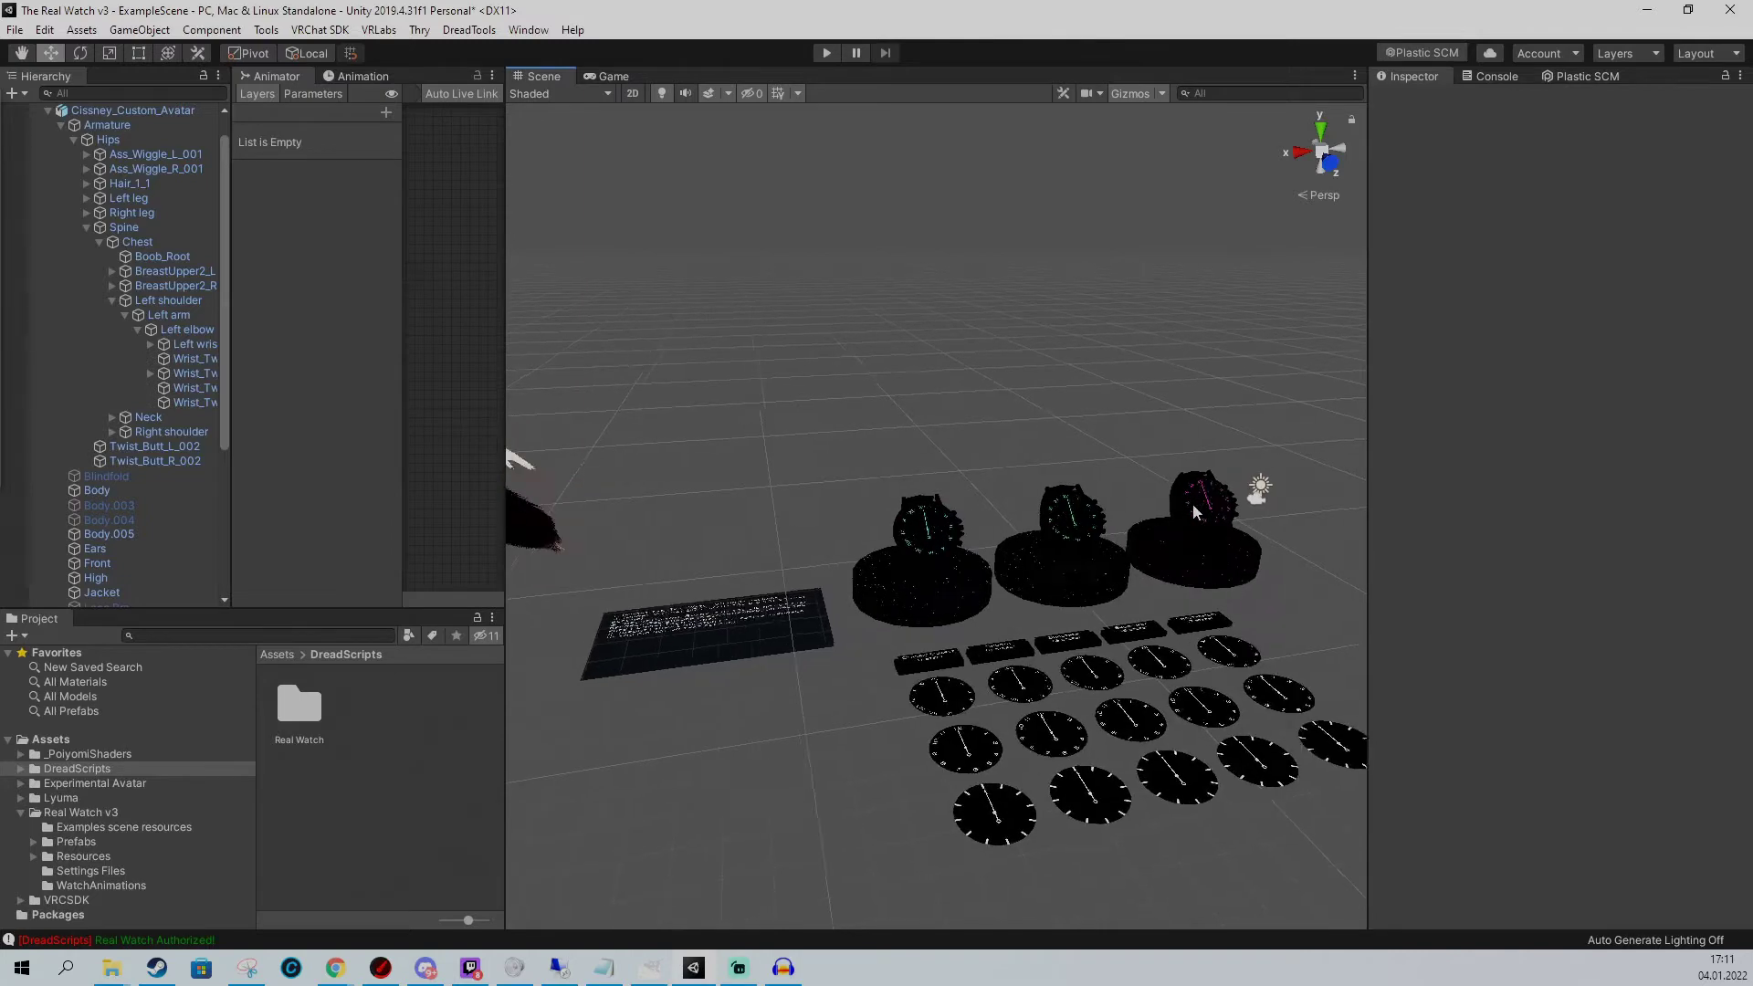
left_click(1059, 525)
left_click(915, 360)
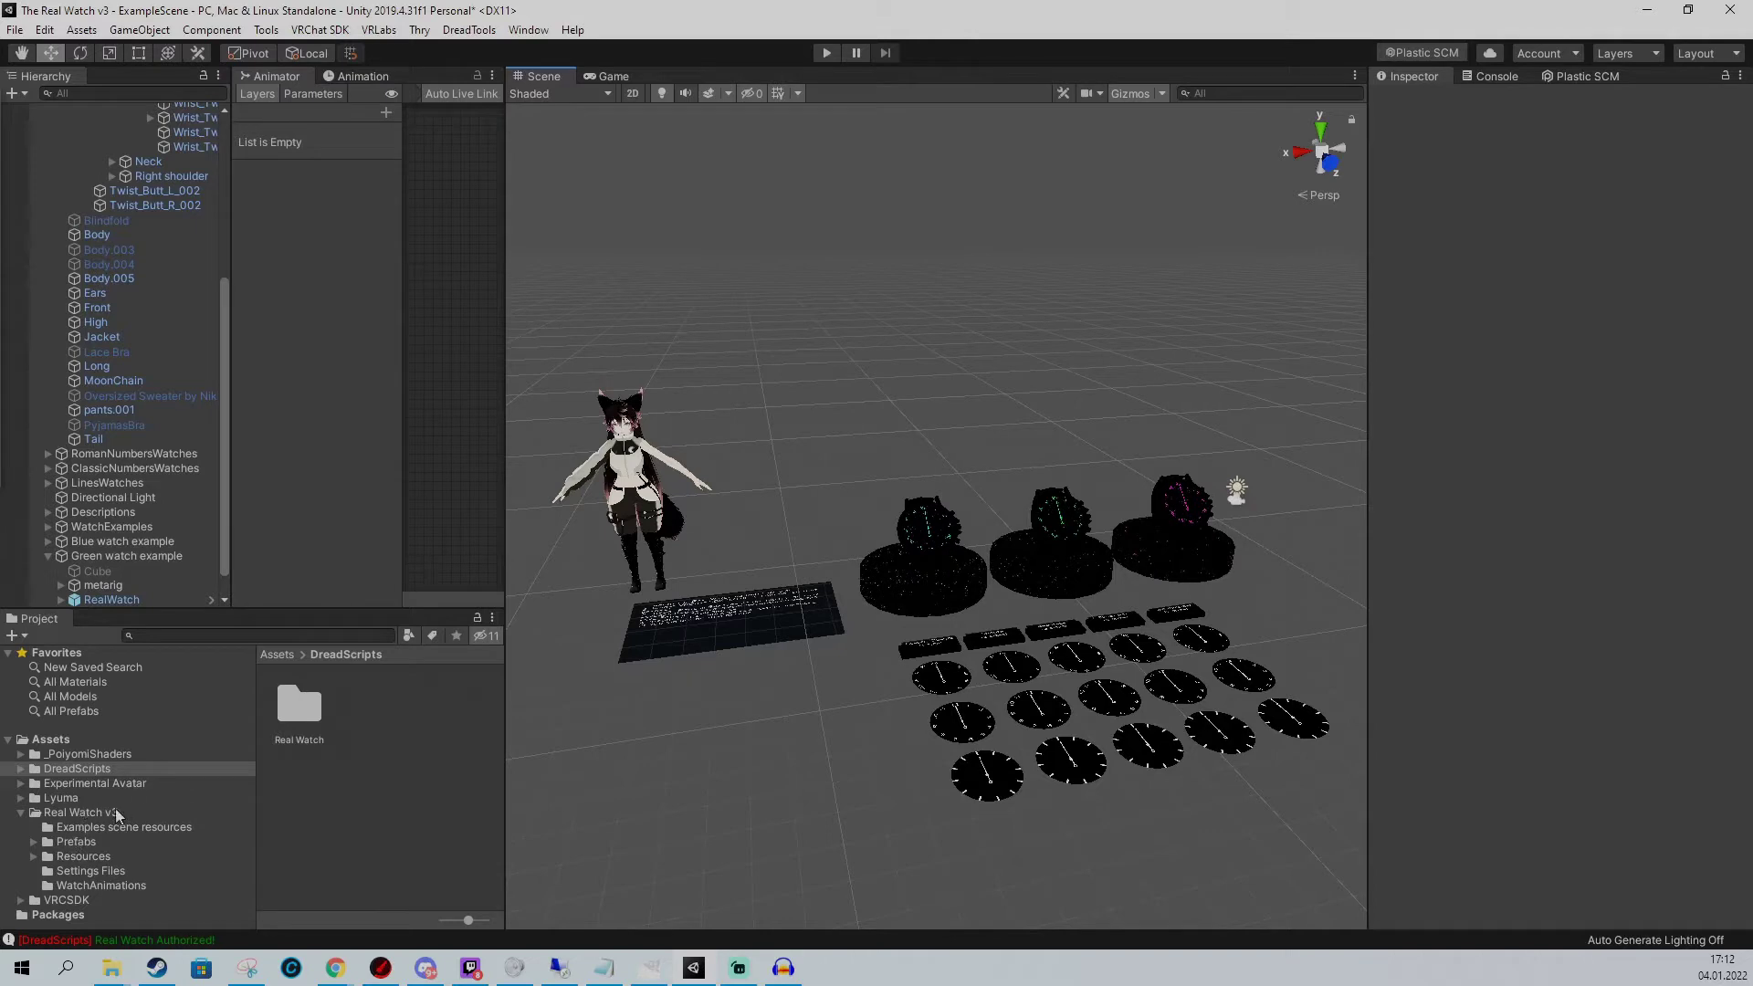
Drag the RealWatch prefab from Real Watch v3 > Prefabs > Green Watch into the Hierarchy
left_click(77, 842)
left_click(34, 841)
scroll(32, 858, "down", 3)
left_click(105, 832)
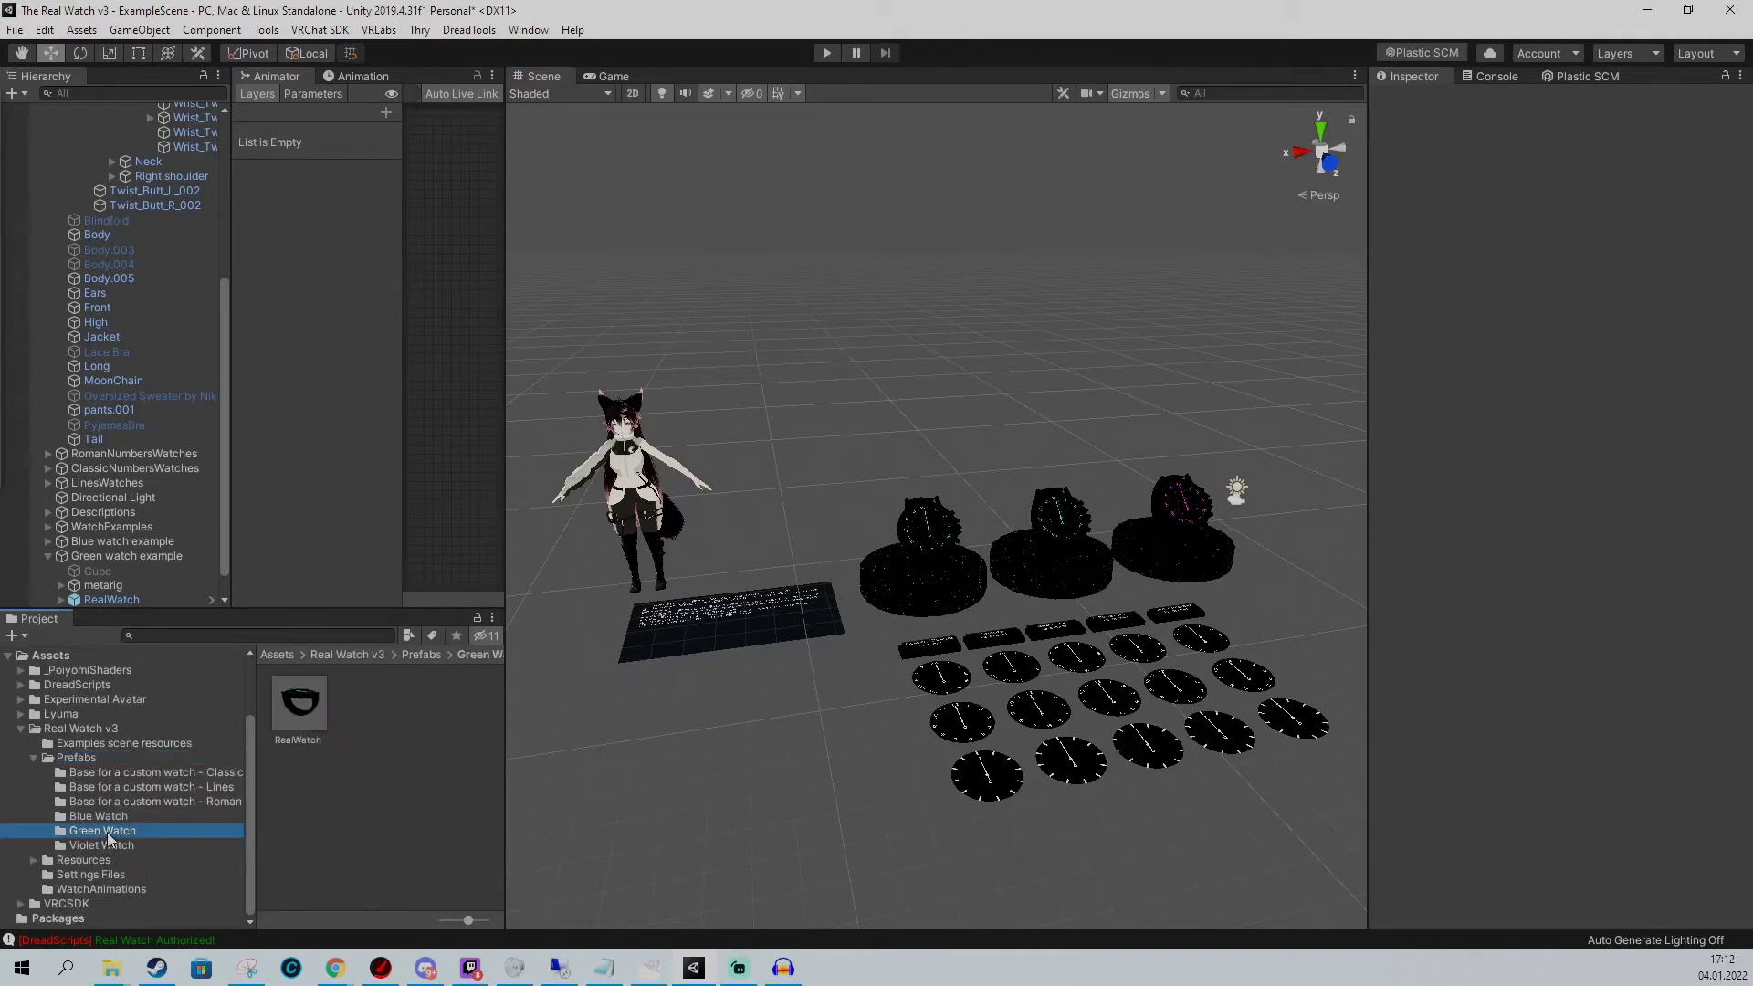
scroll(182, 495, "up", 3)
scroll(183, 495, "up", 5)
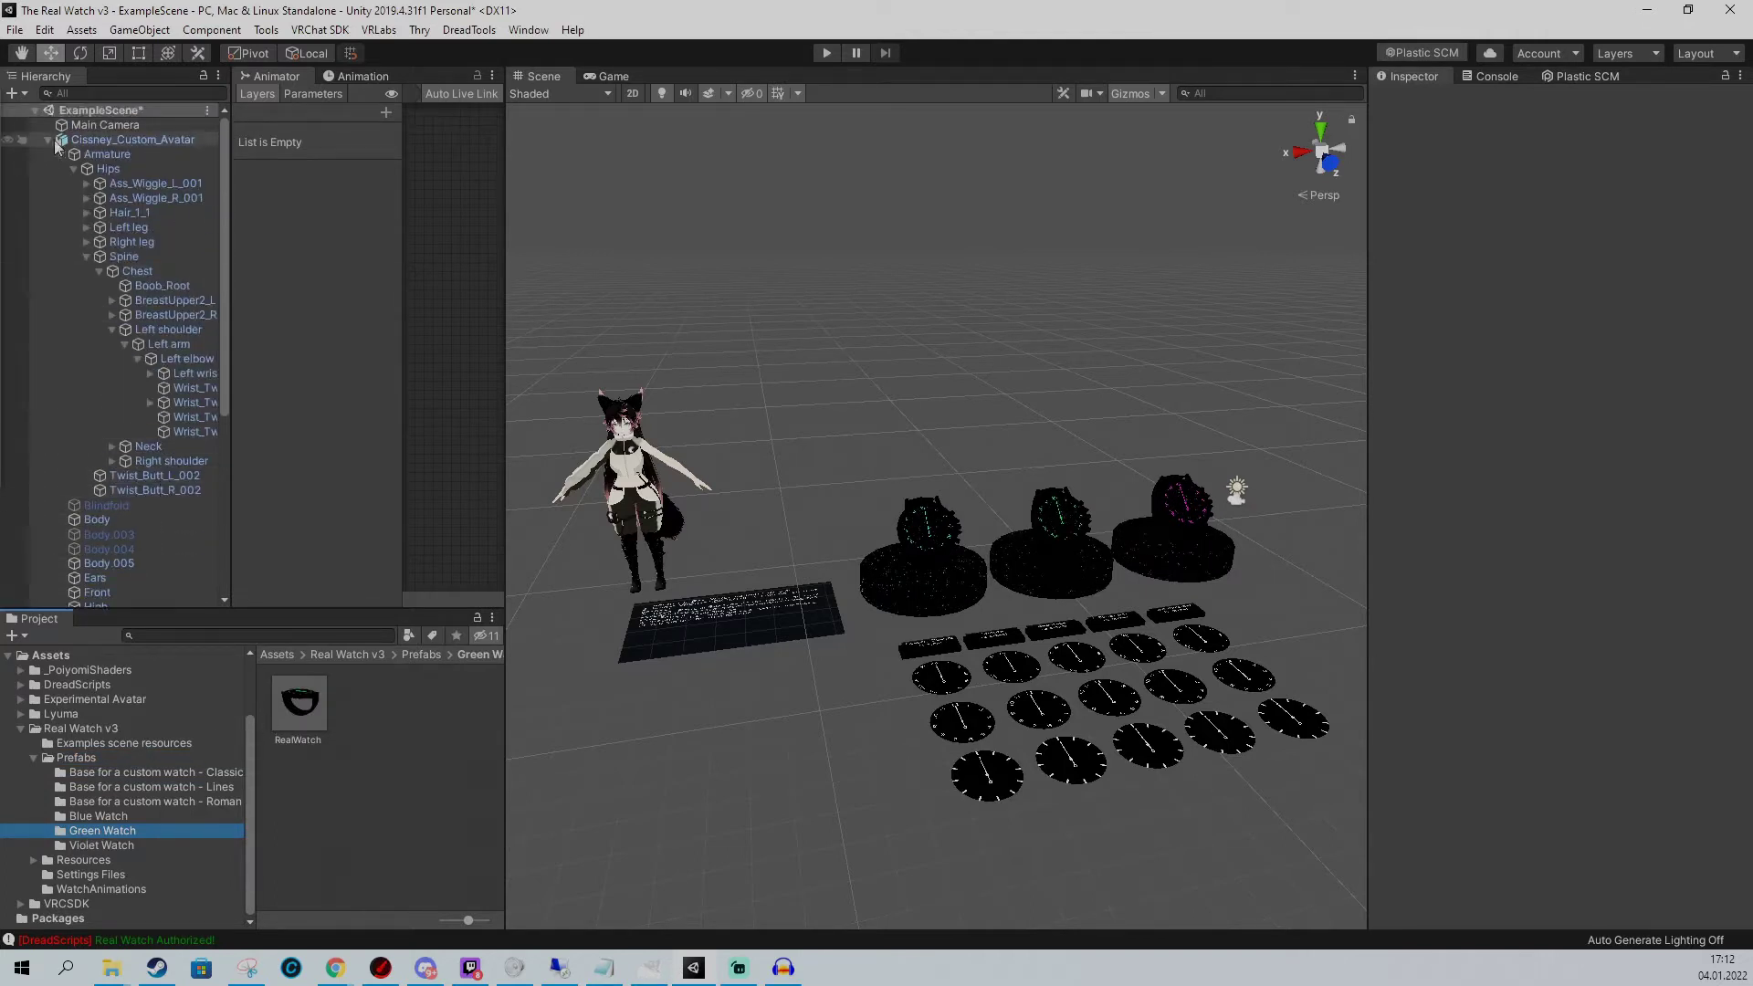
left_click_drag(302, 708, 128, 141)
scroll(151, 211, "down", 3)
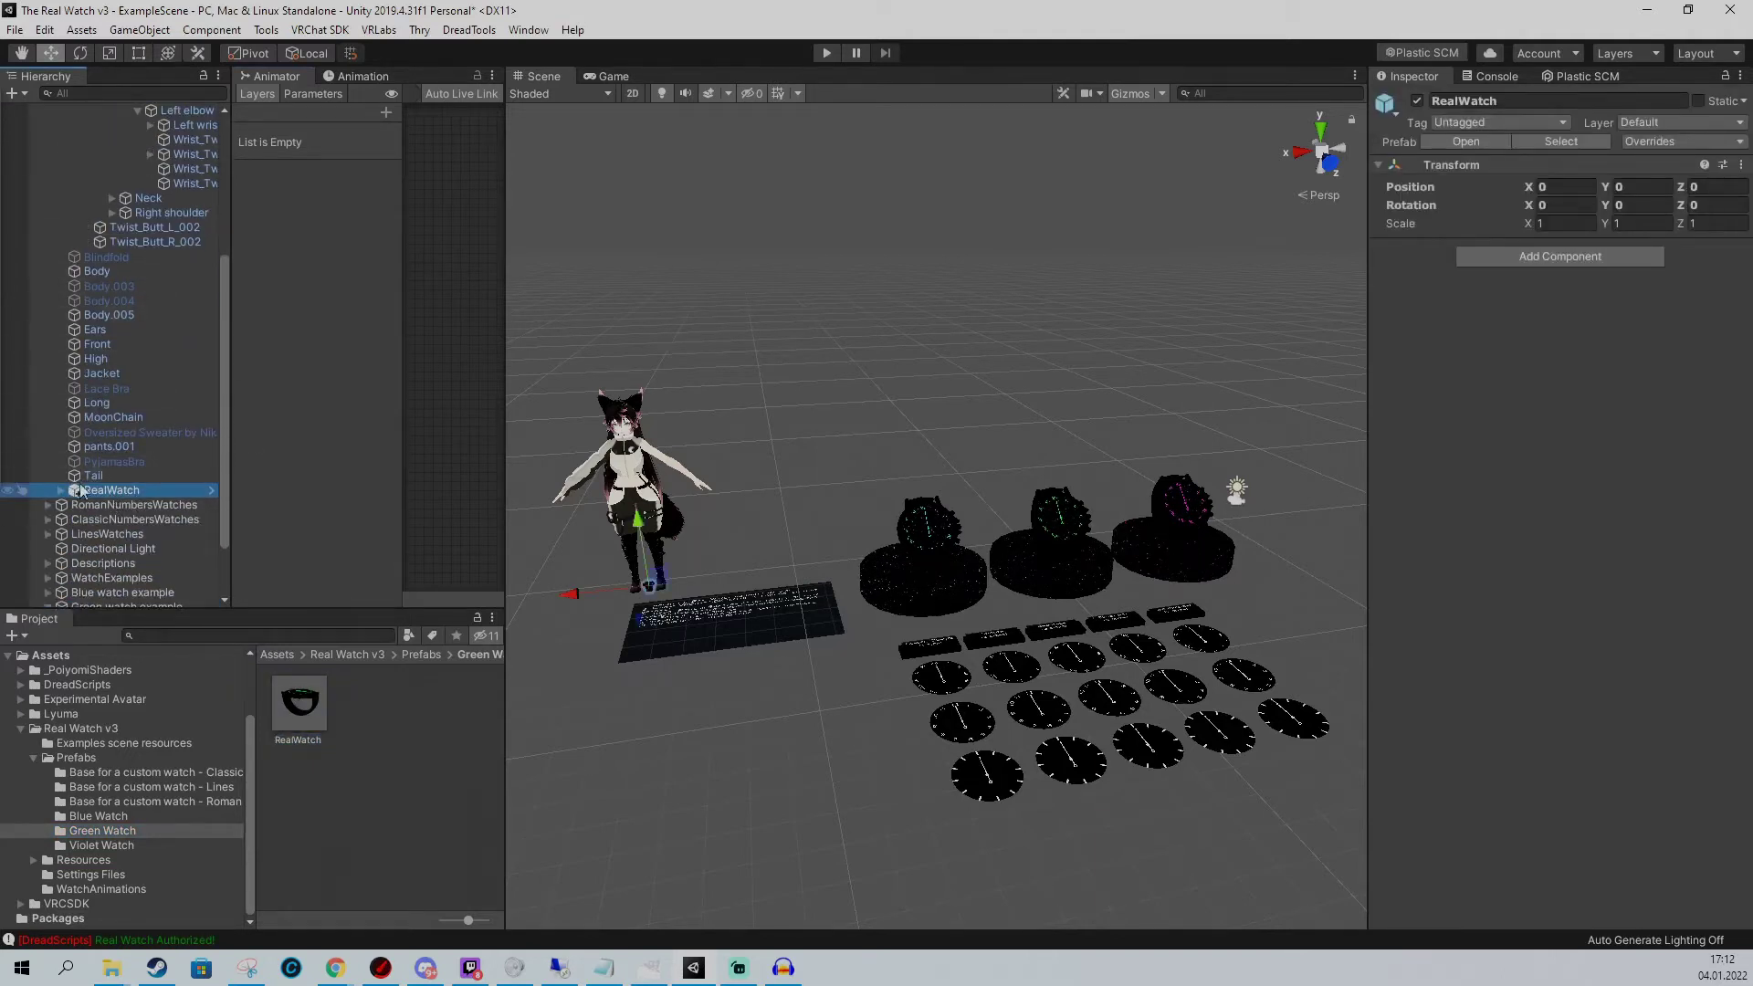
scroll(87, 407, "up", 7)
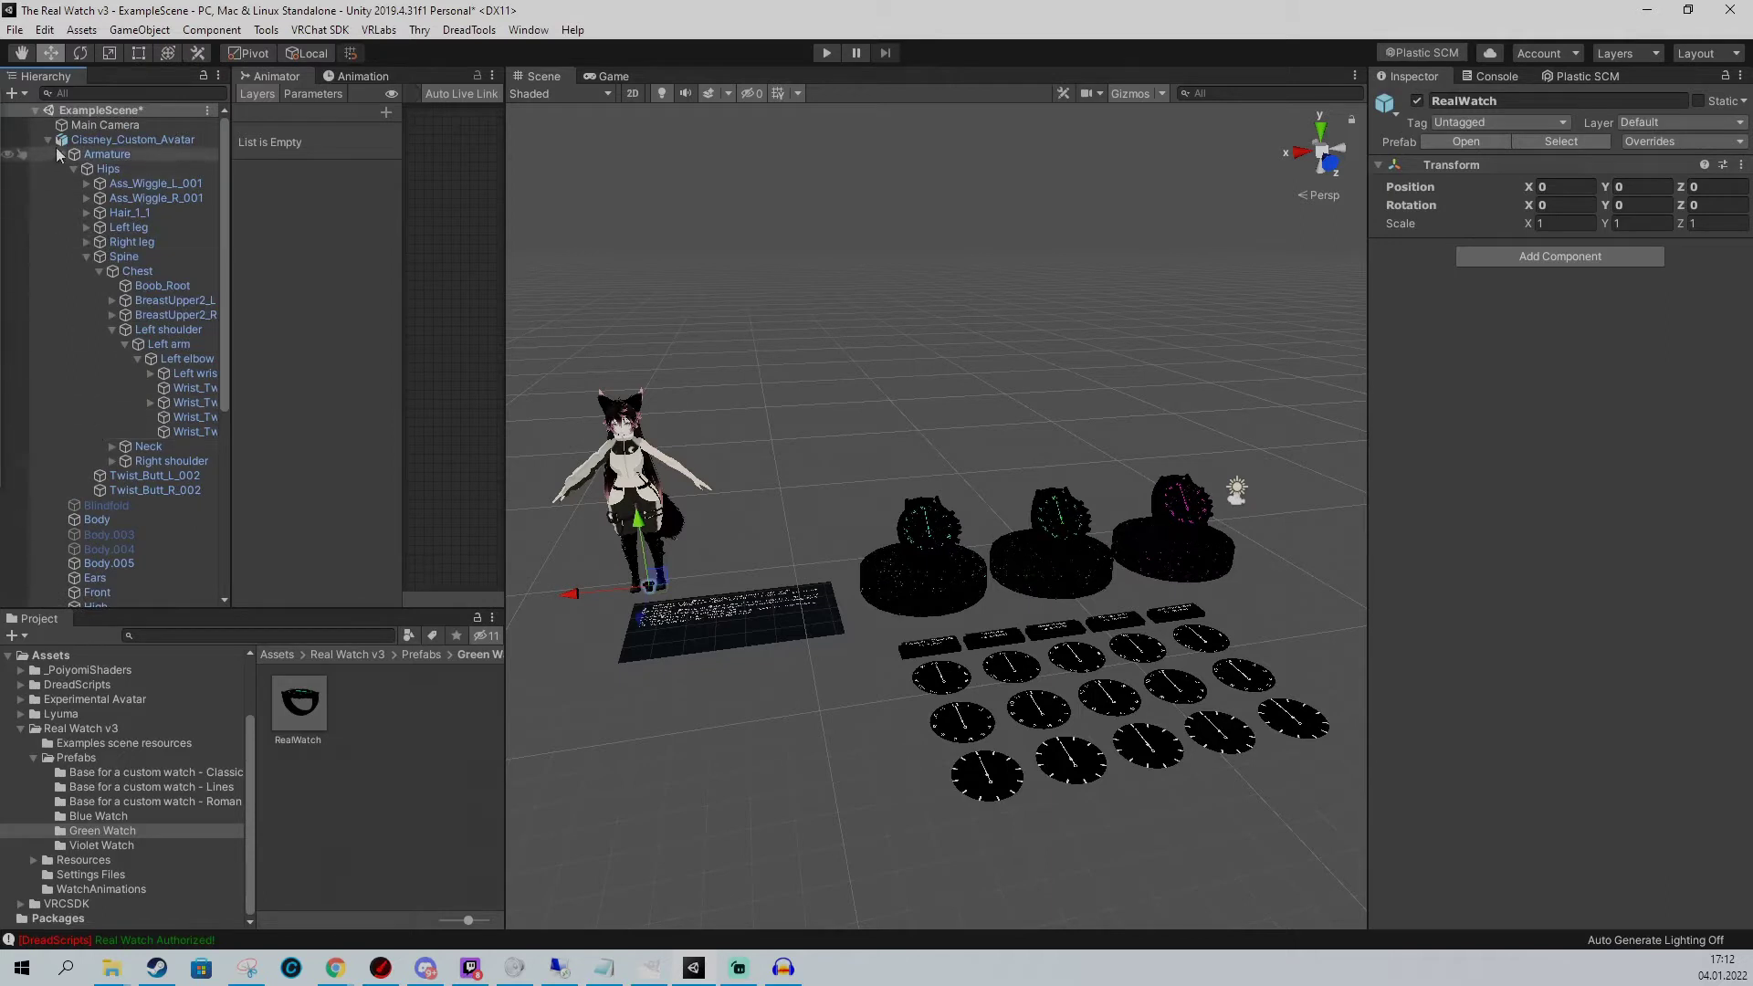
Select Cissney_Custom_Avatar and re-expand its object tree in the Hierarchy
left_click(137, 144)
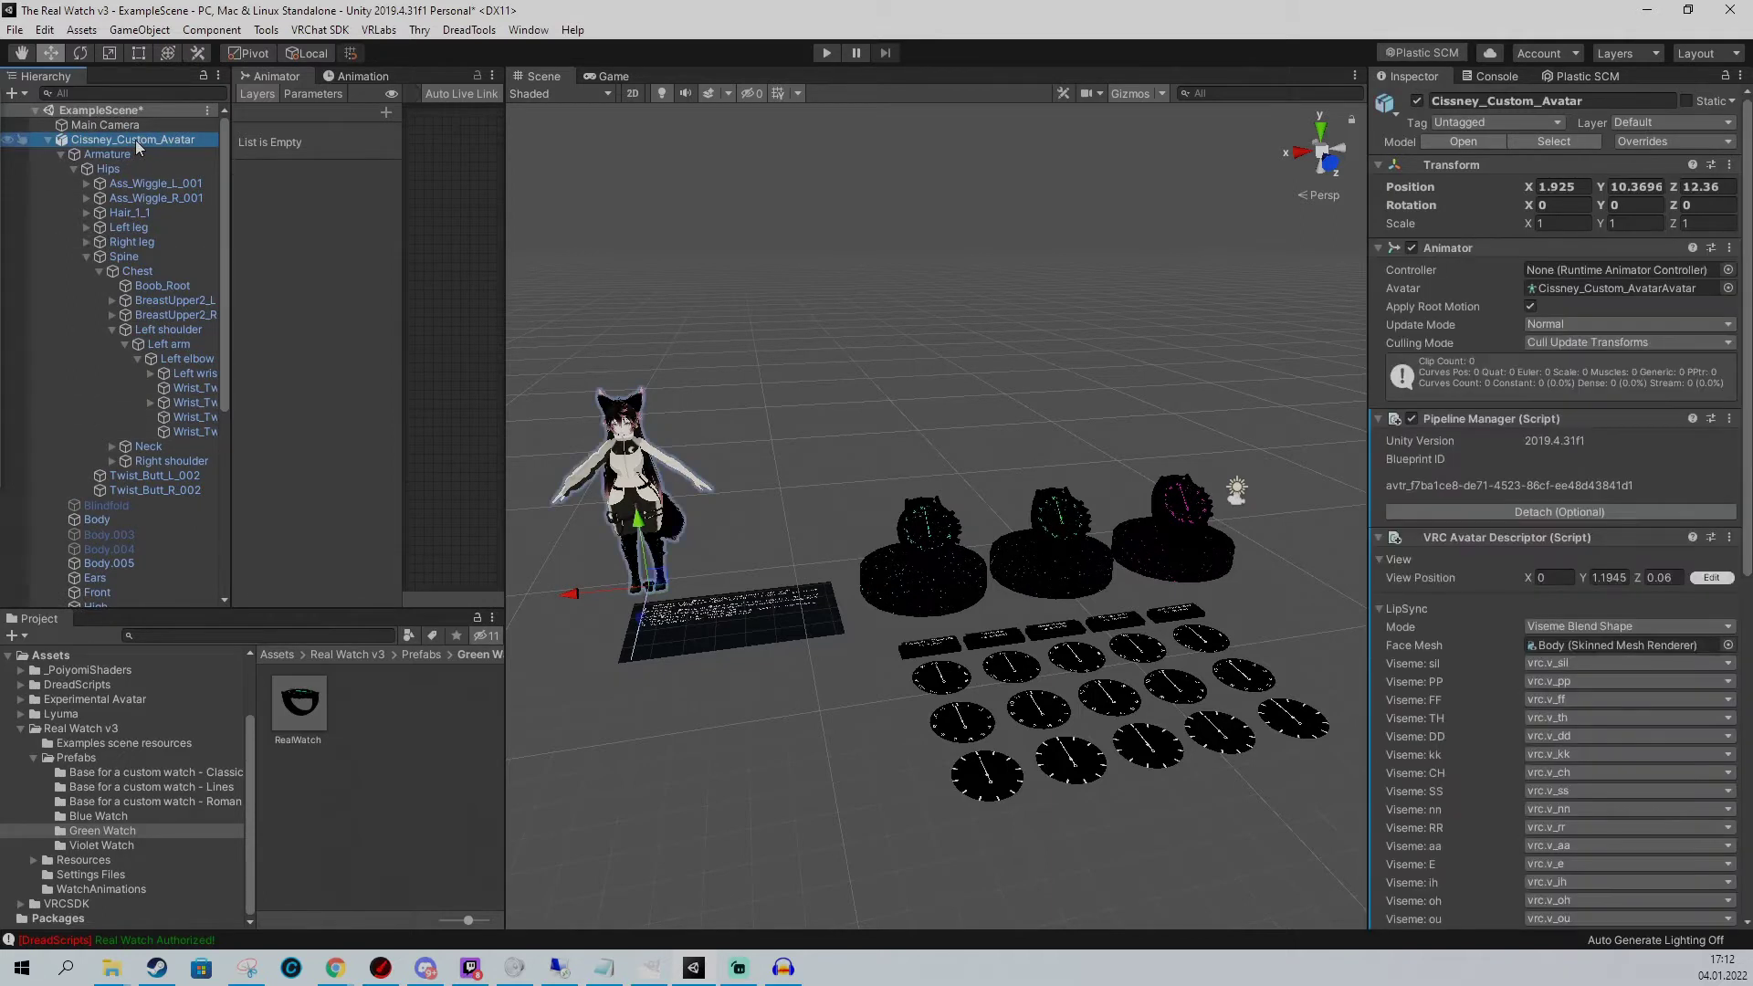
left_click(50, 142)
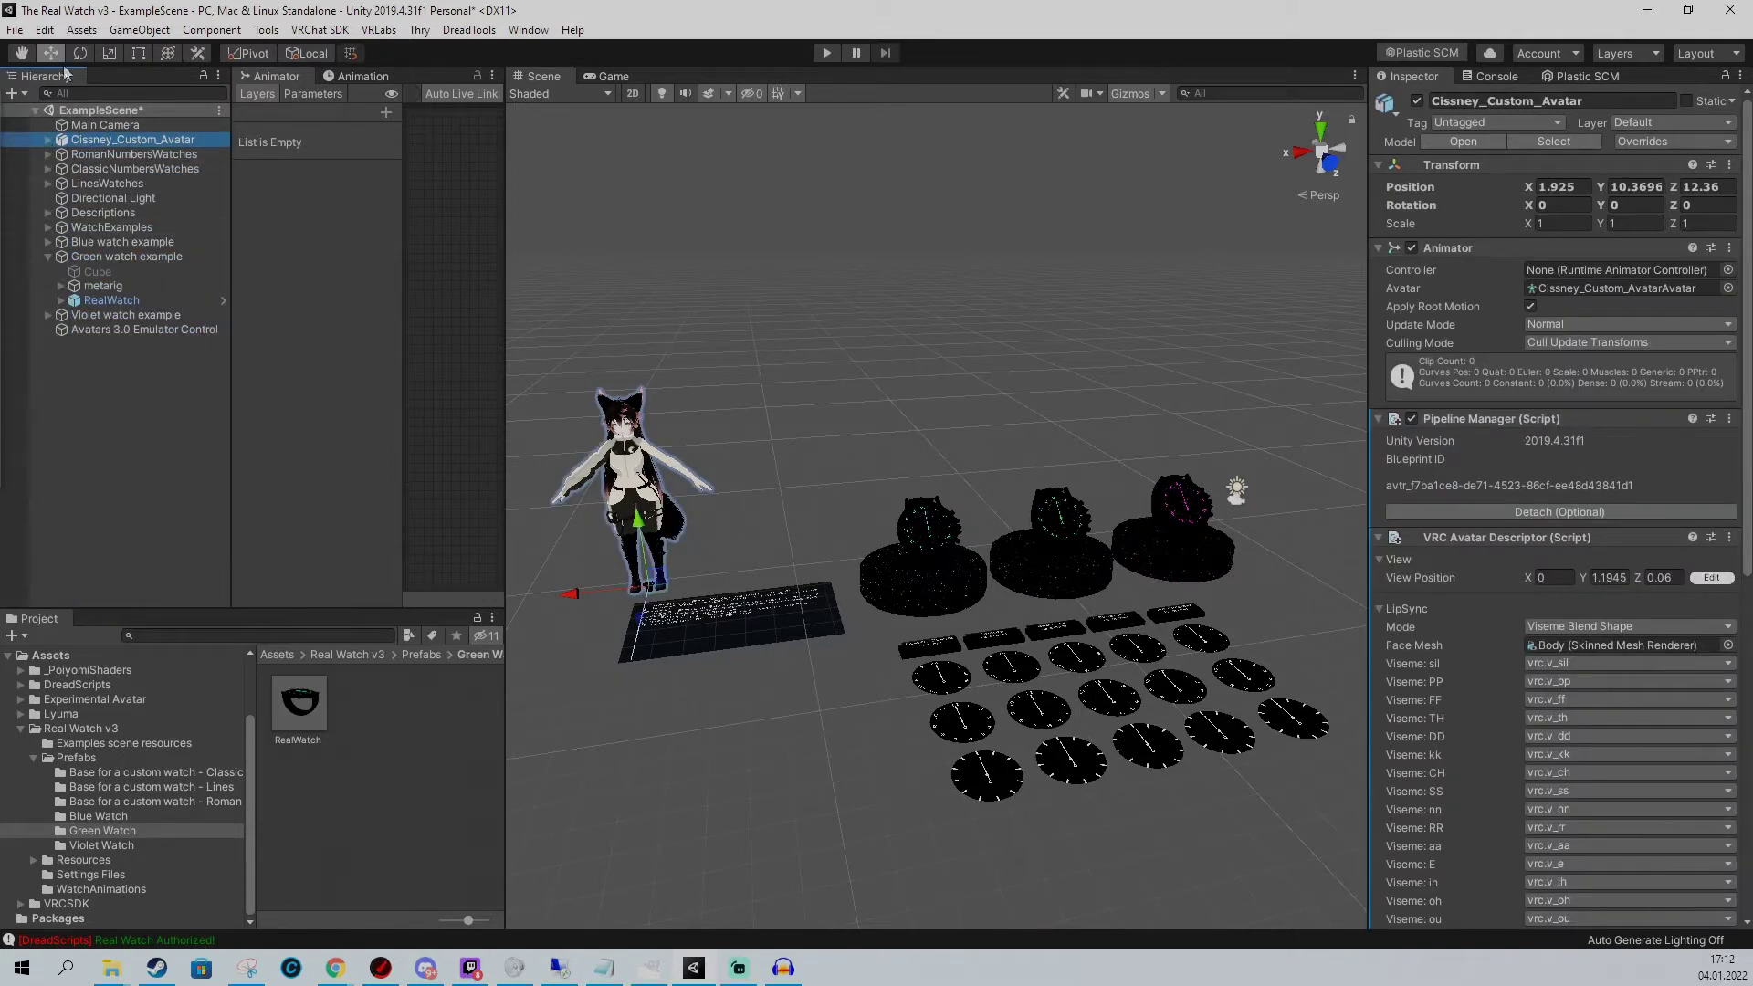
left_click(49, 142)
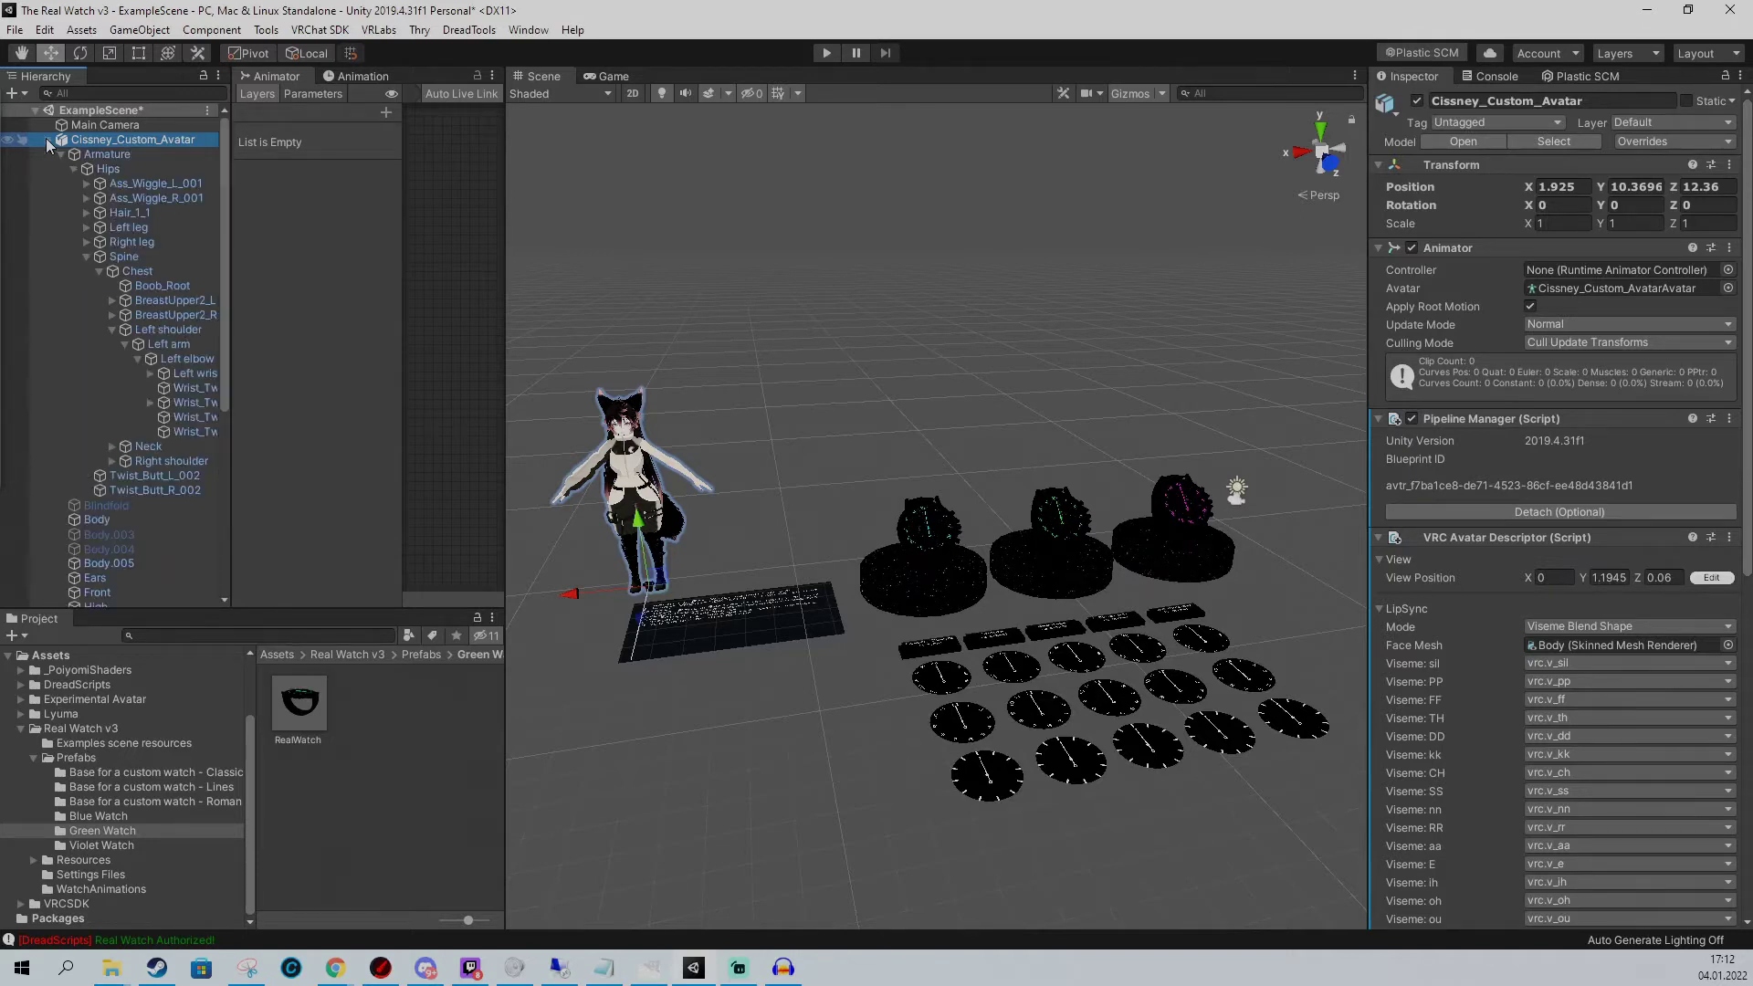
scroll(137, 429, "down", 5)
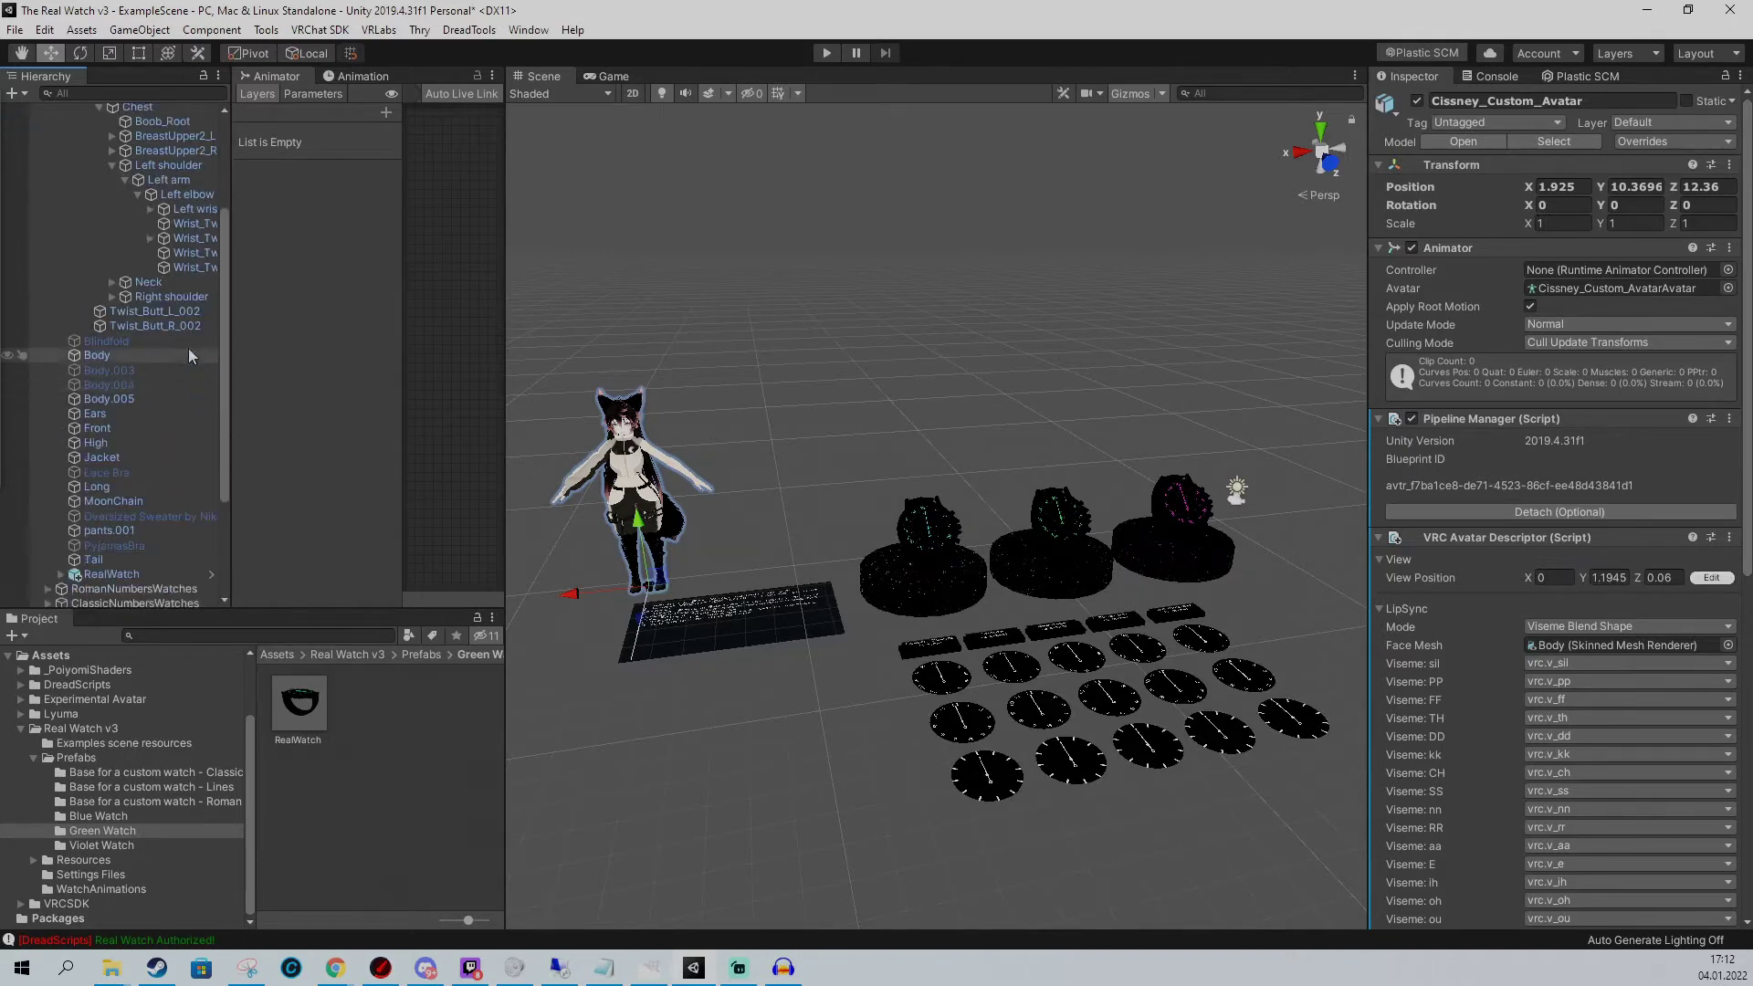
scroll(94, 467, "up", 5)
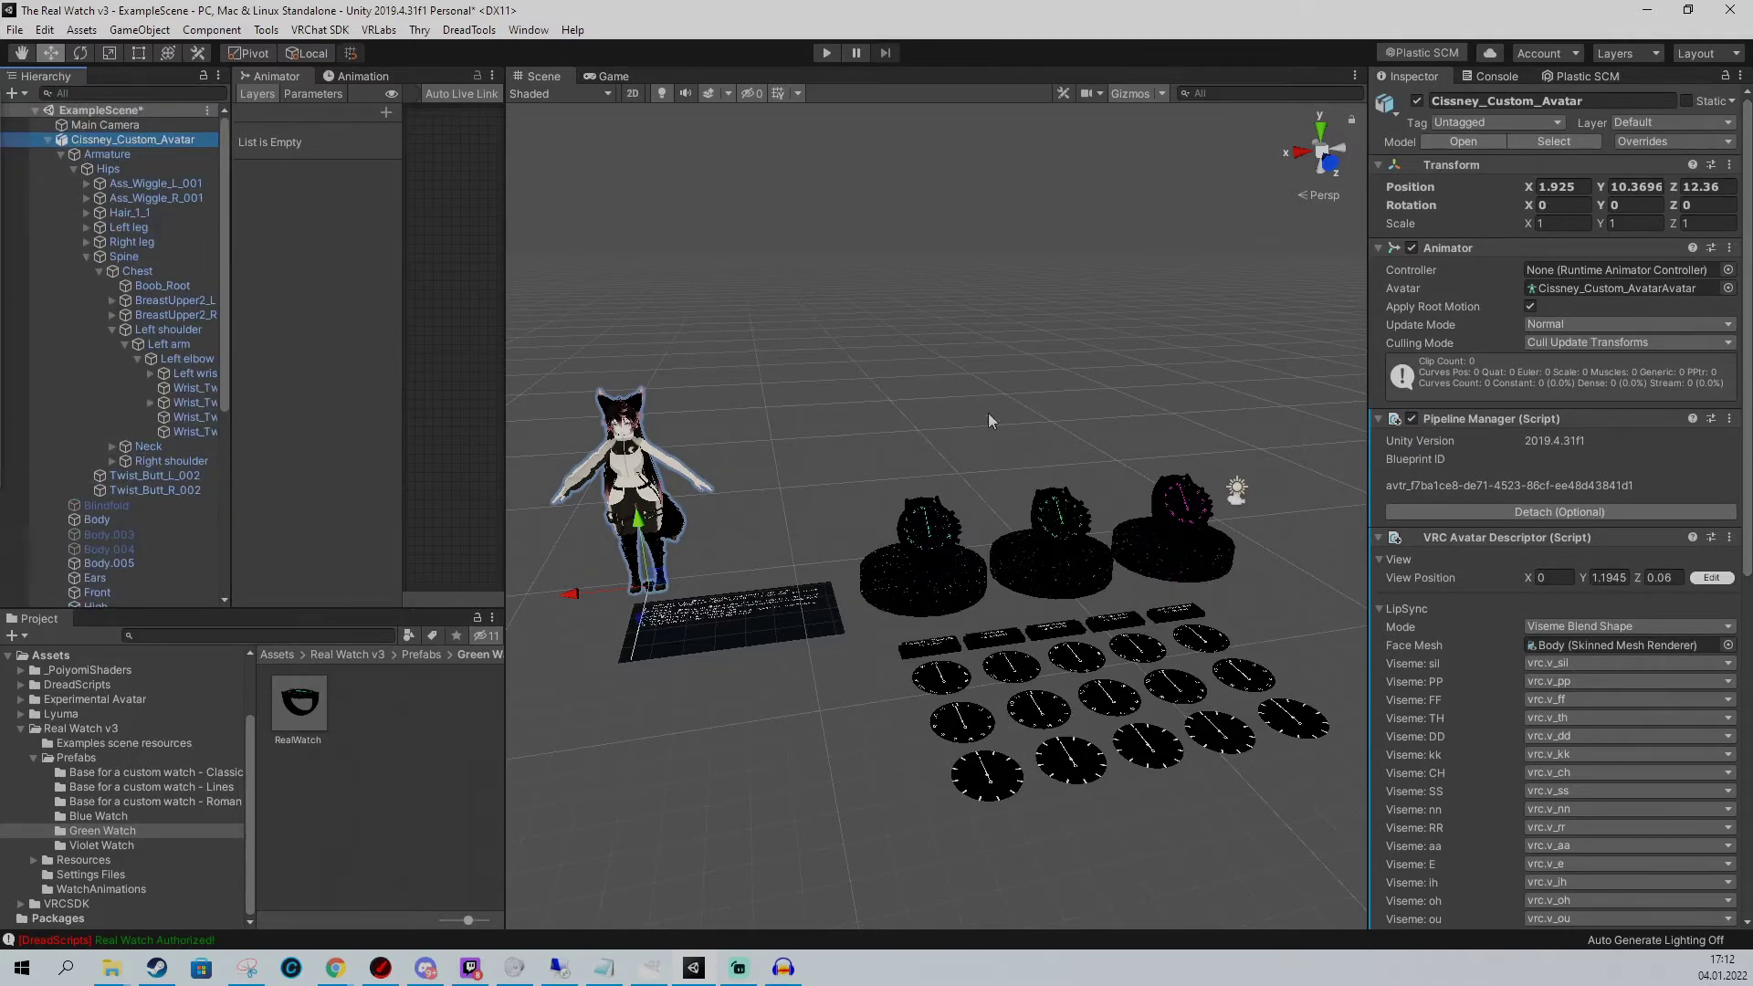
Frame the avatar with F and browse its Armature down to the Left elbow bone
key("f")
scroll(154, 392, "down", 1)
scroll(155, 402, "down", 2)
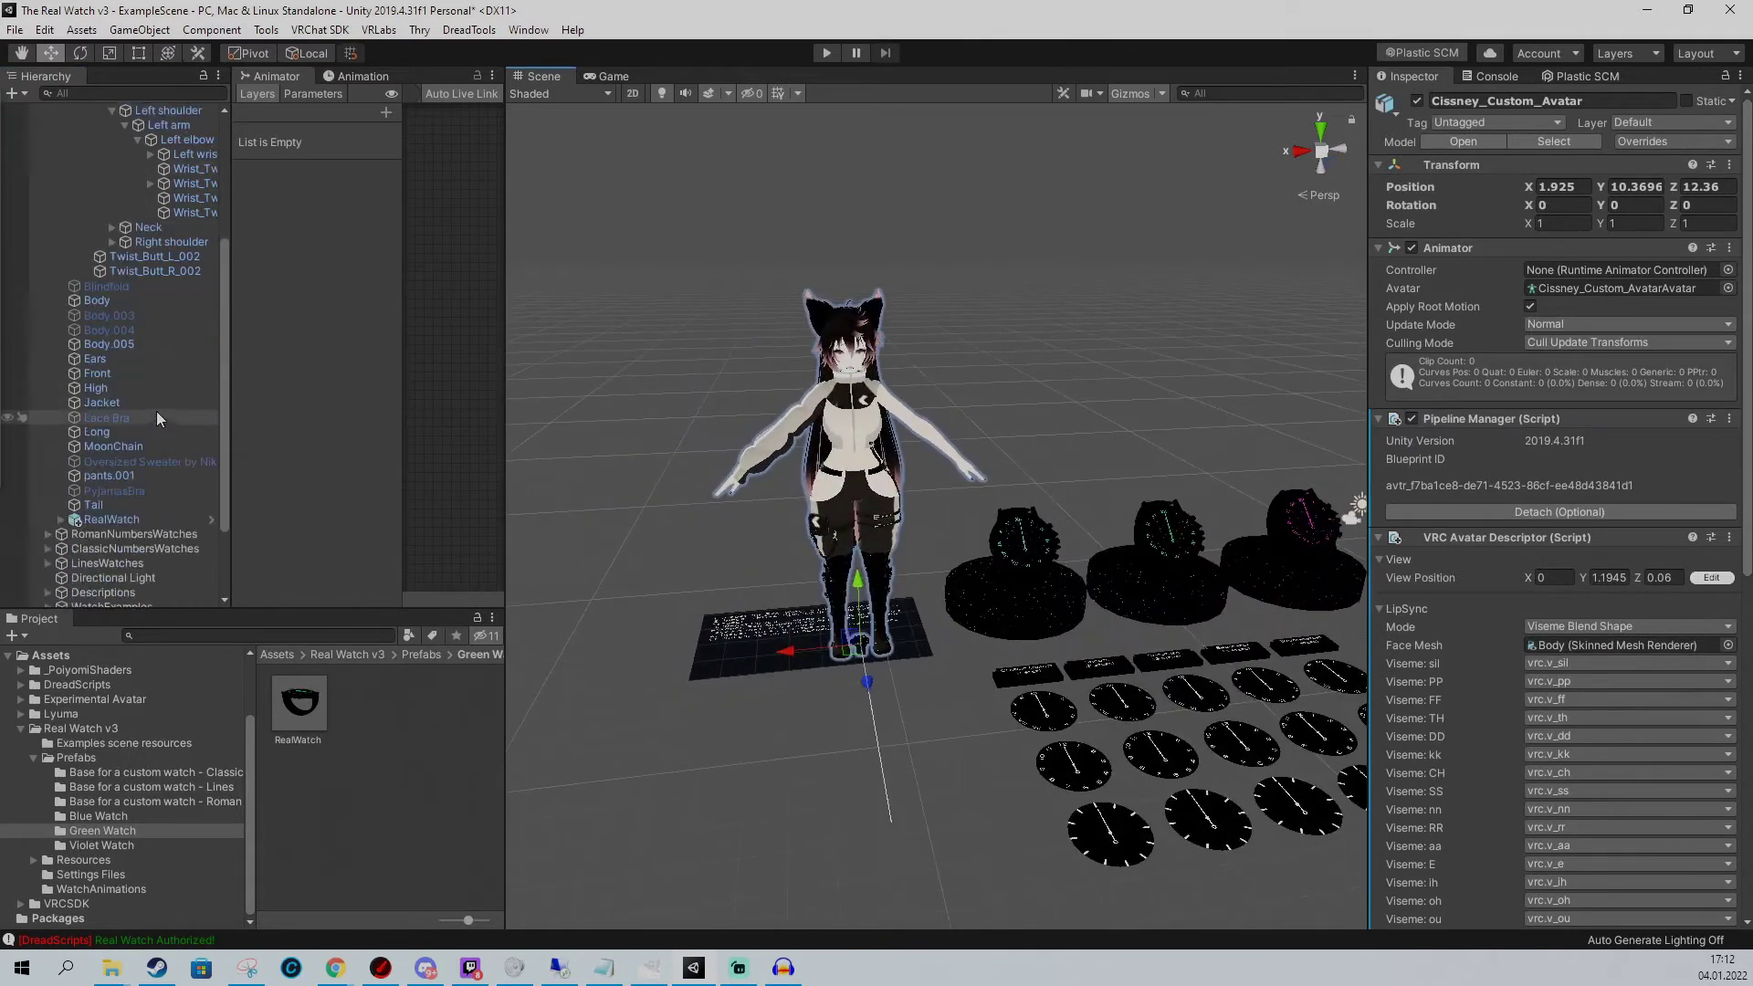
left_click_drag(230, 376, 306, 371)
scroll(247, 372, "down", 2)
scroll(246, 373, "up", 3)
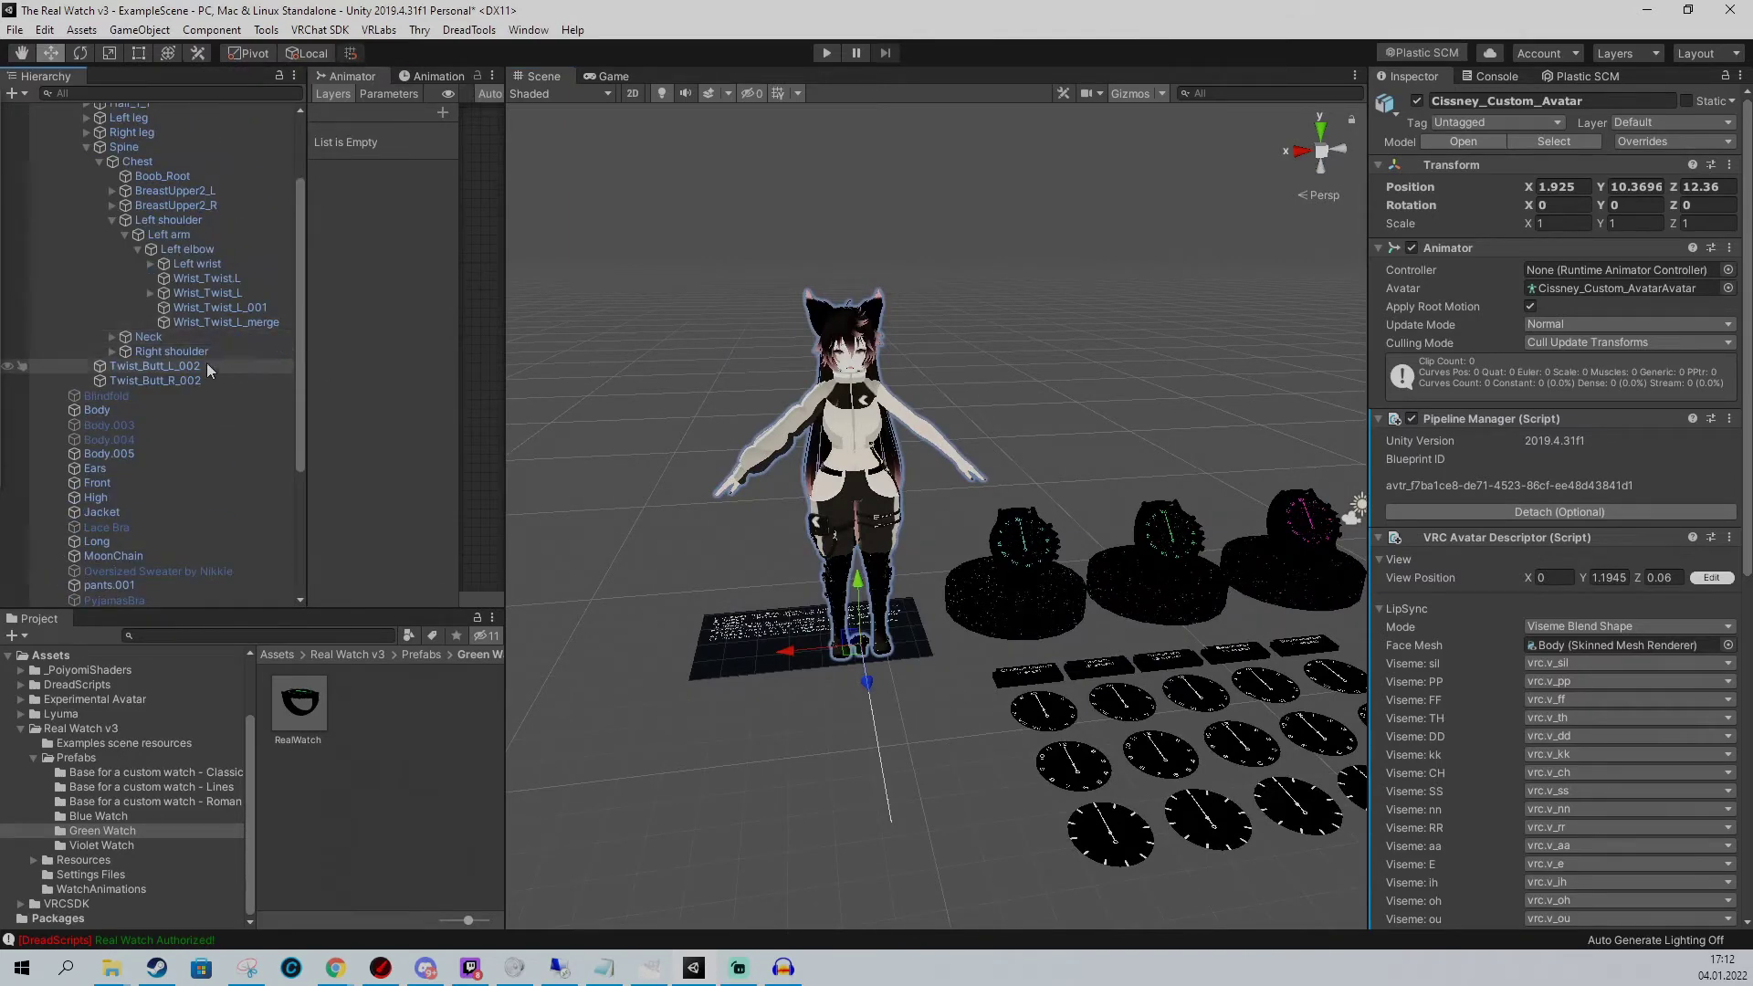
scroll(206, 363, "down", 1)
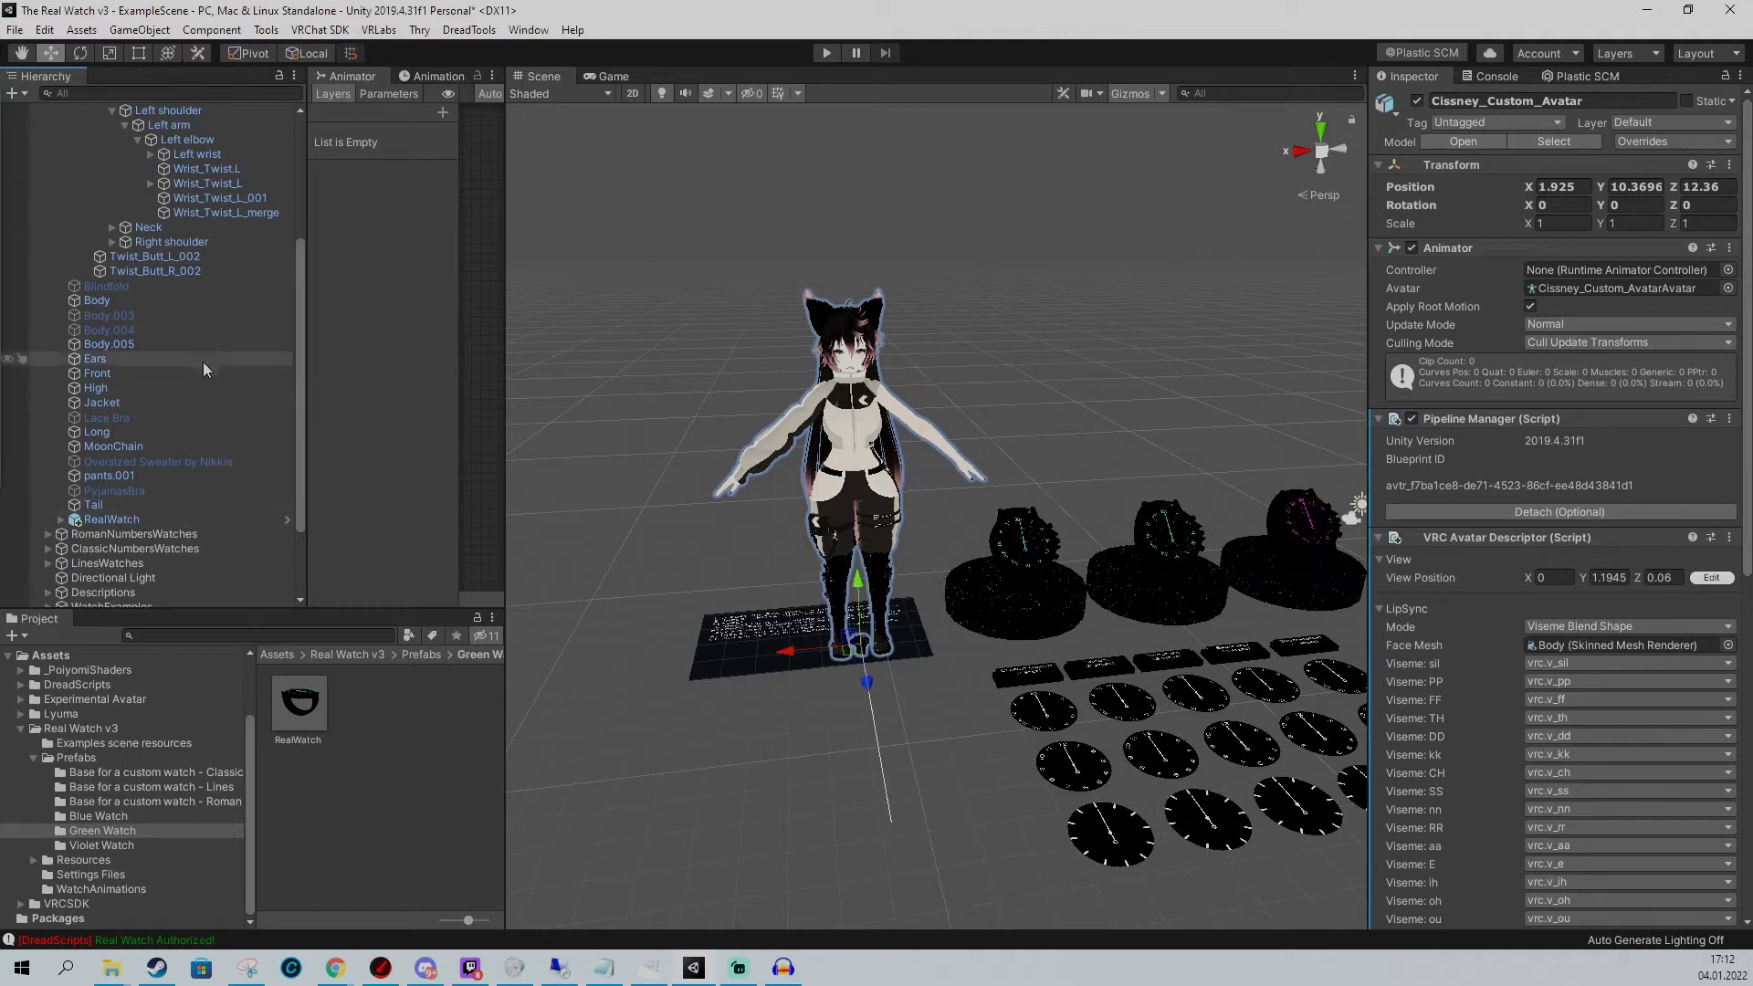
scroll(204, 368, "up", 1)
scroll(204, 367, "up", 1)
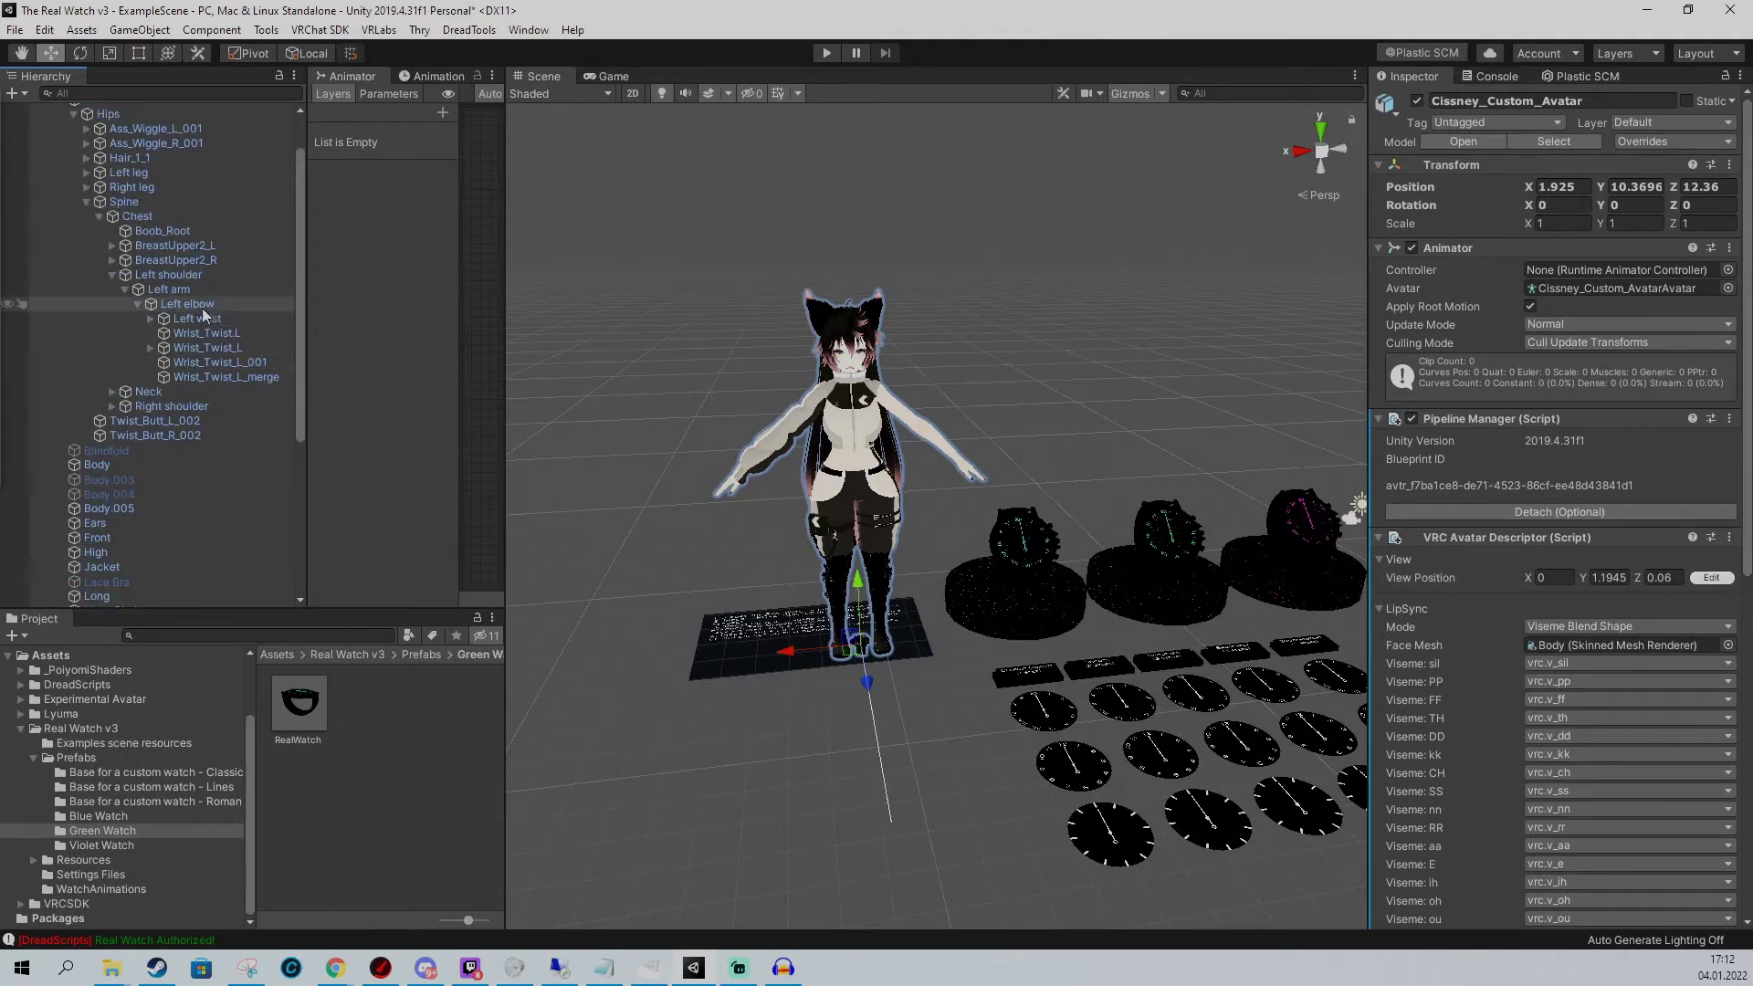
Create an empty child under Left elbow and rename it Anchor
right_click(199, 310)
left_click(260, 515)
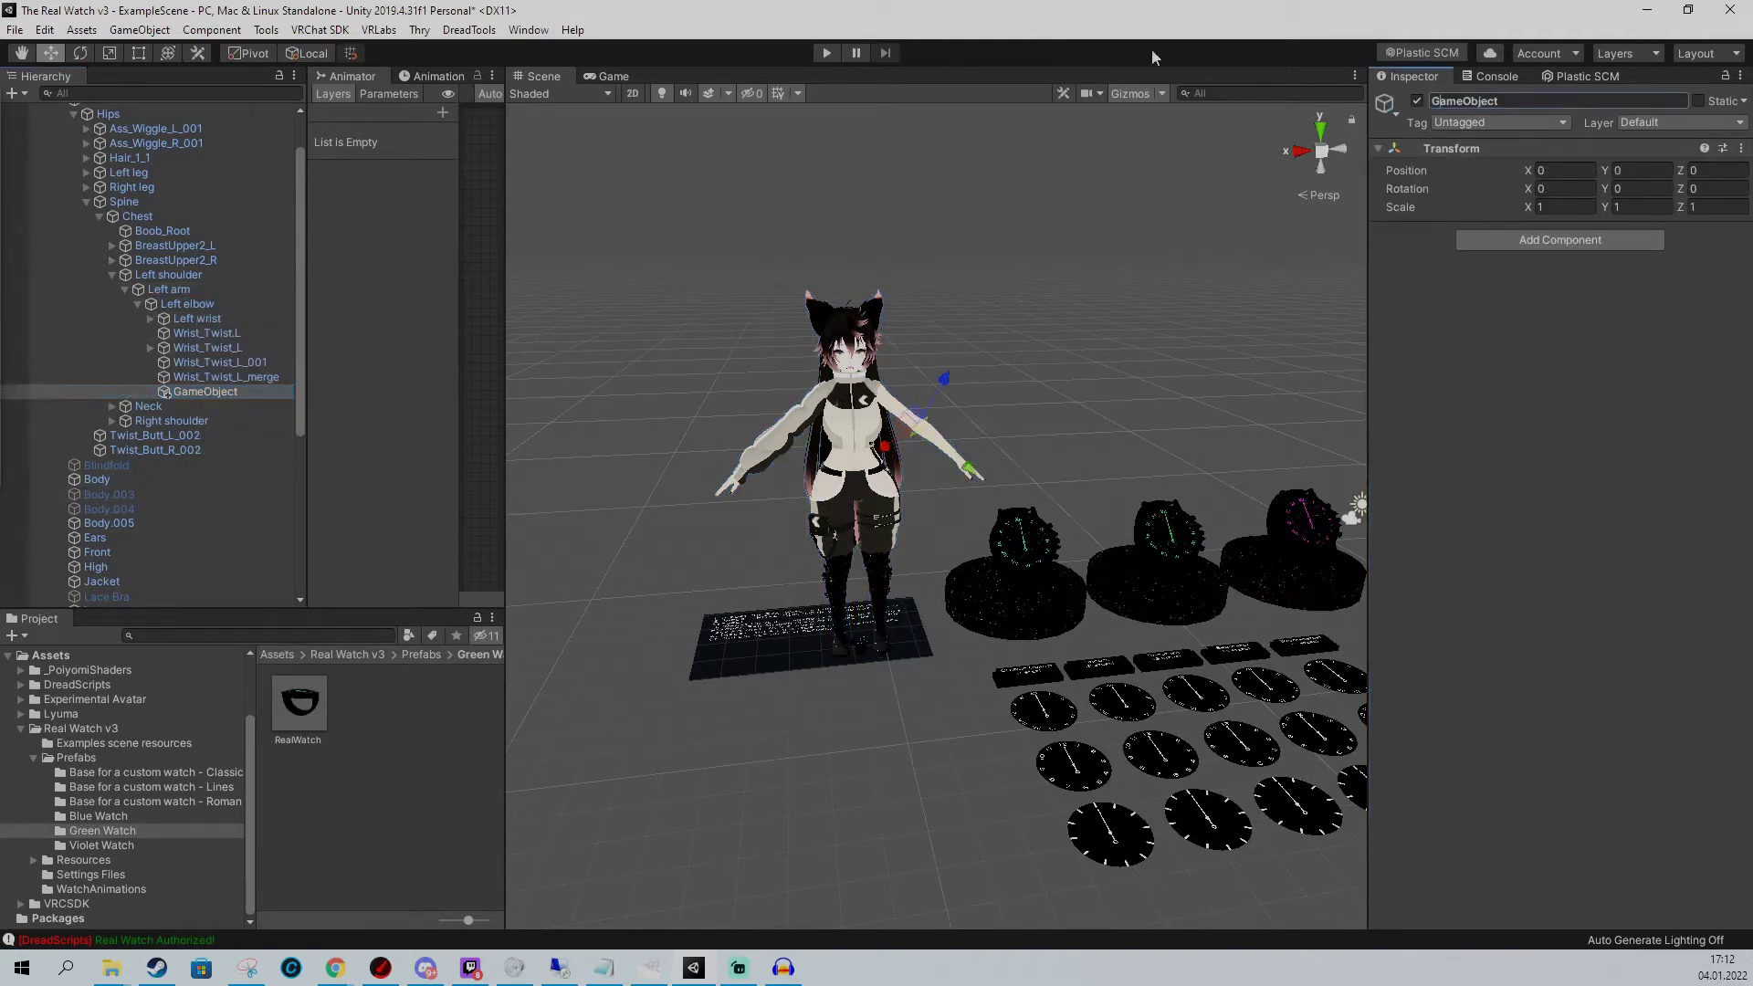
key("BackSpace")
key("BackSpace")
key("BackSpace")
key("BackSpace")
key("BackSpace")
key("BackSpace")
key("BackSpace")
key("BackSpace")
key("BackSpace")
key("Return")
scroll(132, 572, "down", 2)
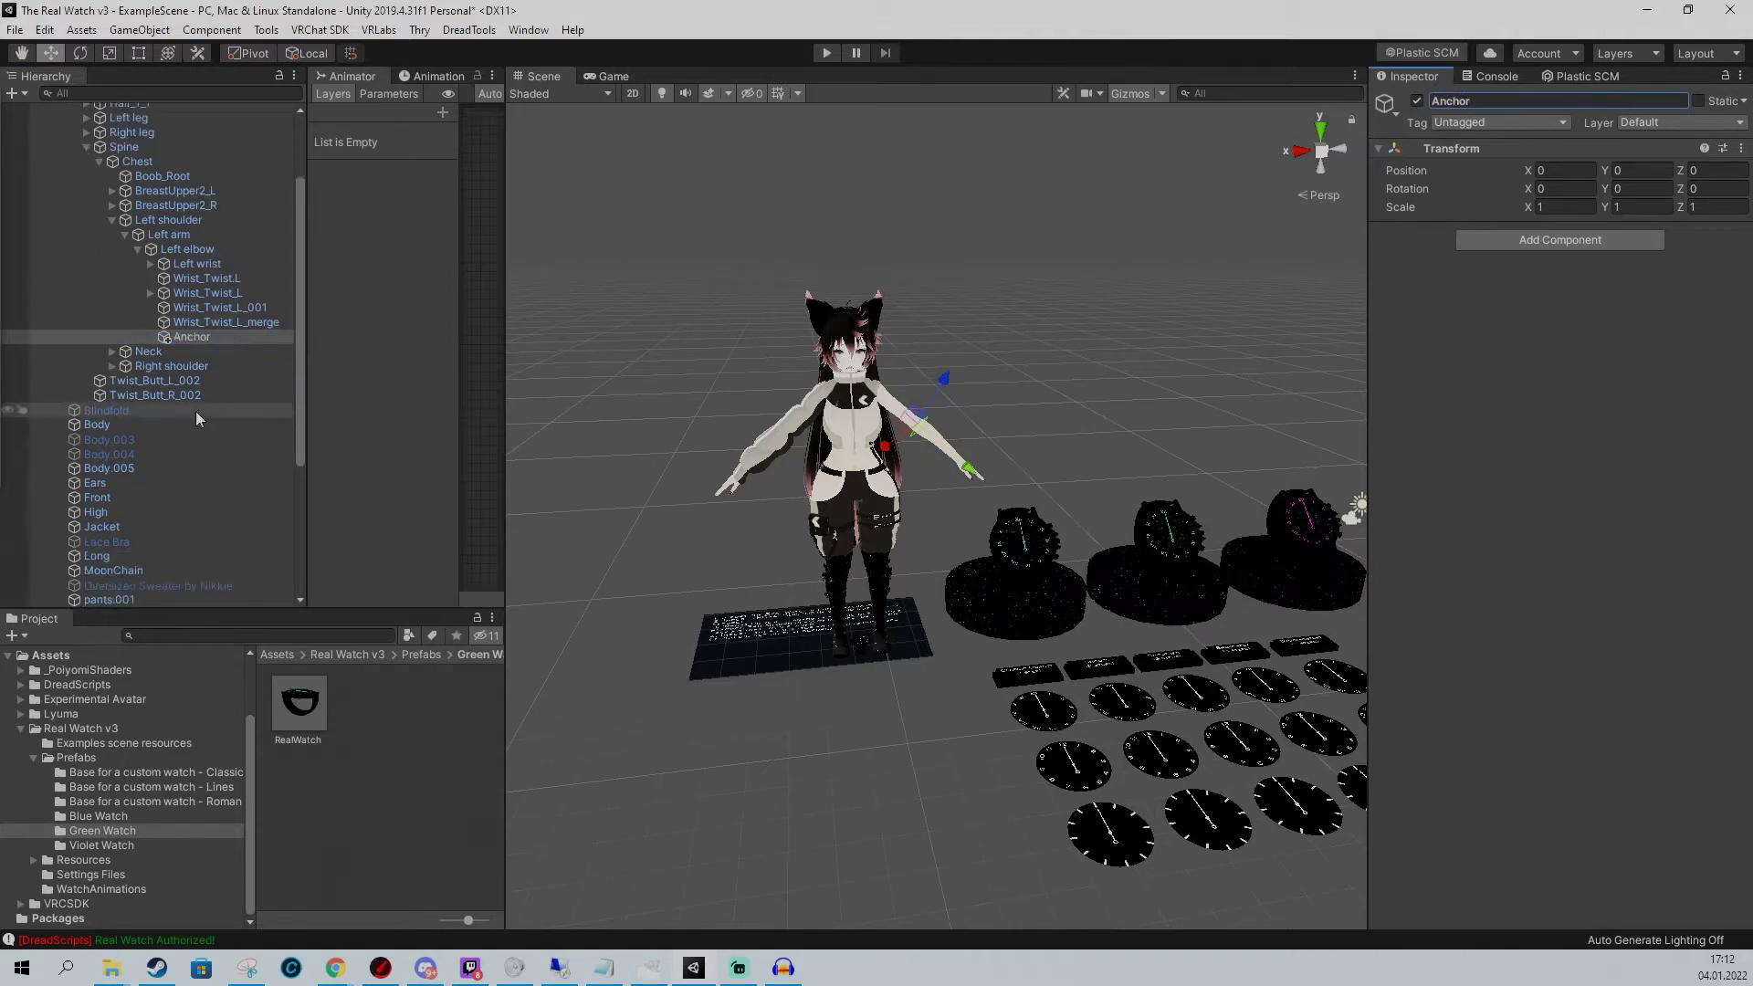
scroll(132, 573, "down", 2)
Give RealWatch a Parent Constraint with Anchor as its source, zeroed onto the wrist
left_click_drag(298, 703, 110, 589)
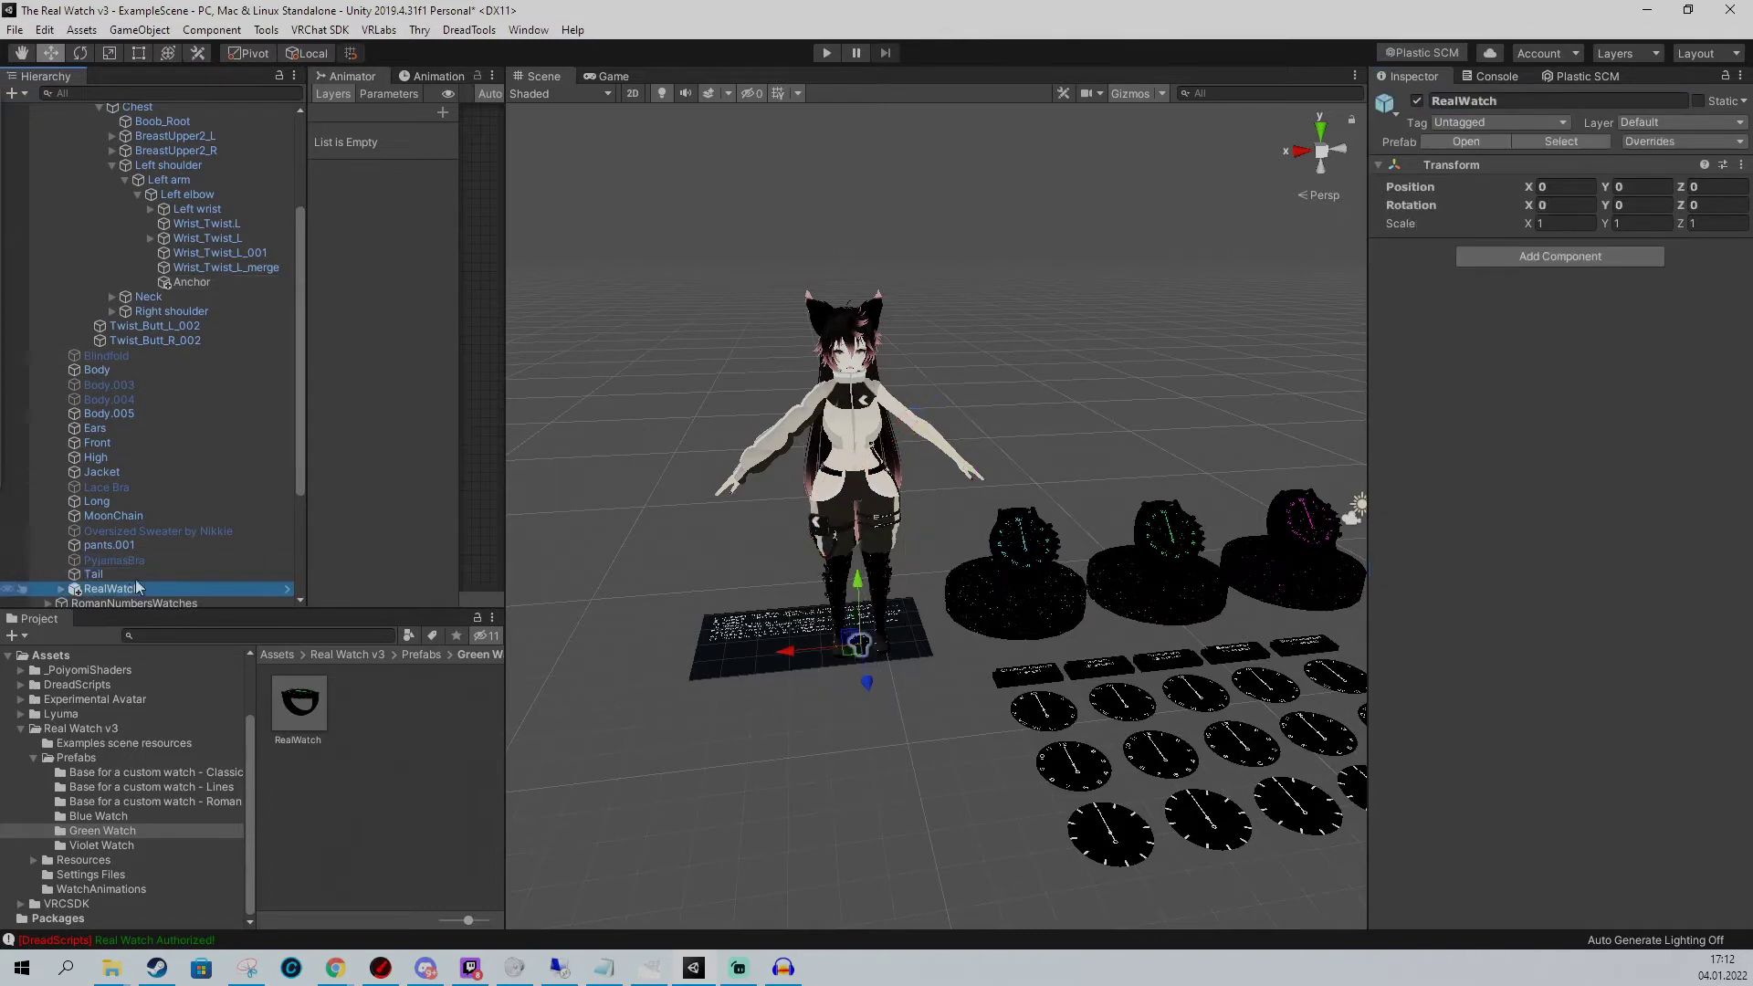
left_click(1503, 258)
type("parenmt")
key("BackSpace")
key("BackSpace")
type("t")
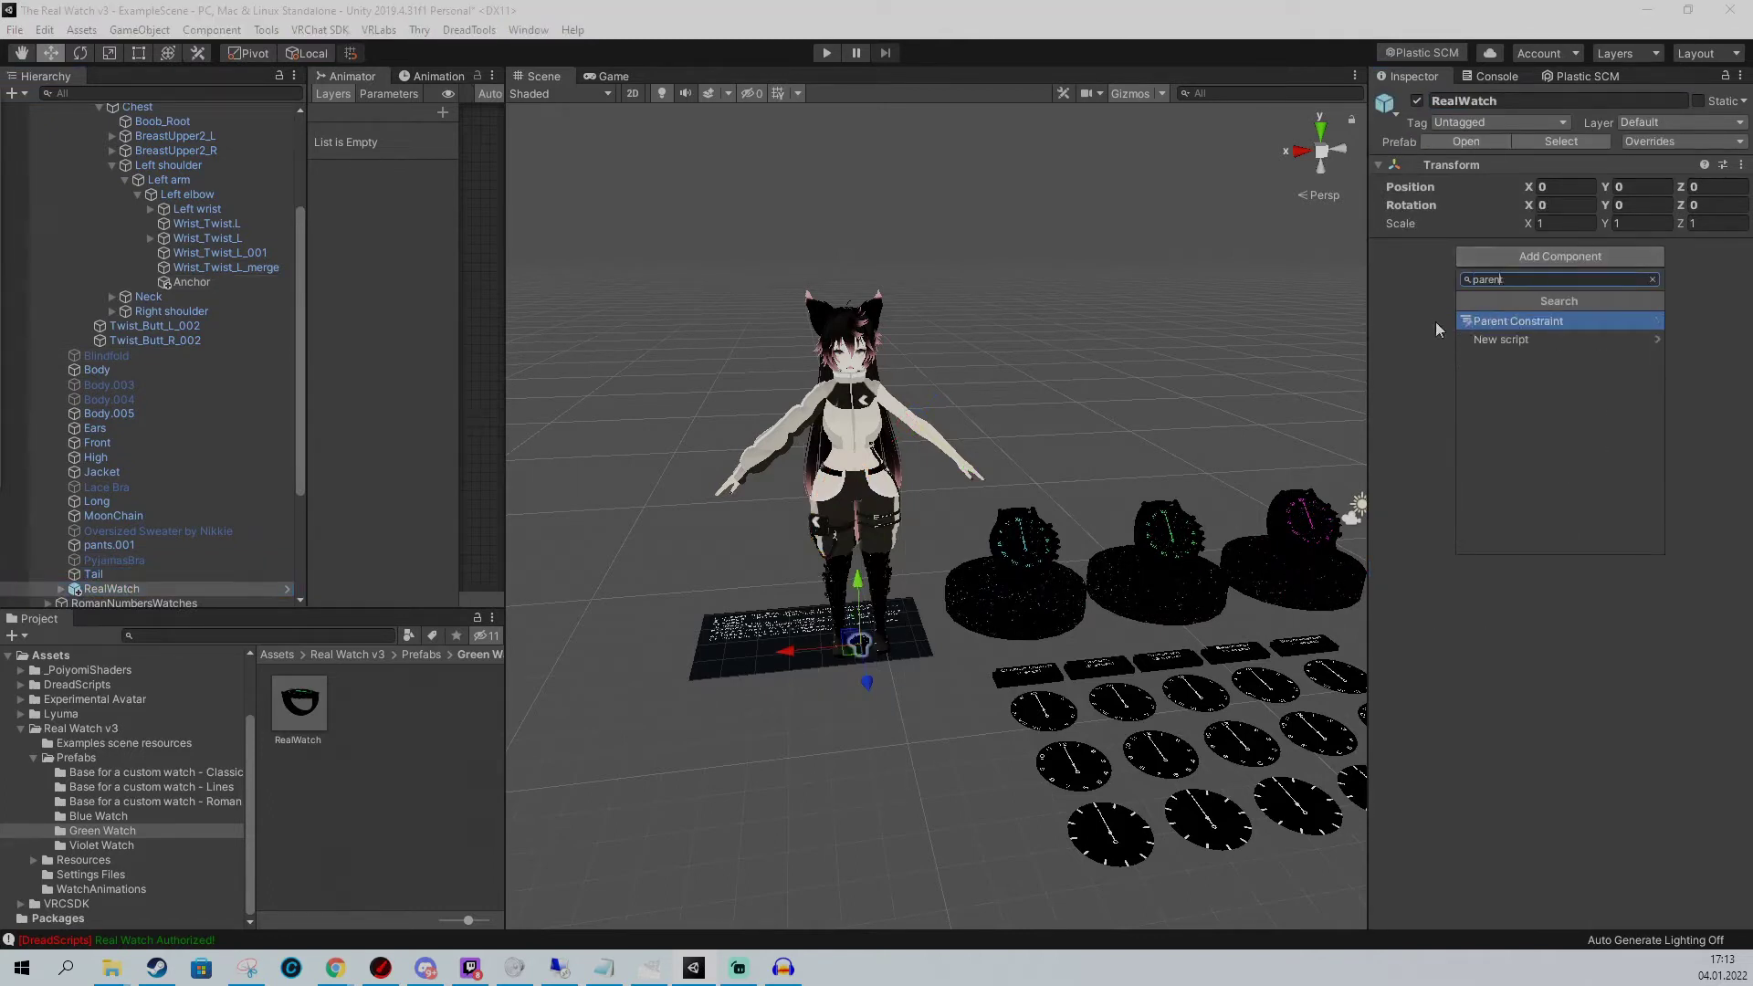
left_click(1515, 321)
left_click(1701, 387)
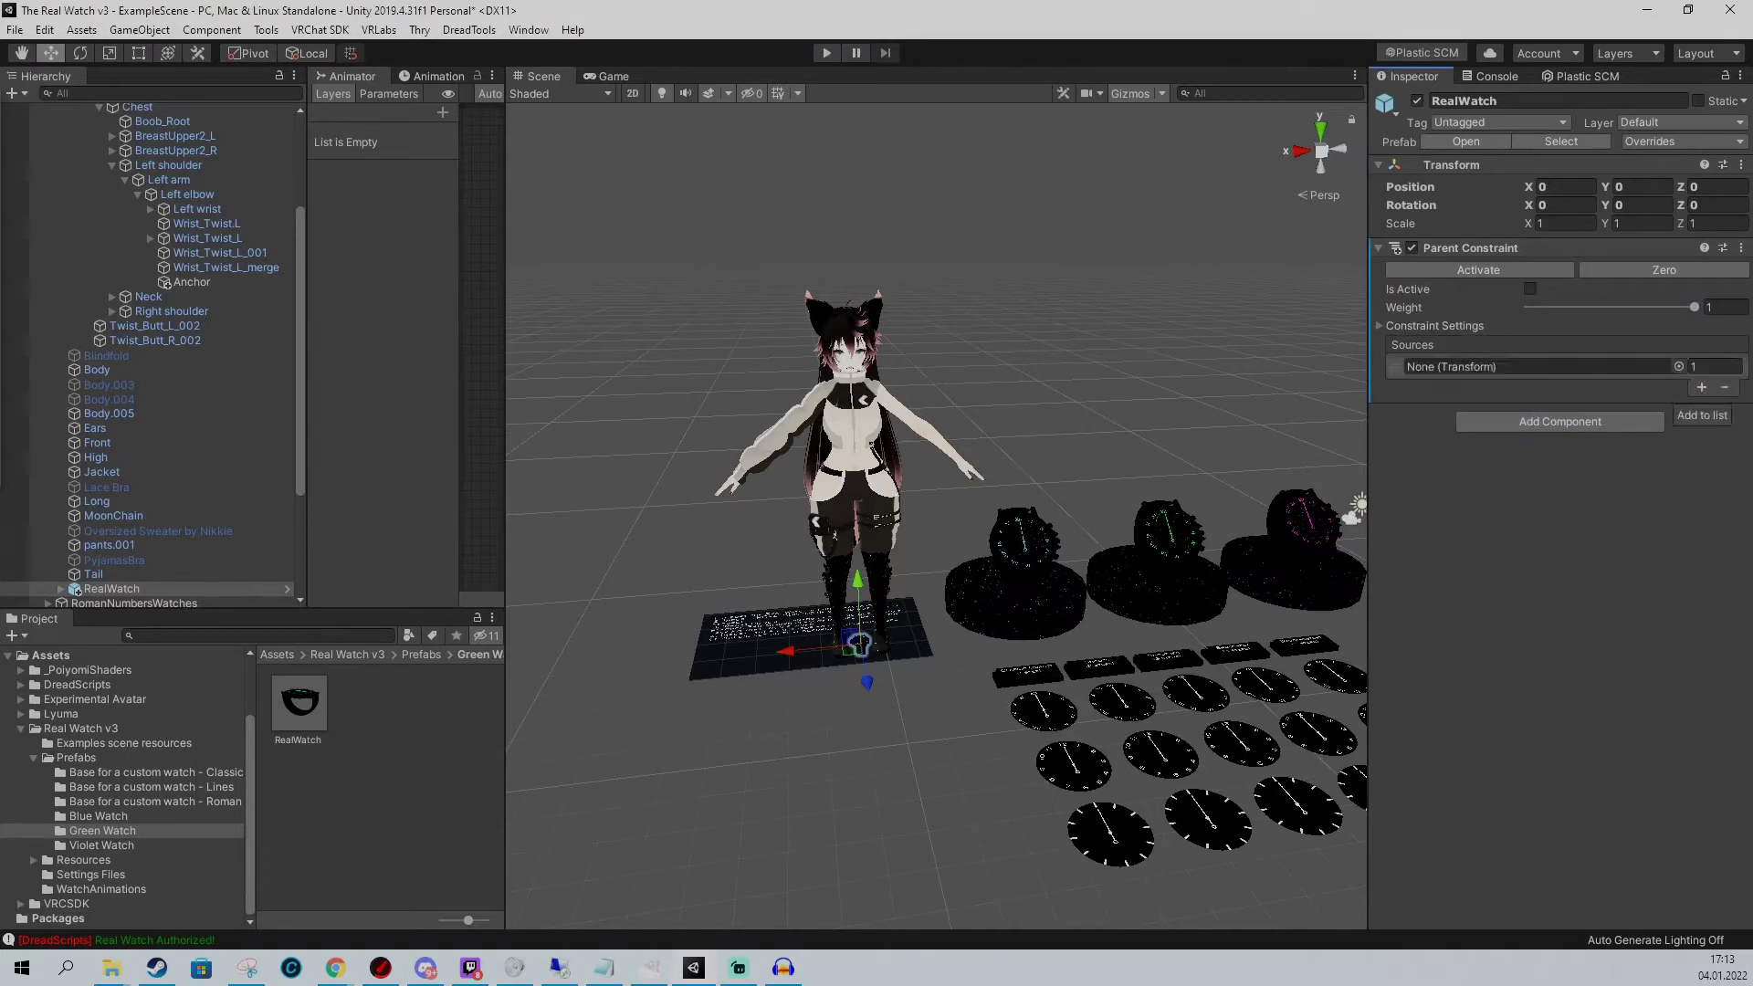
left_click_drag(608, 332, 1454, 365)
left_click(1620, 267)
scroll(969, 352, "up", 8)
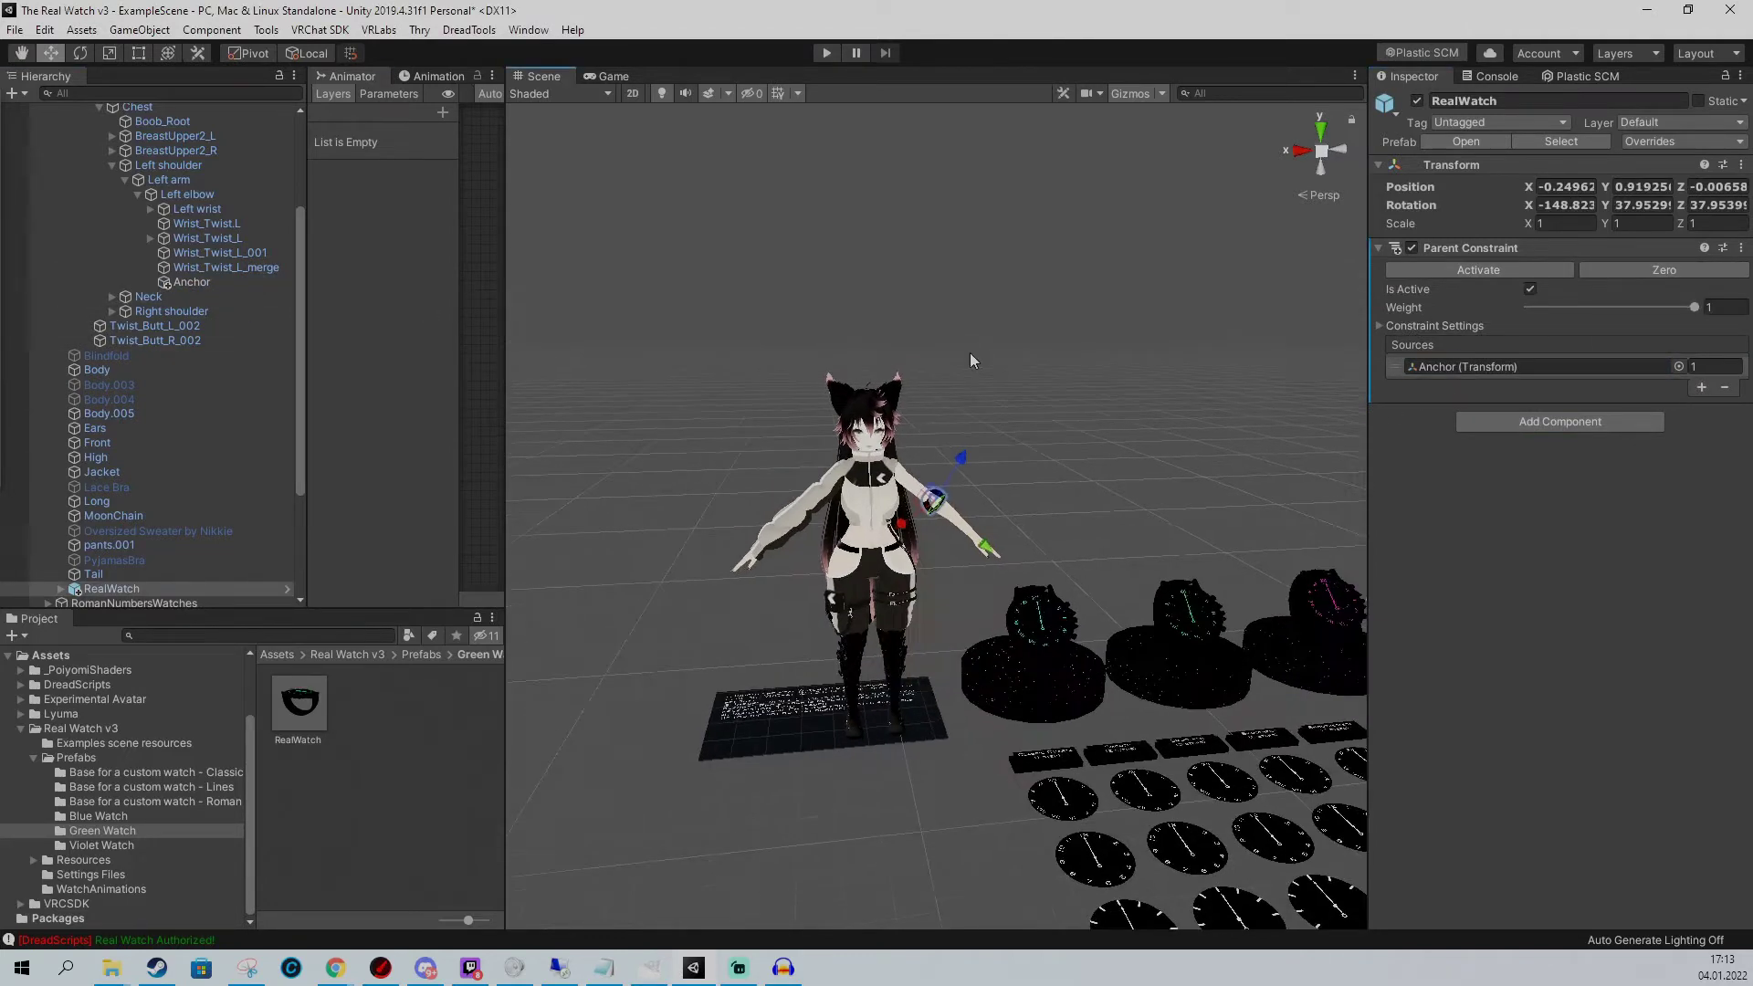
Rotate the Anchor about 90° on Z so the watch face shows
left_click_drag(894, 416, 877, 571, "alt")
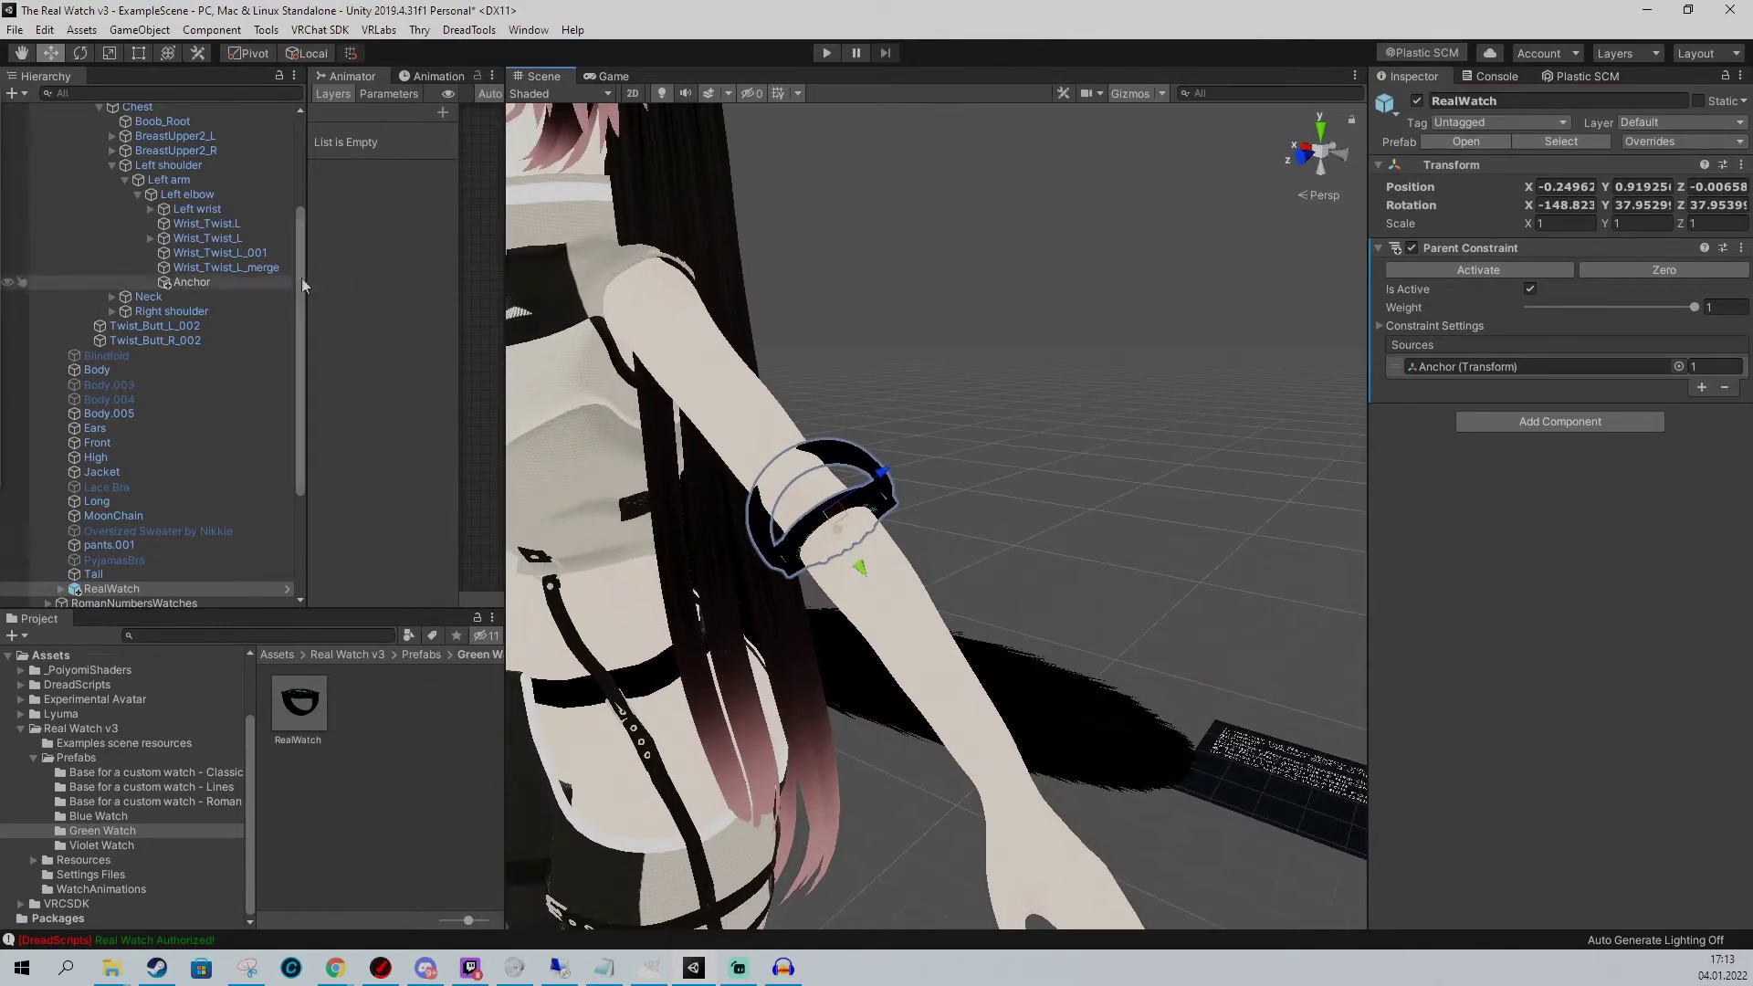
left_click(217, 283)
left_click_drag(1122, 459, 1114, 774, "alt")
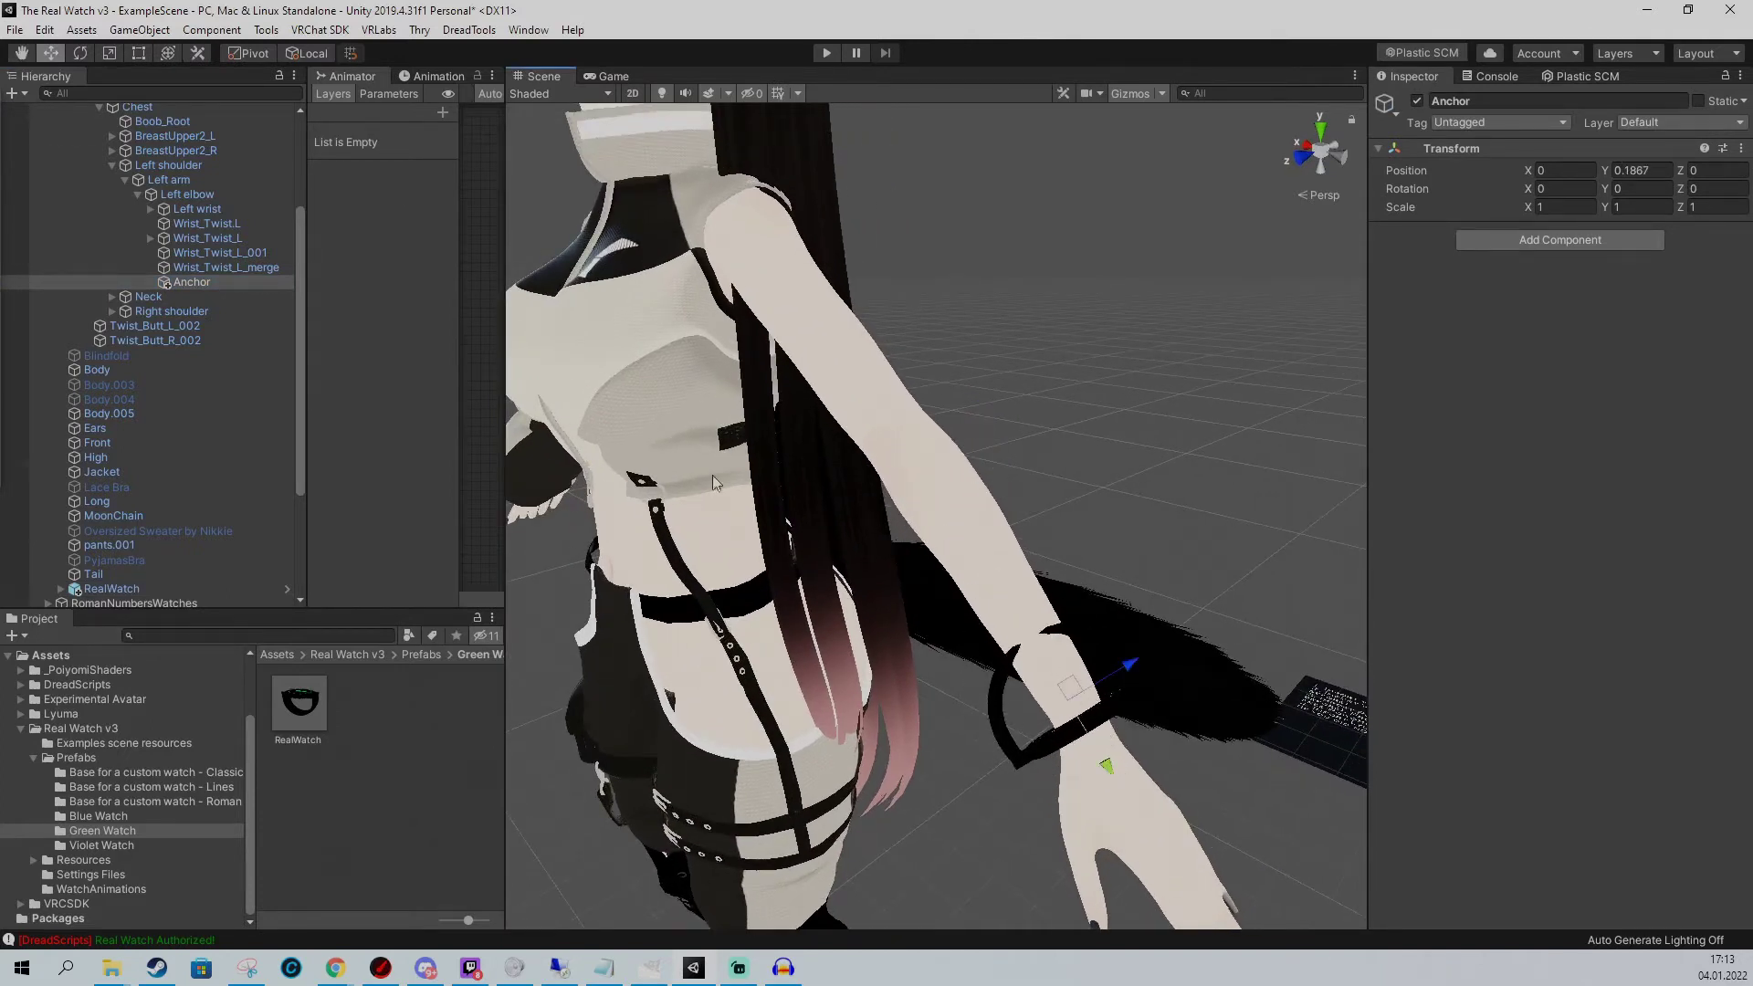
left_click(80, 52)
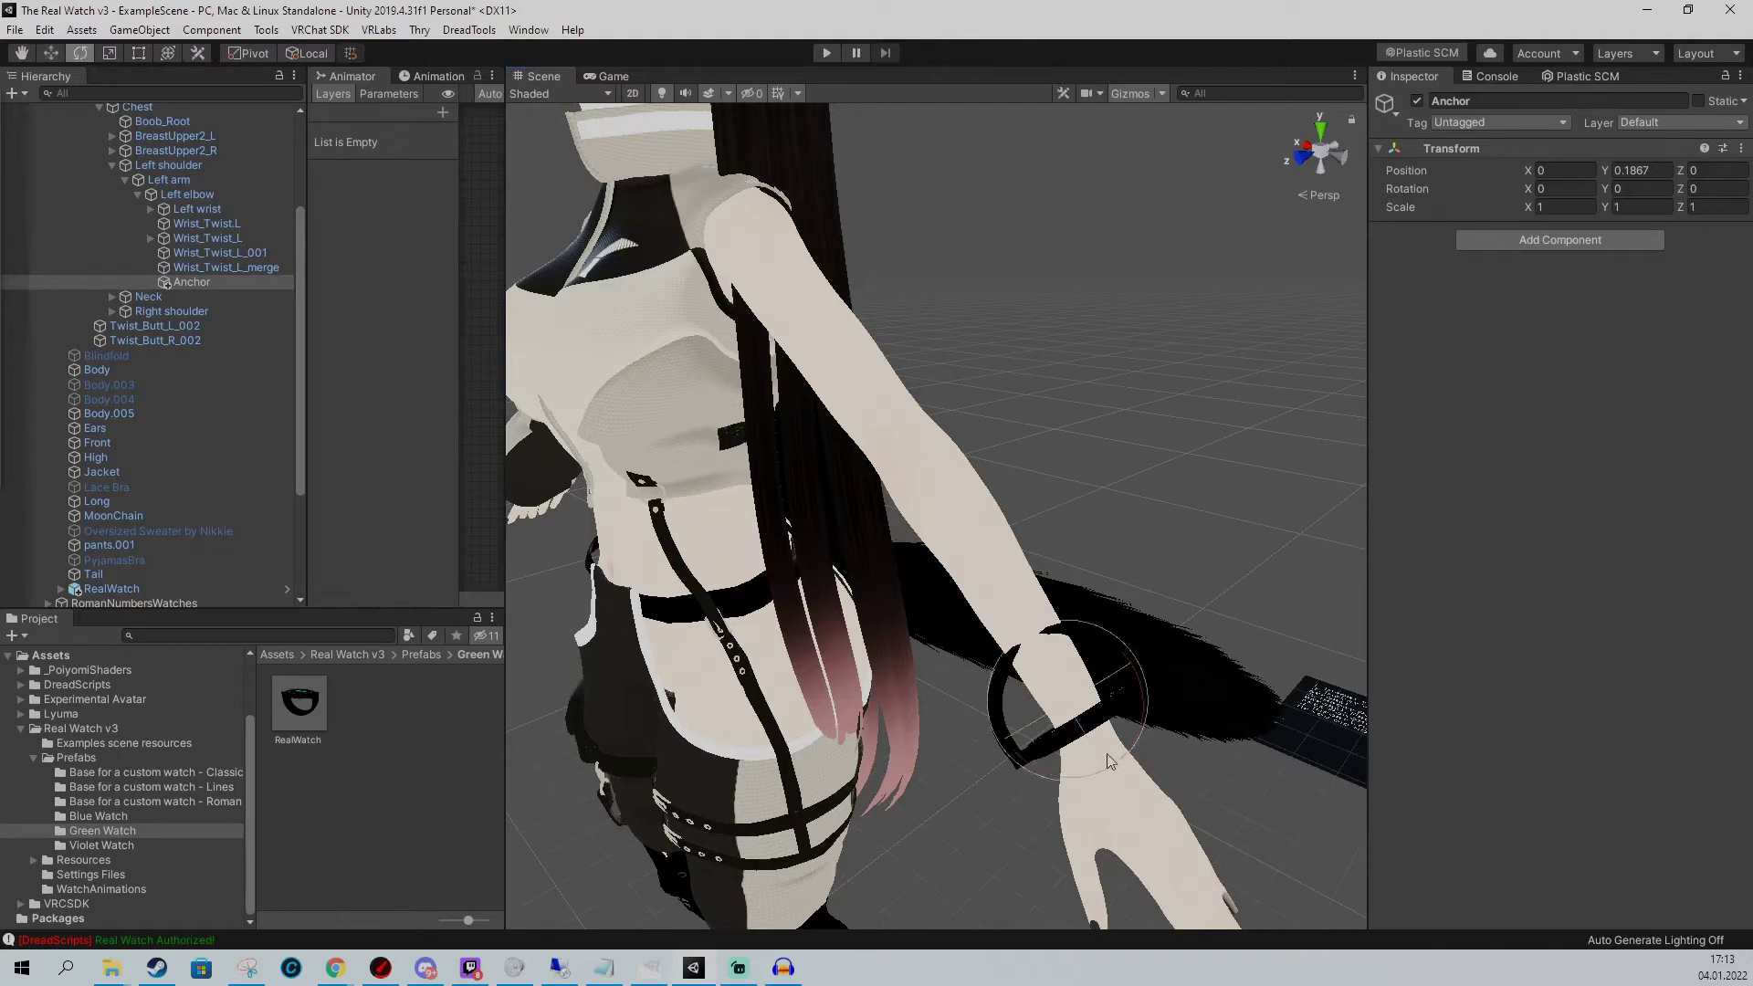
left_click_drag(1123, 767, 929, 673)
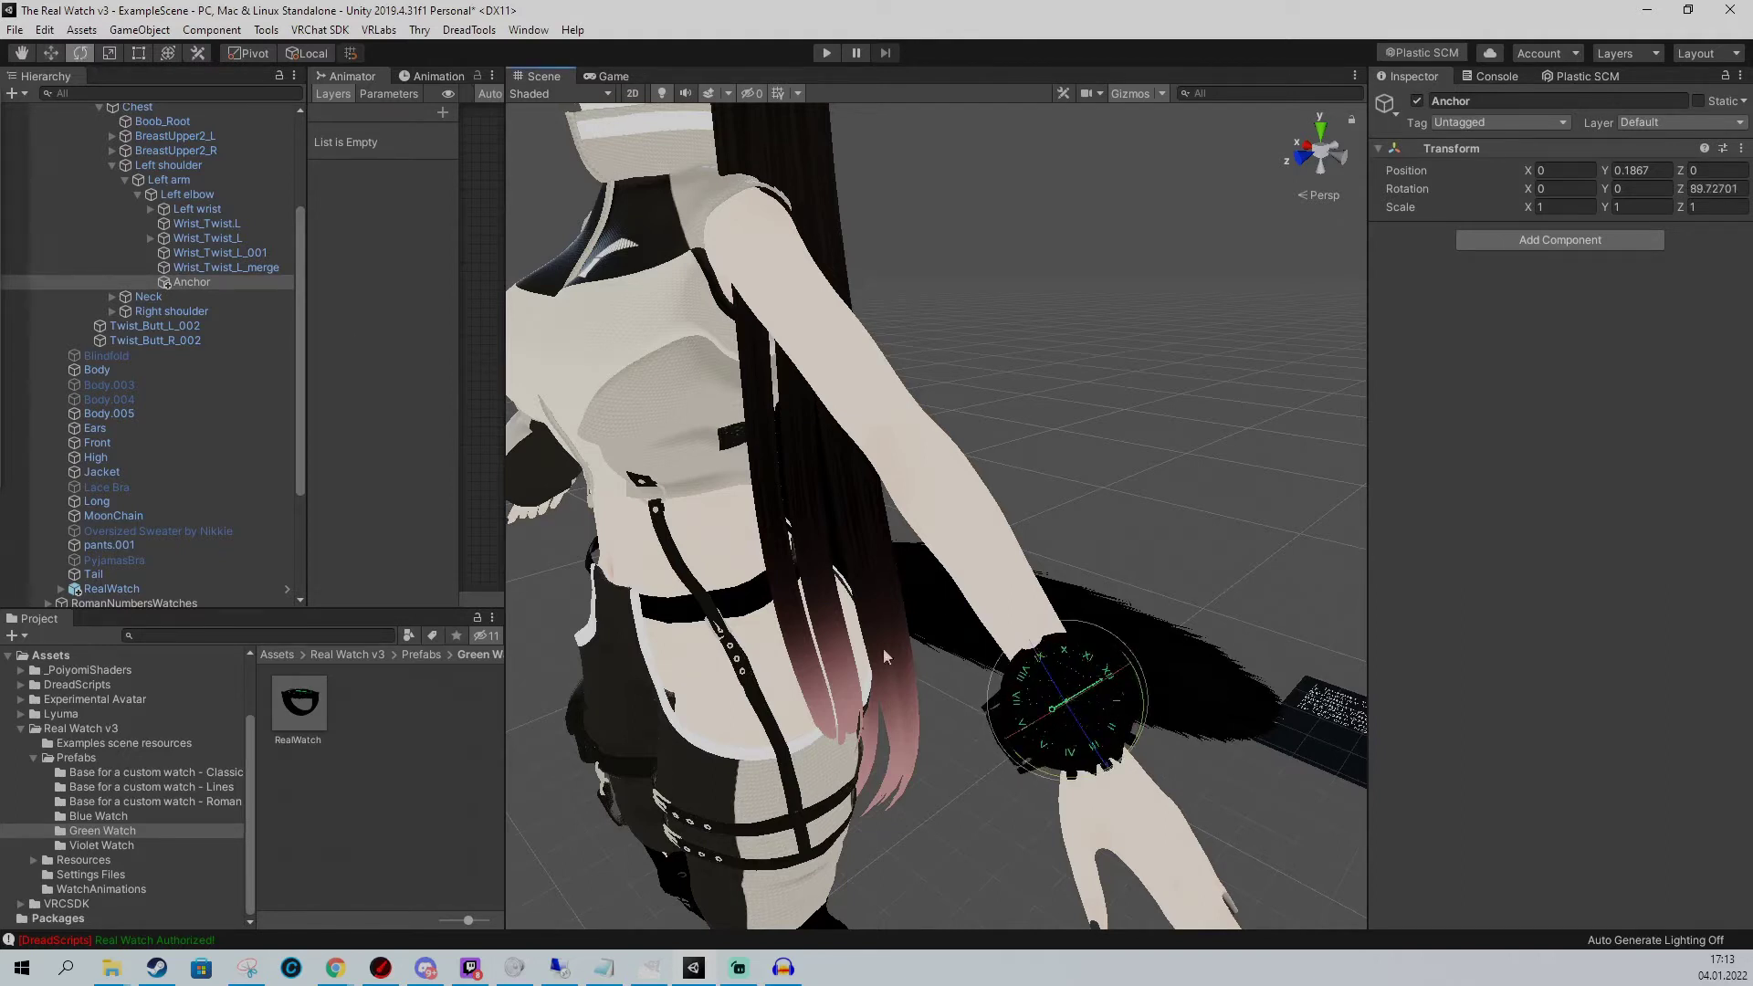
scroll(101, 567, "down", 3)
Scale the RealWatch down to 0.93 with the Scale tool
left_click(109, 425)
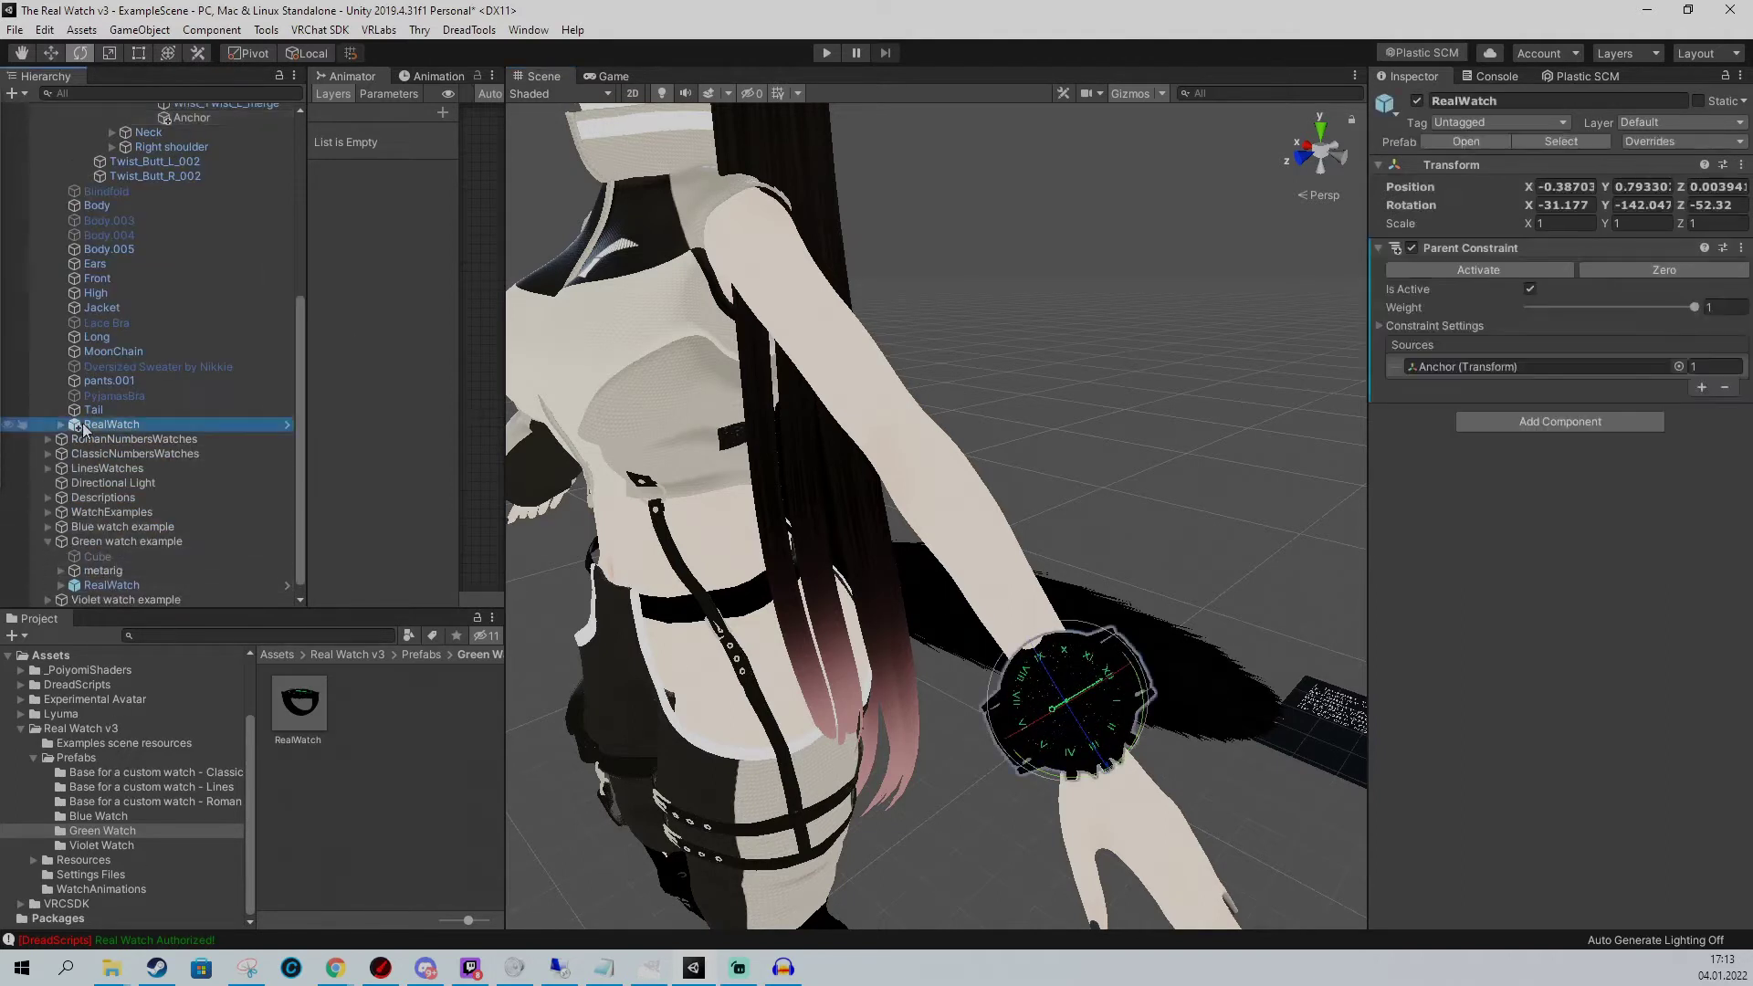
key("r")
left_click_drag(1070, 705, 1053, 711)
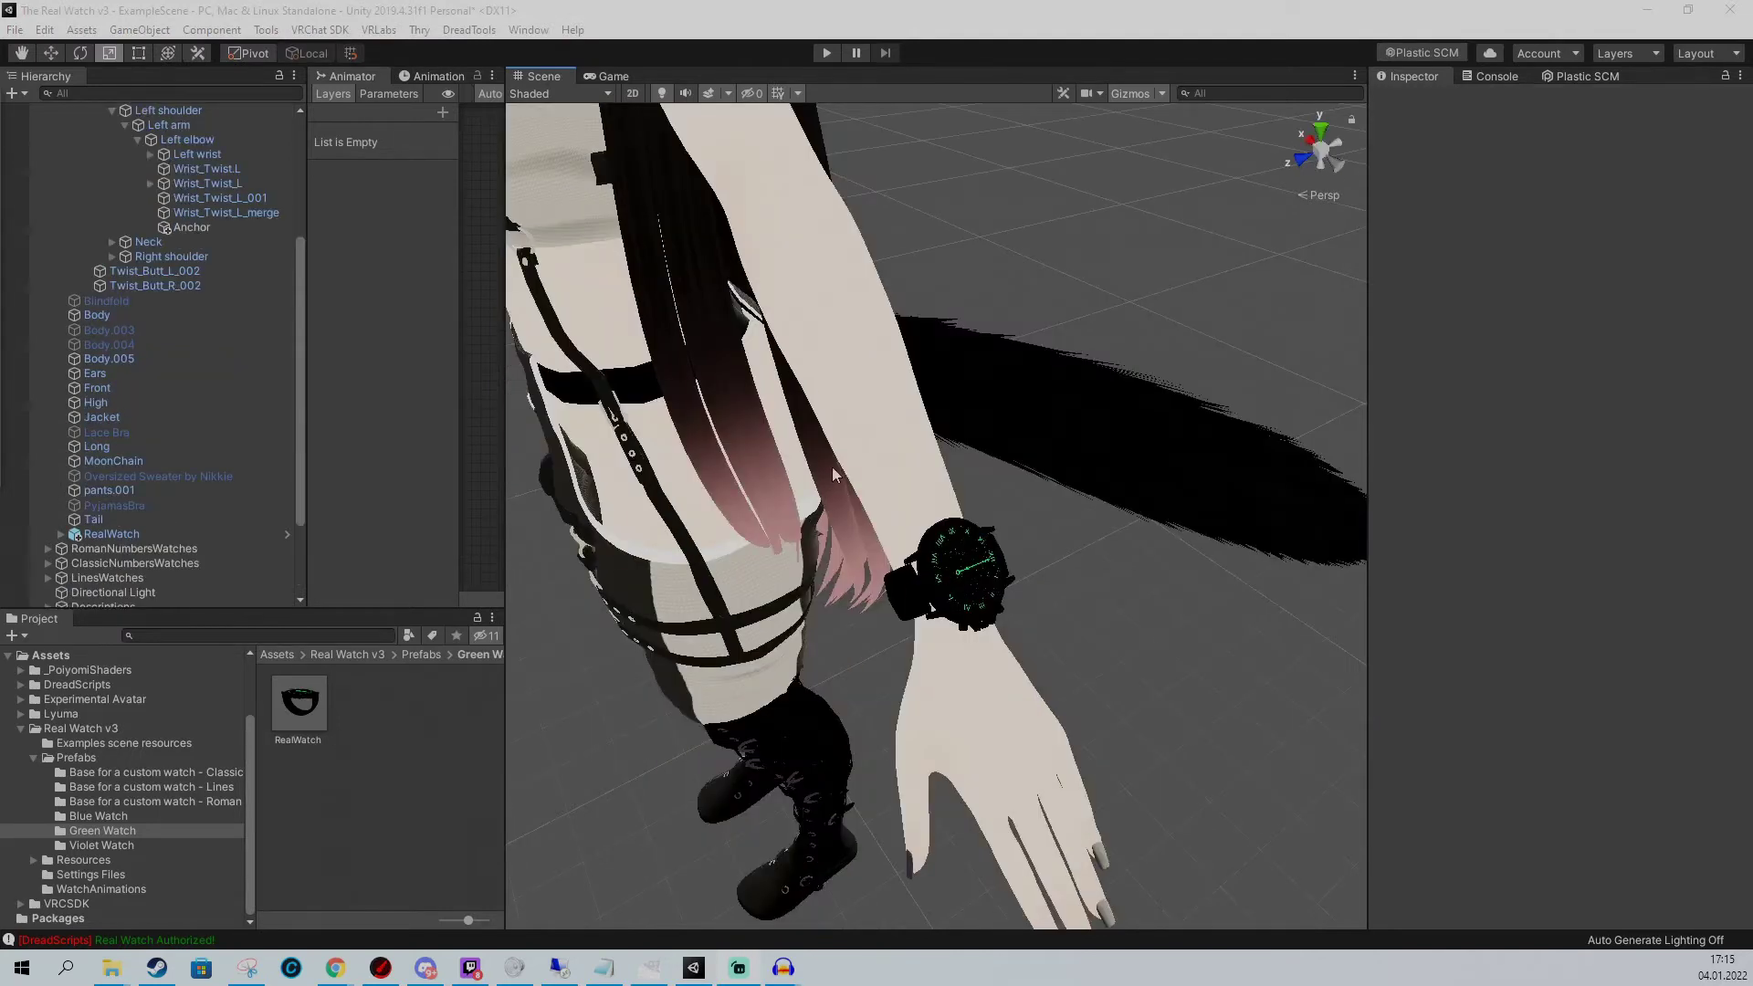
middle_click_drag(1009, 512, 878, 582)
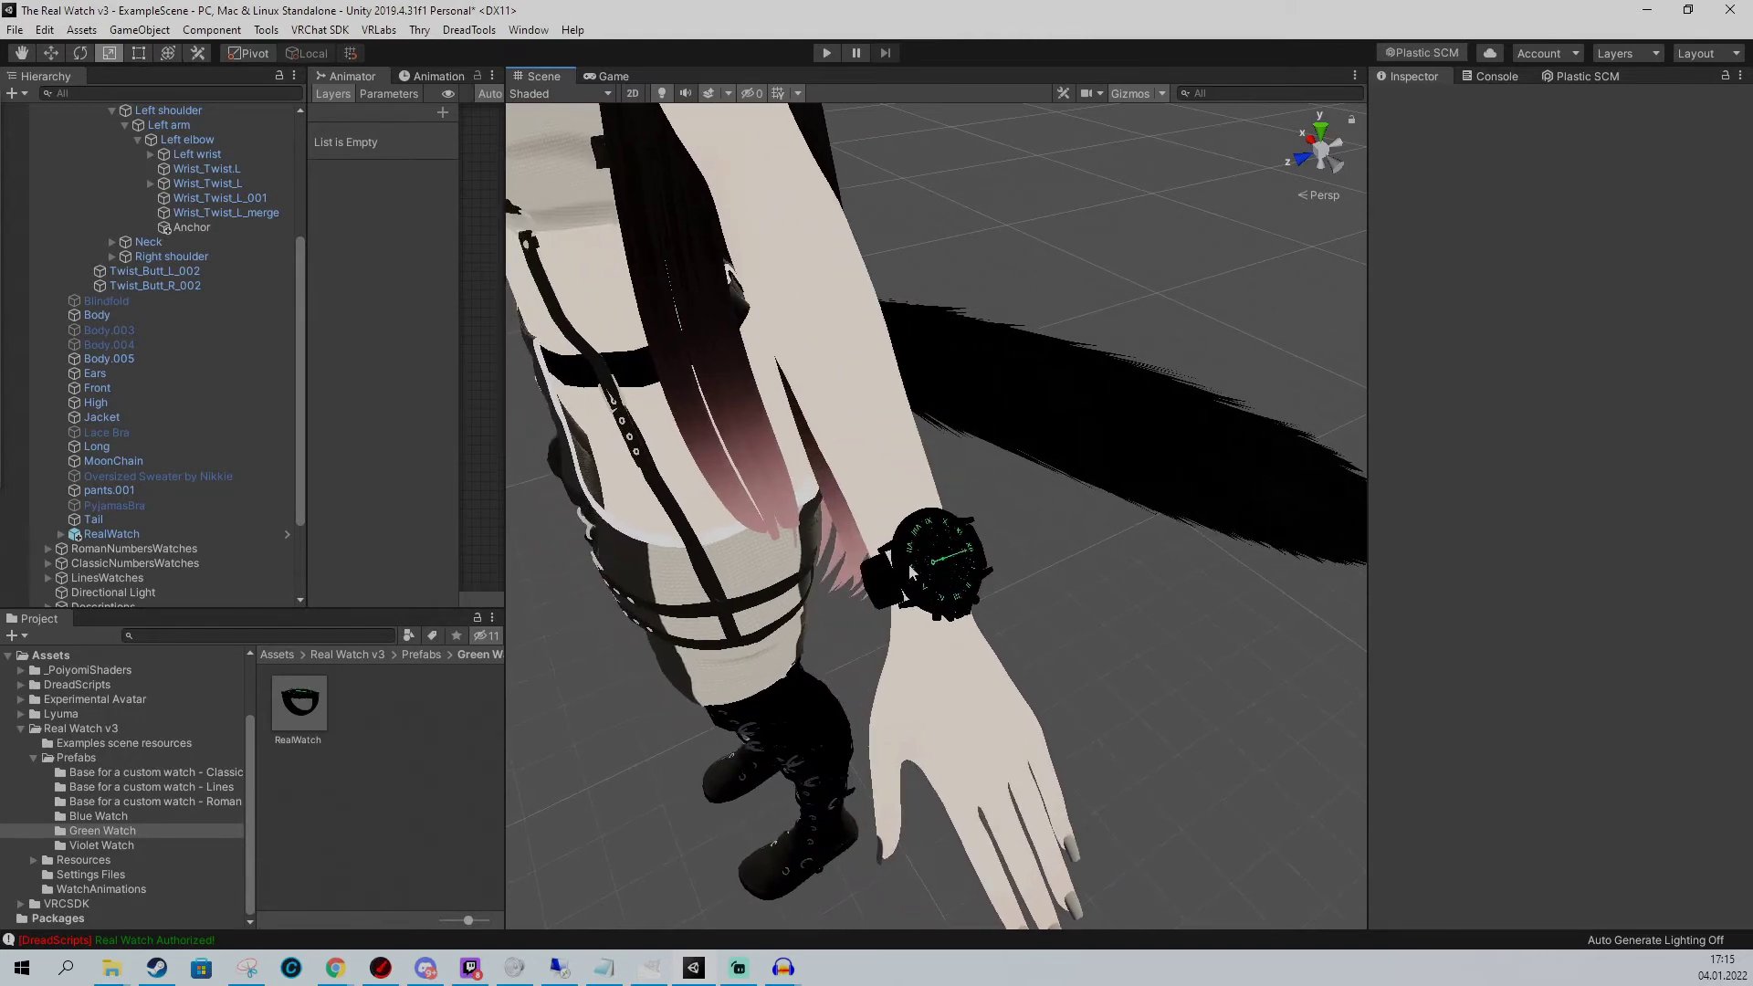
Open DreadTools > Real Watch and assign Cissney_Custom_Avatar to its Avatar field
scroll(80, 293, "up", 3)
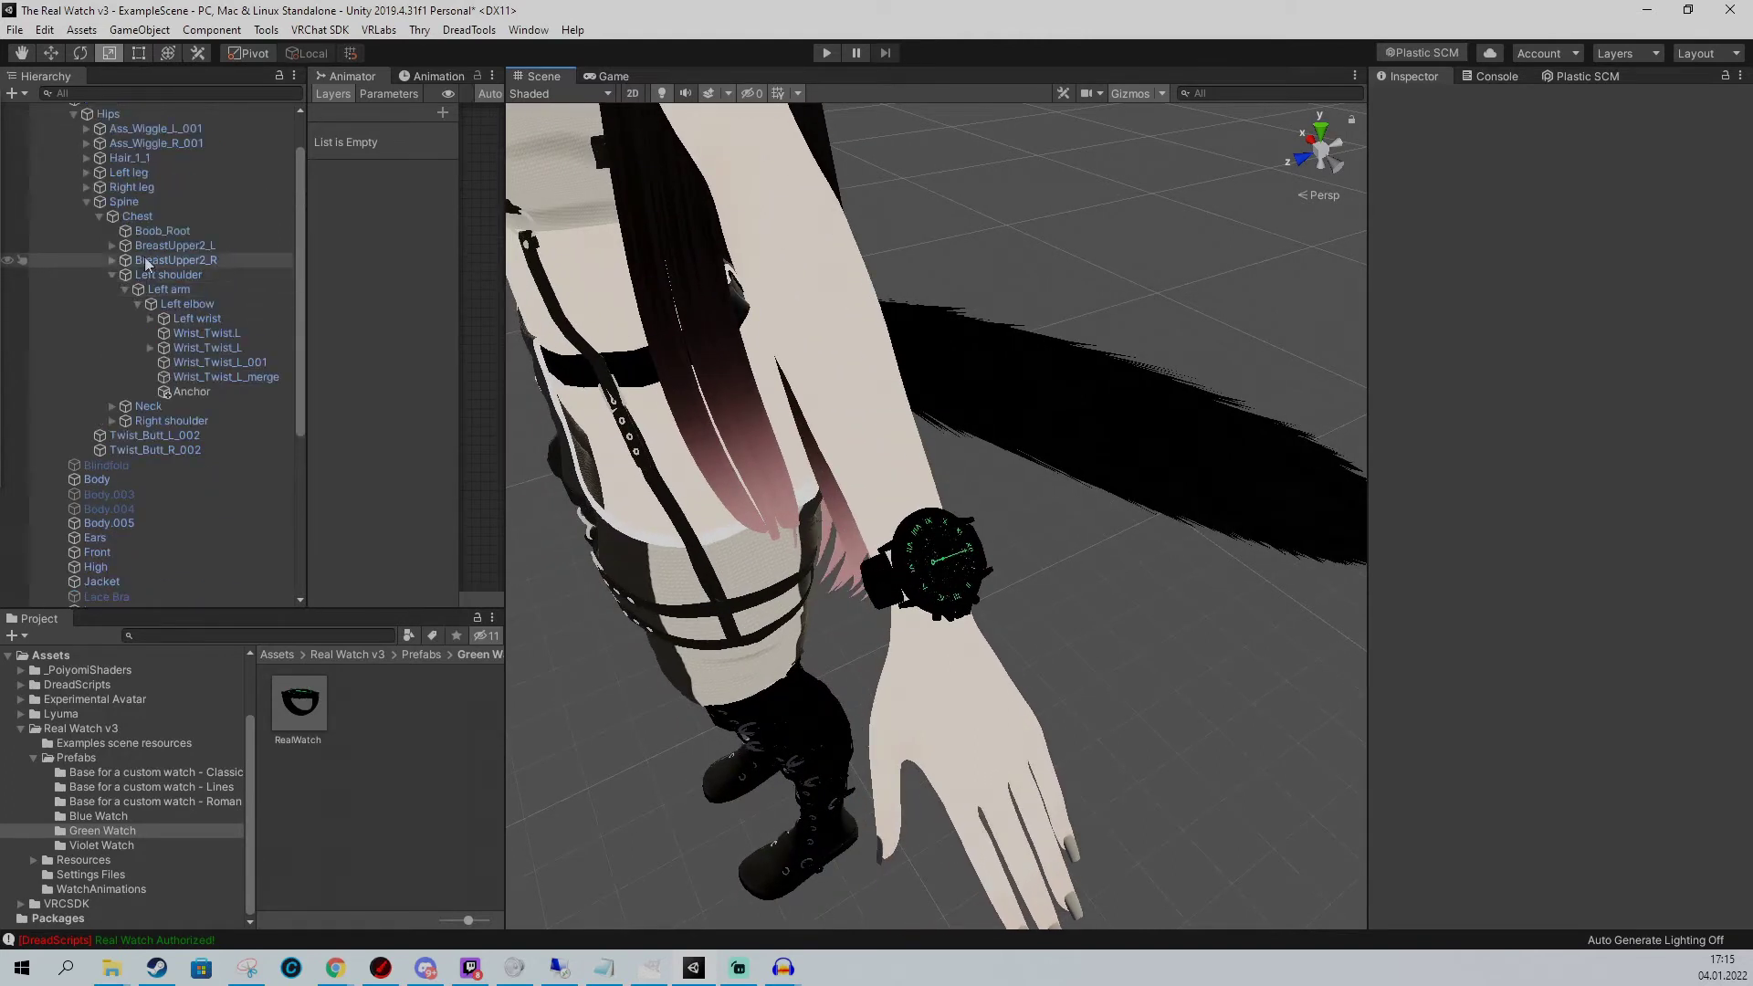
scroll(146, 263, "up", 1)
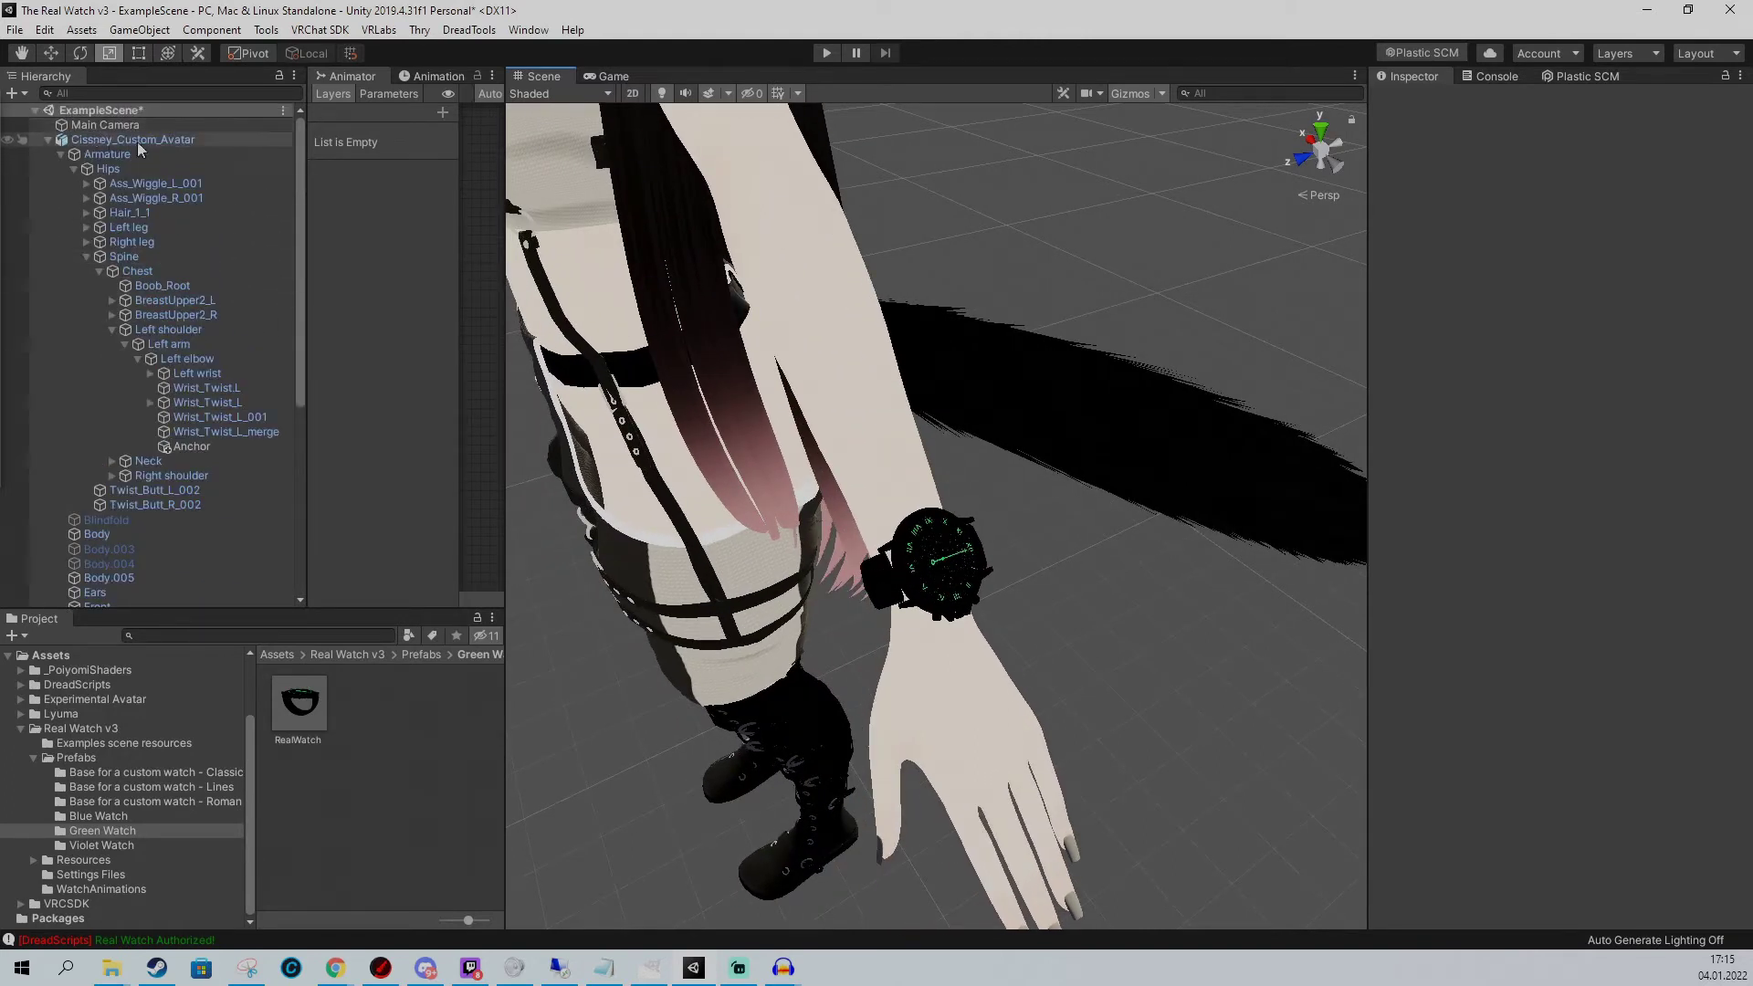
left_click(452, 31)
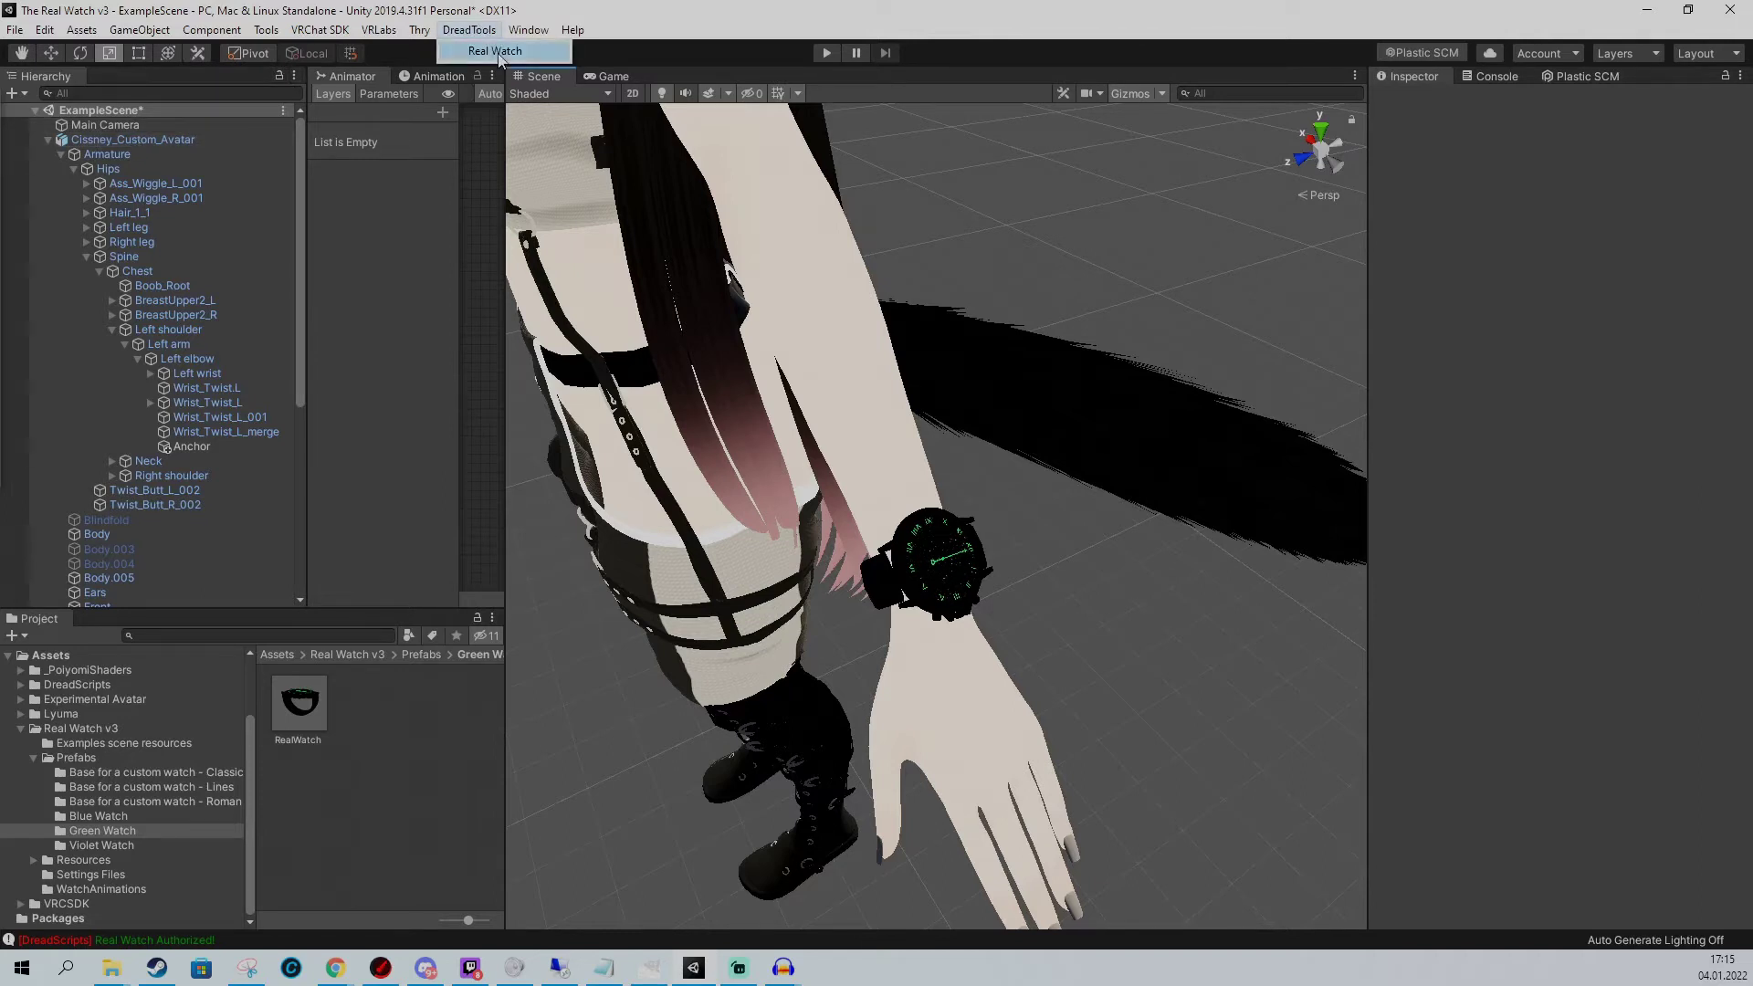
left_click(498, 52)
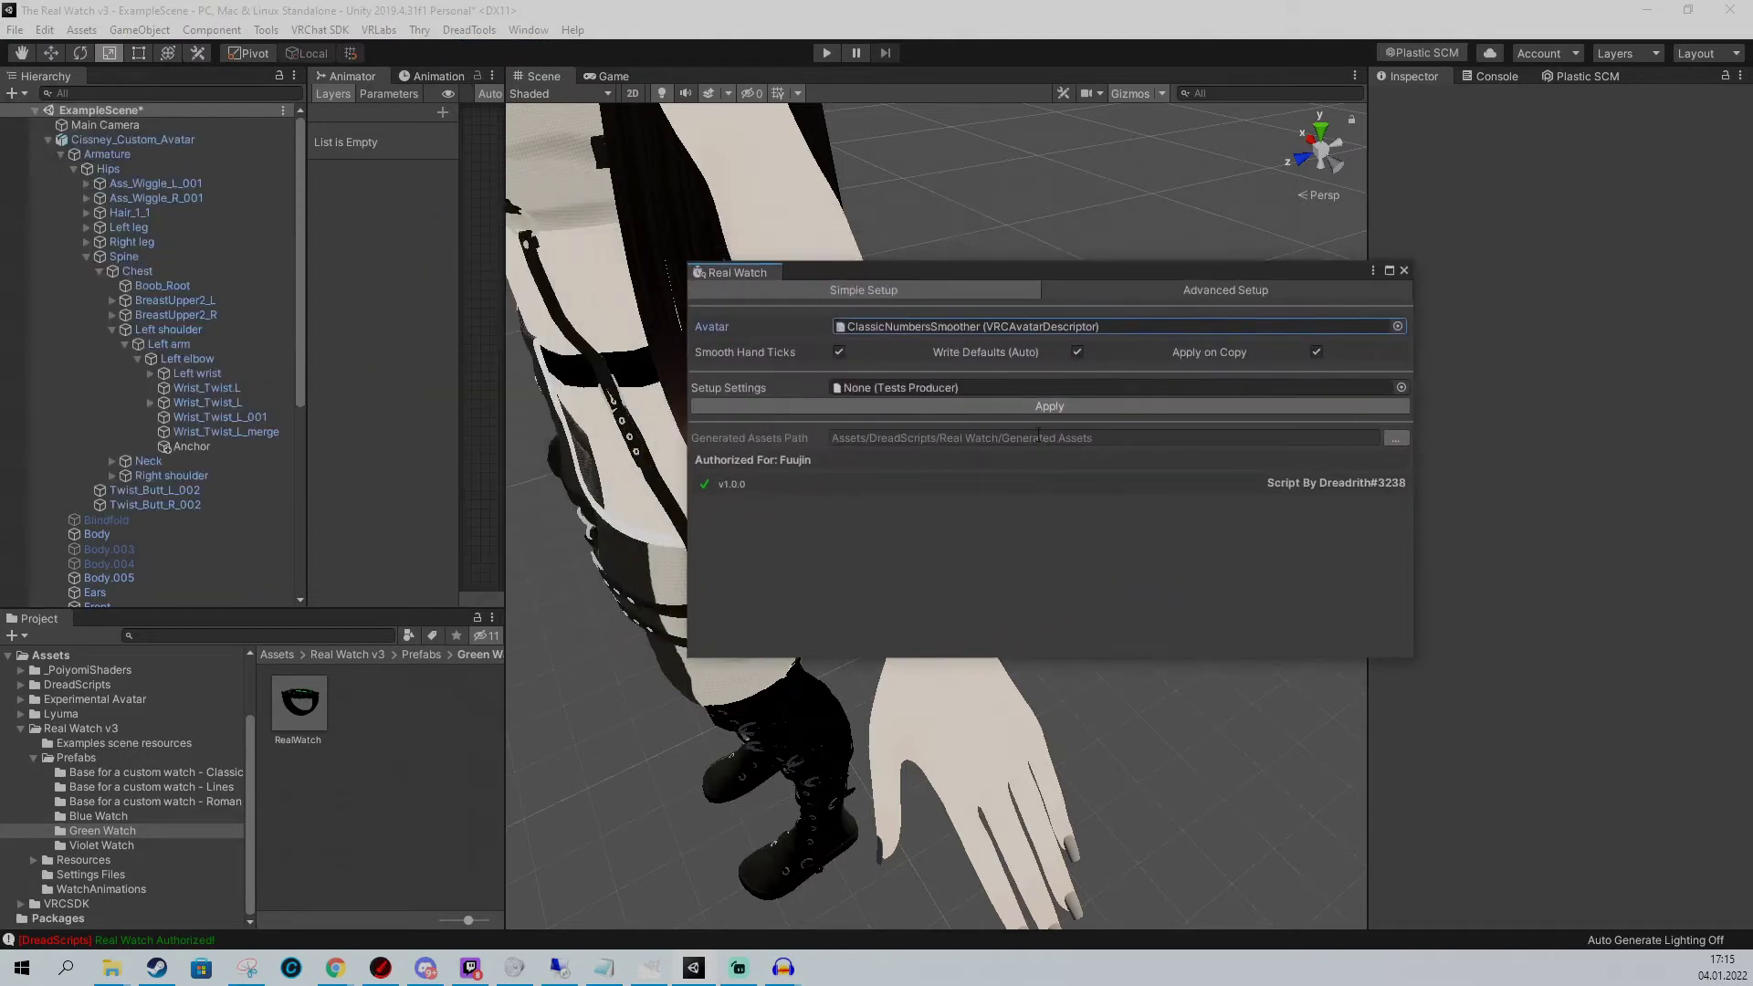
left_click_drag(915, 270, 1109, 228)
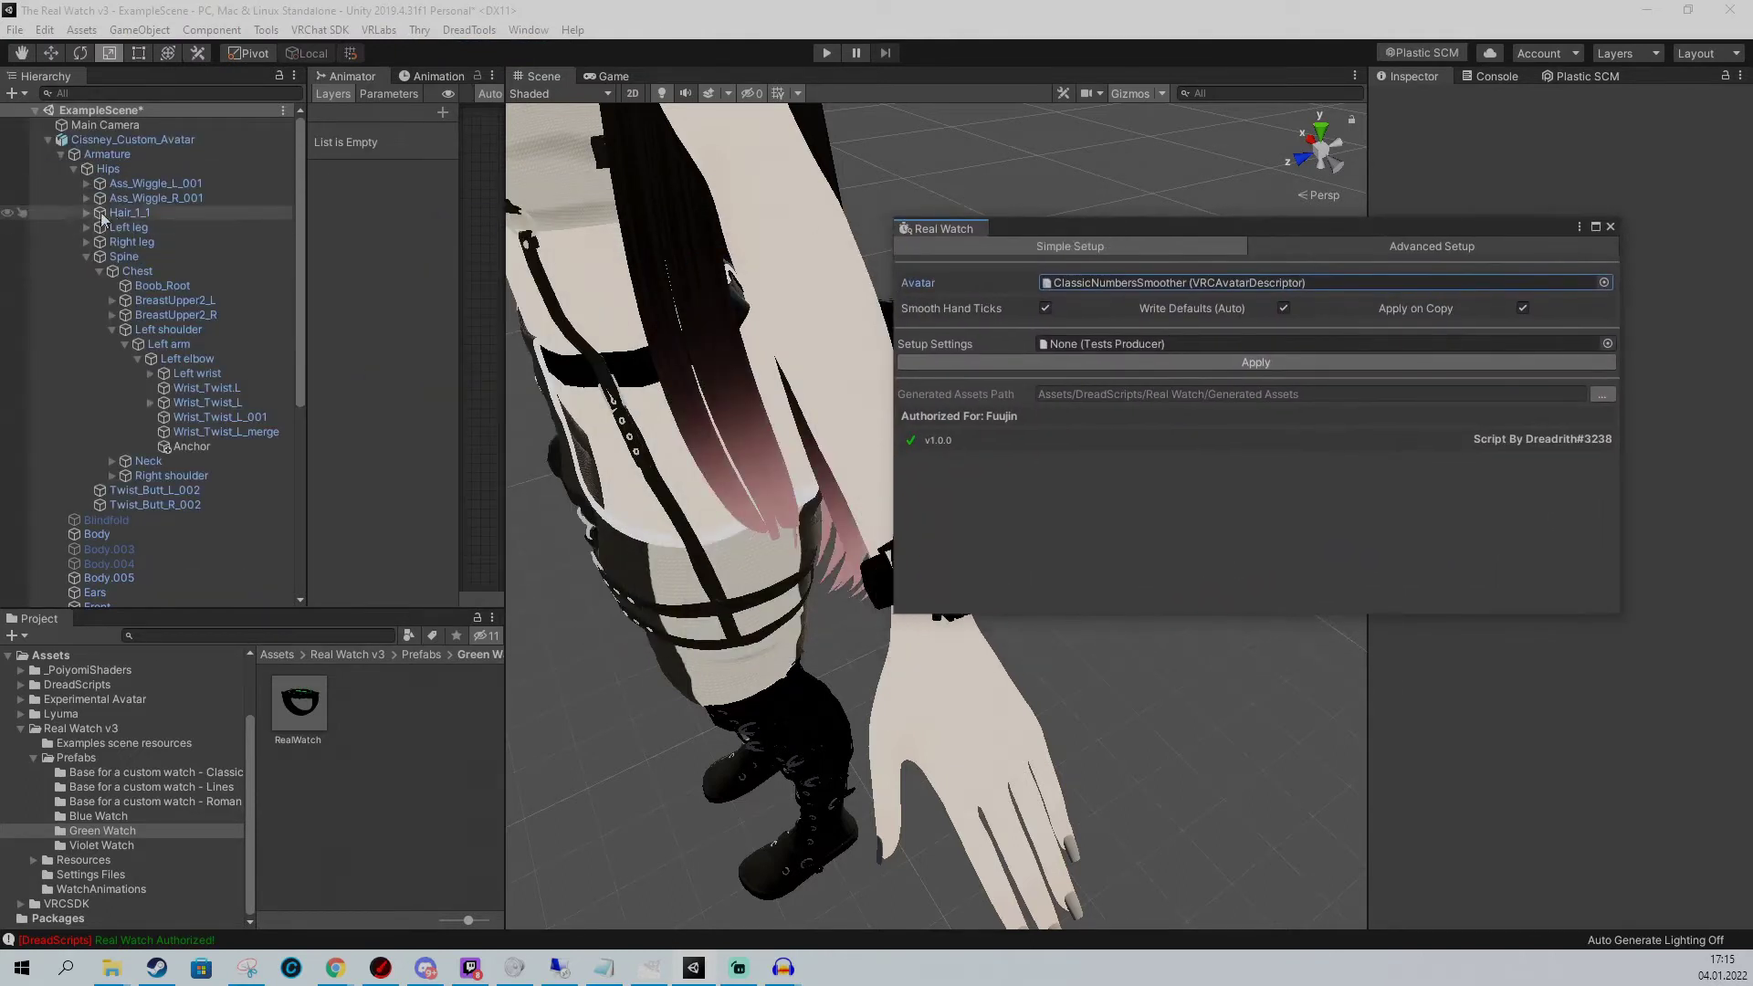
left_click_drag(91, 151, 1110, 285)
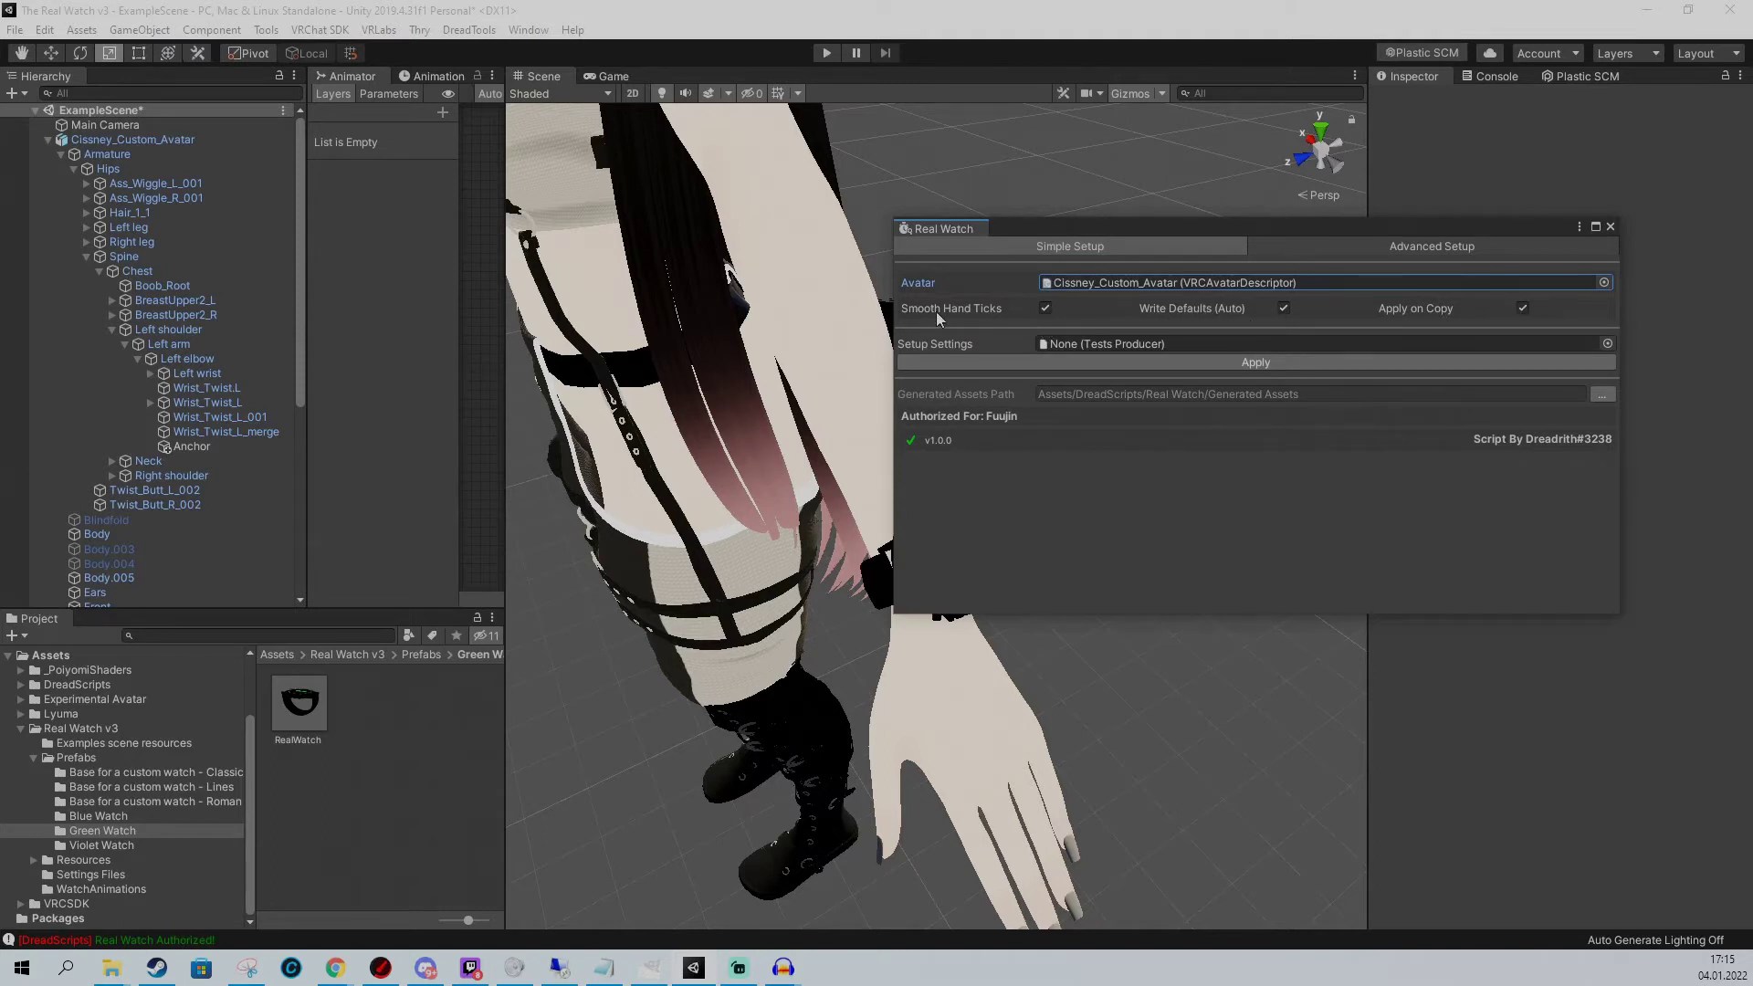
Enable Smooth Hand Ticks and show the Real Watch v3 Settings Files folder
mouse_move(937, 315)
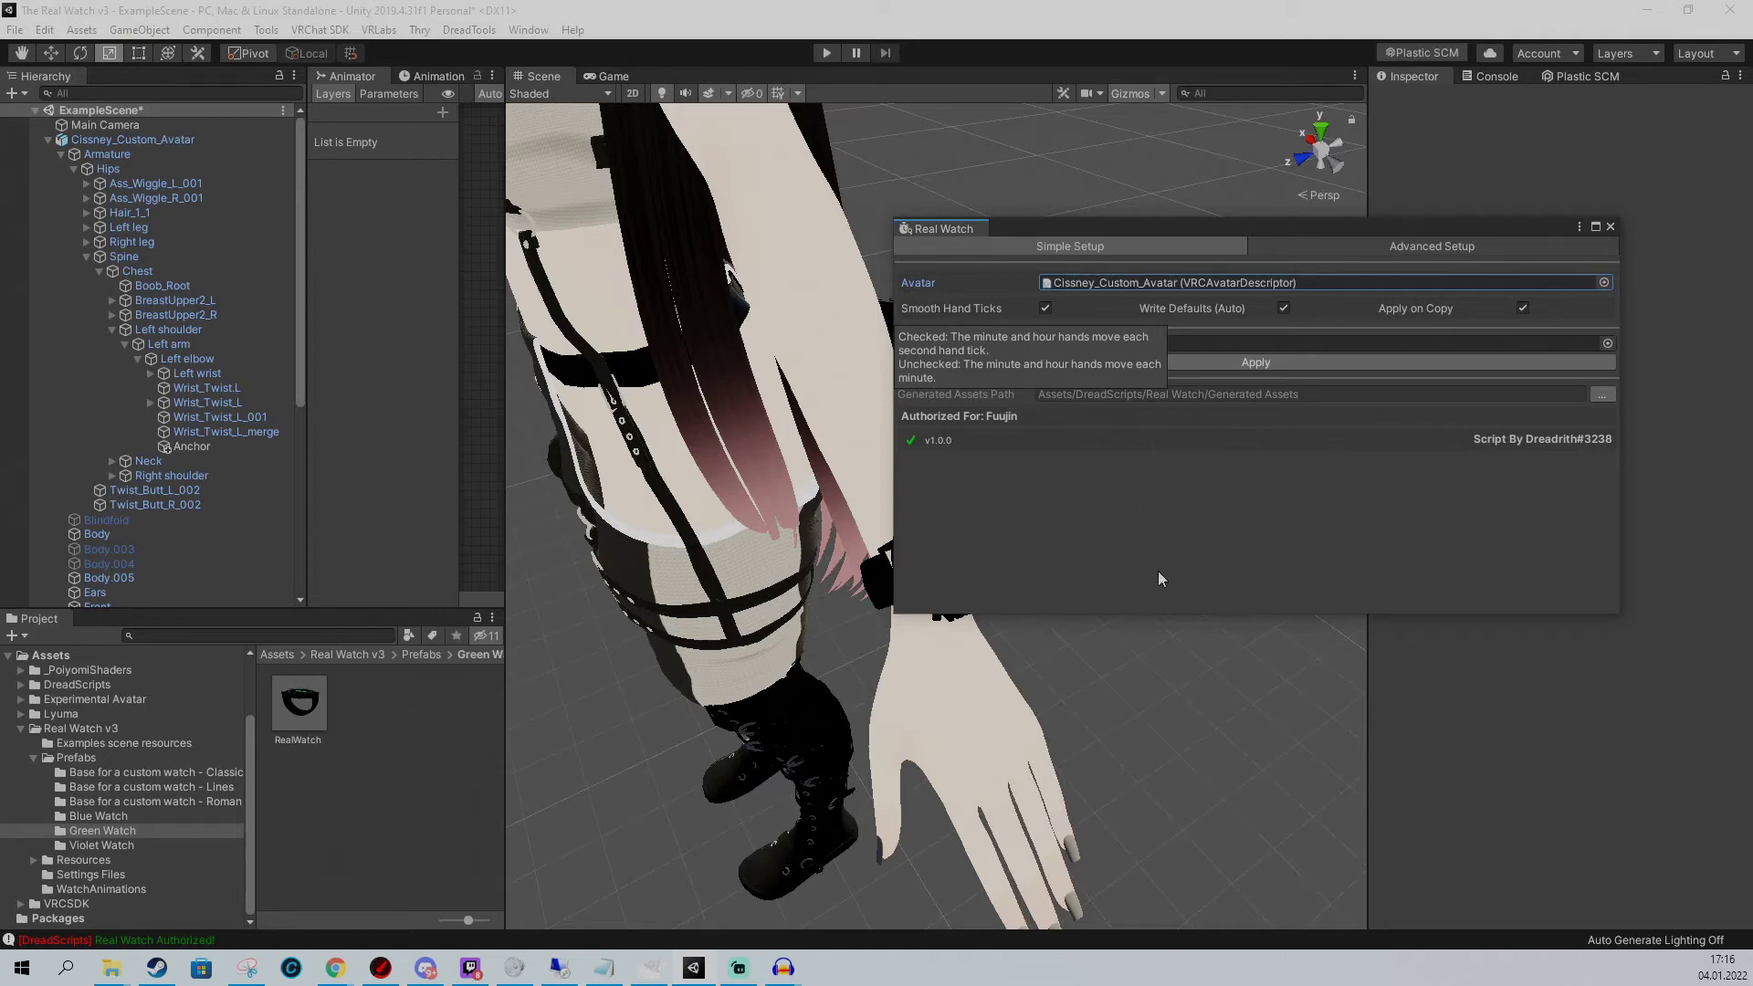
left_click(1045, 308)
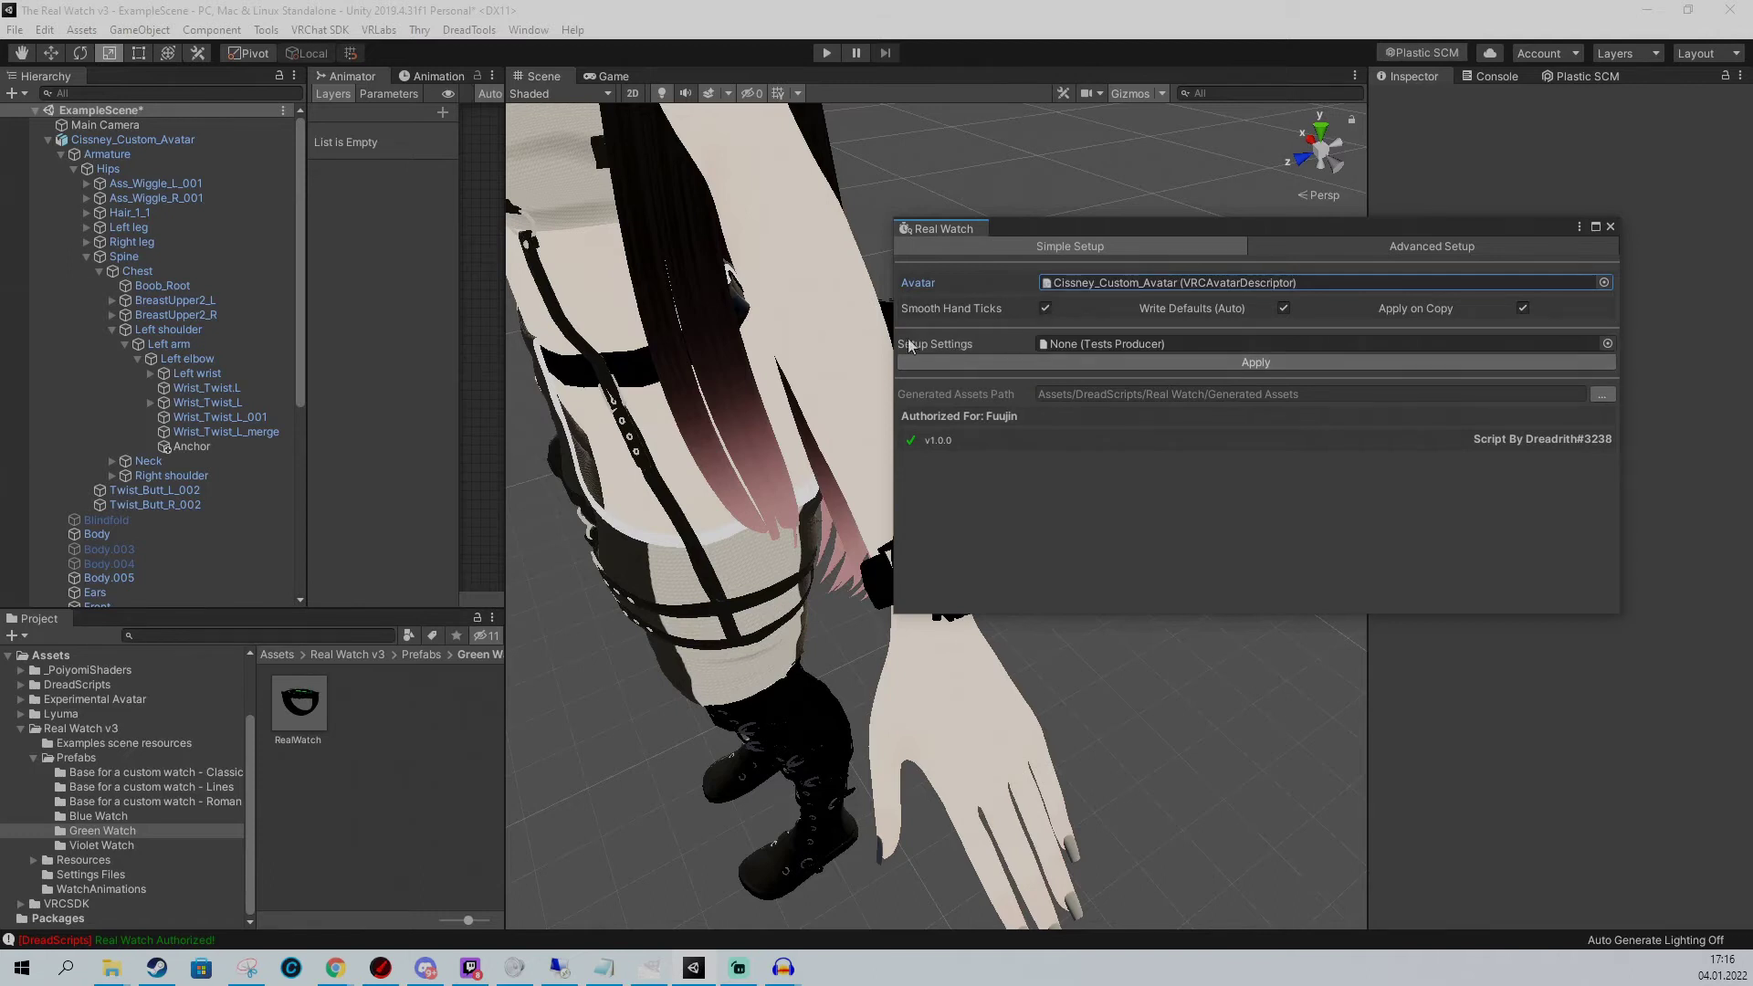
left_click(110, 875)
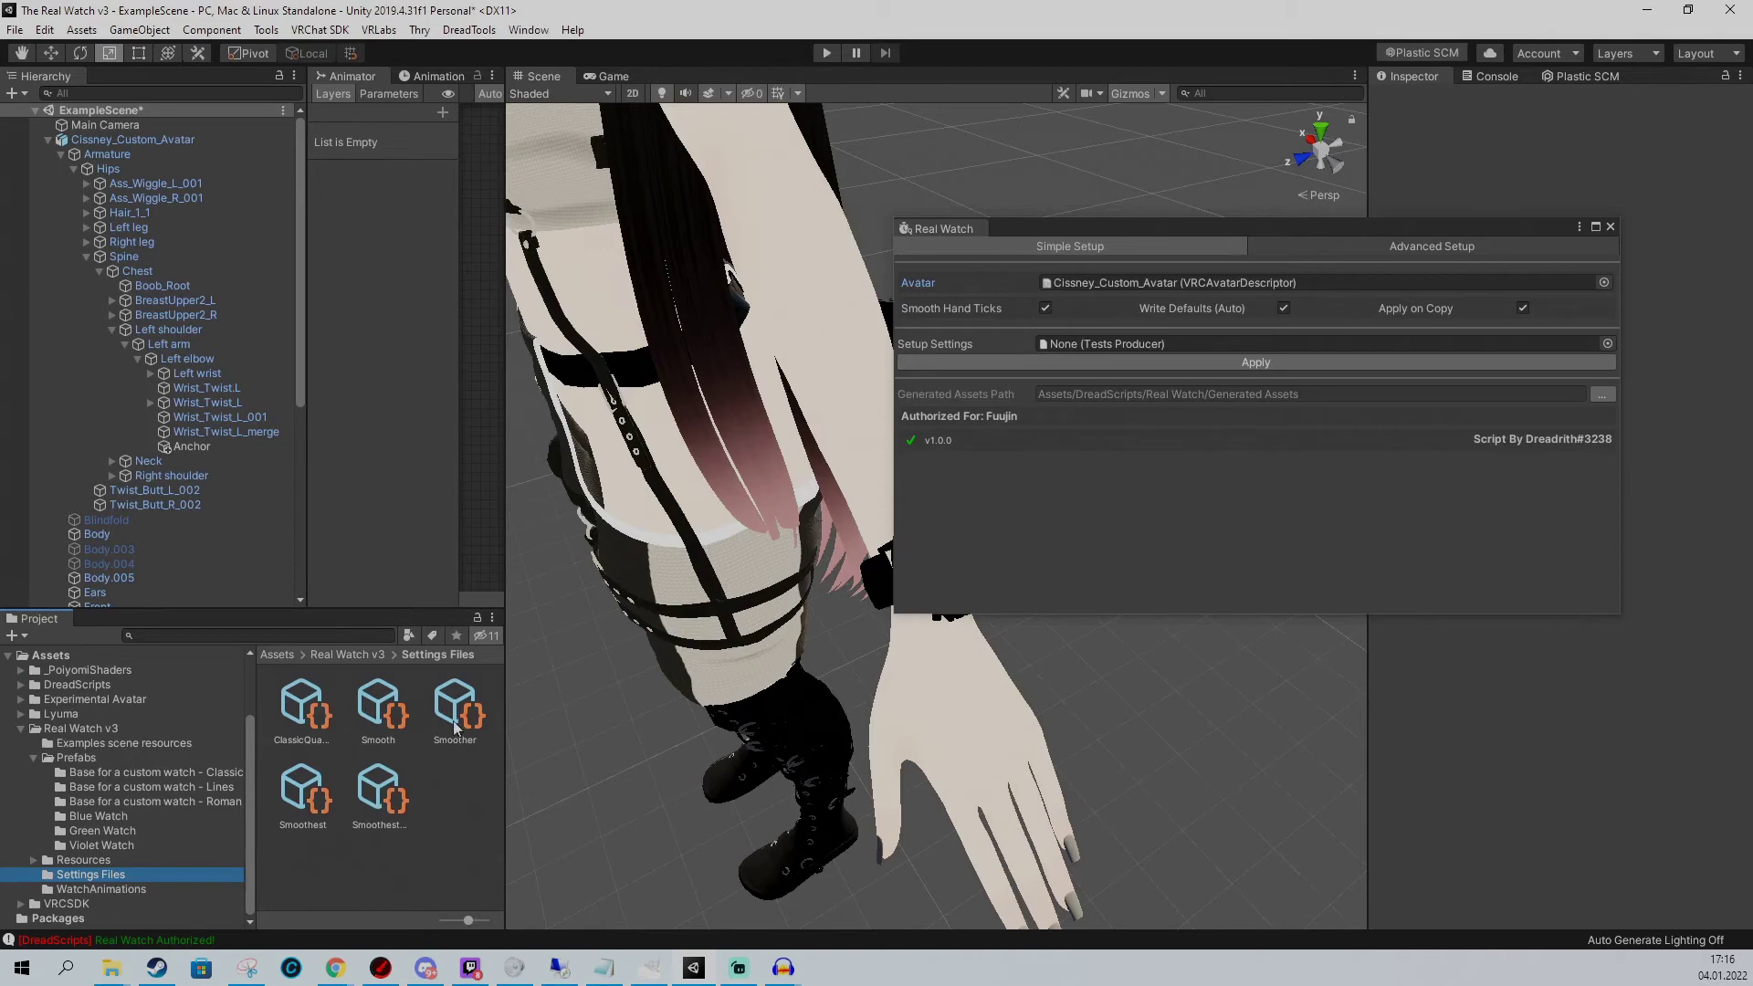
Set the Smoothest preset as Setup Settings and apply the Real Watch setup
left_click_drag(1093, 232, 520, 419)
right_click_drag(520, 420, 1055, 394)
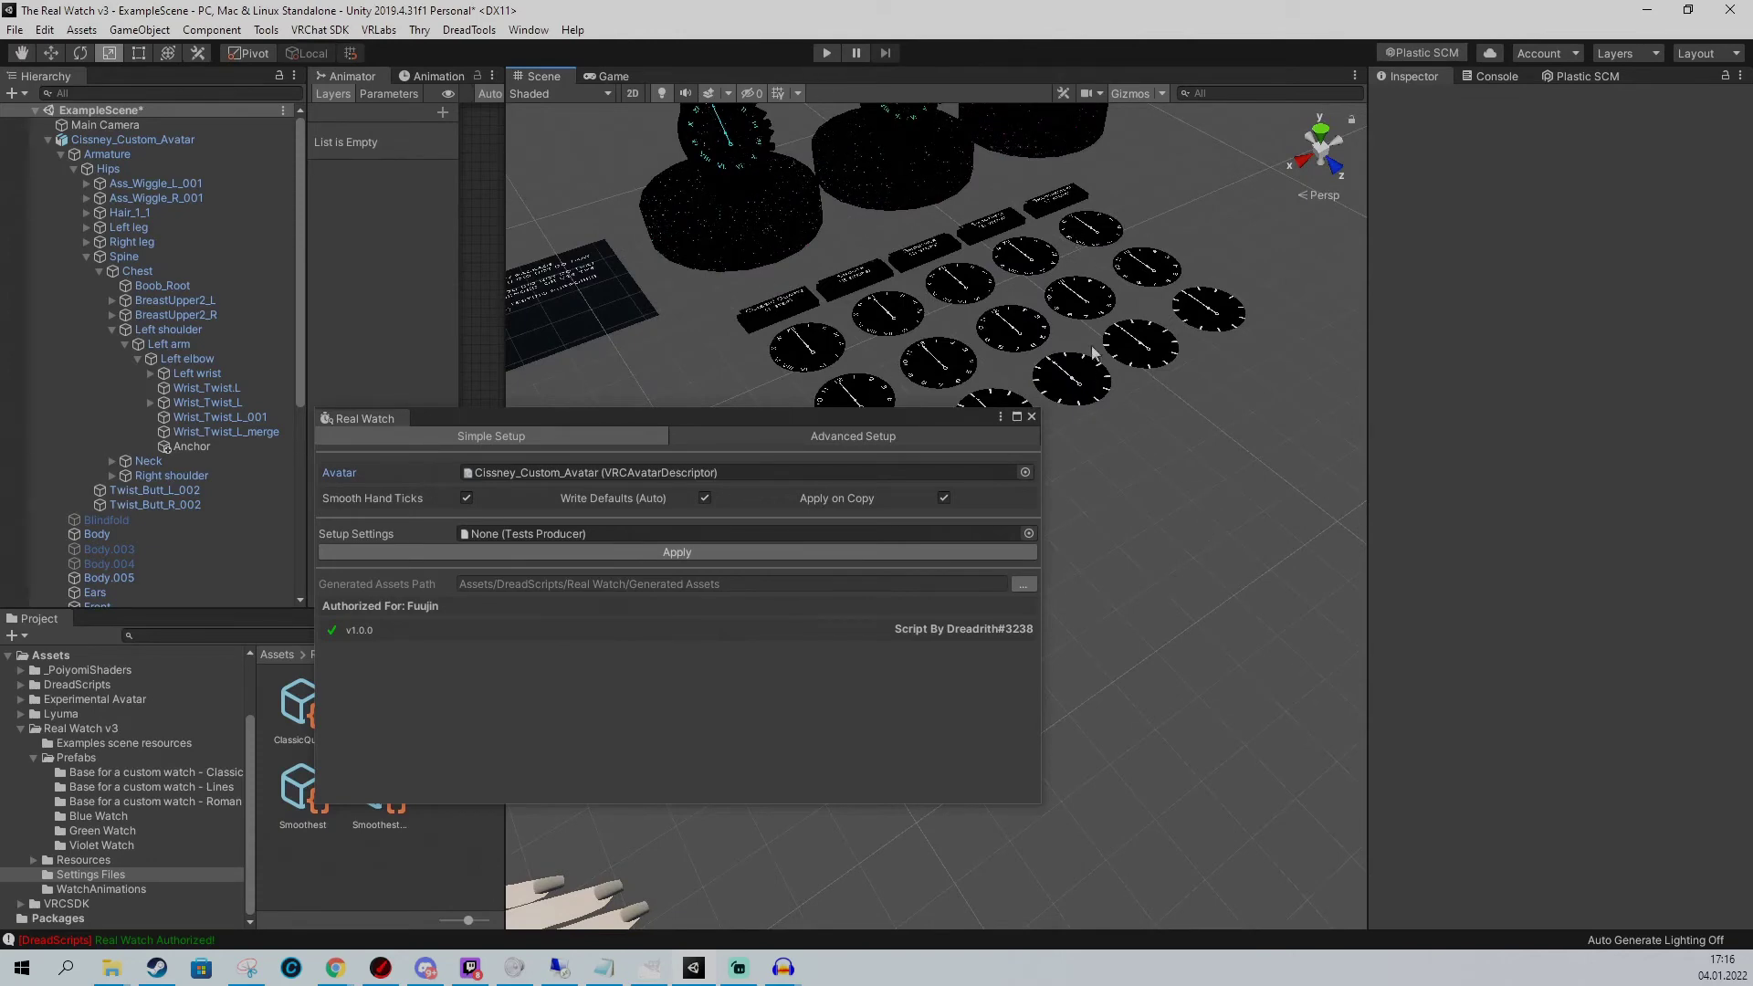
right_click_drag(1116, 352, 931, 293)
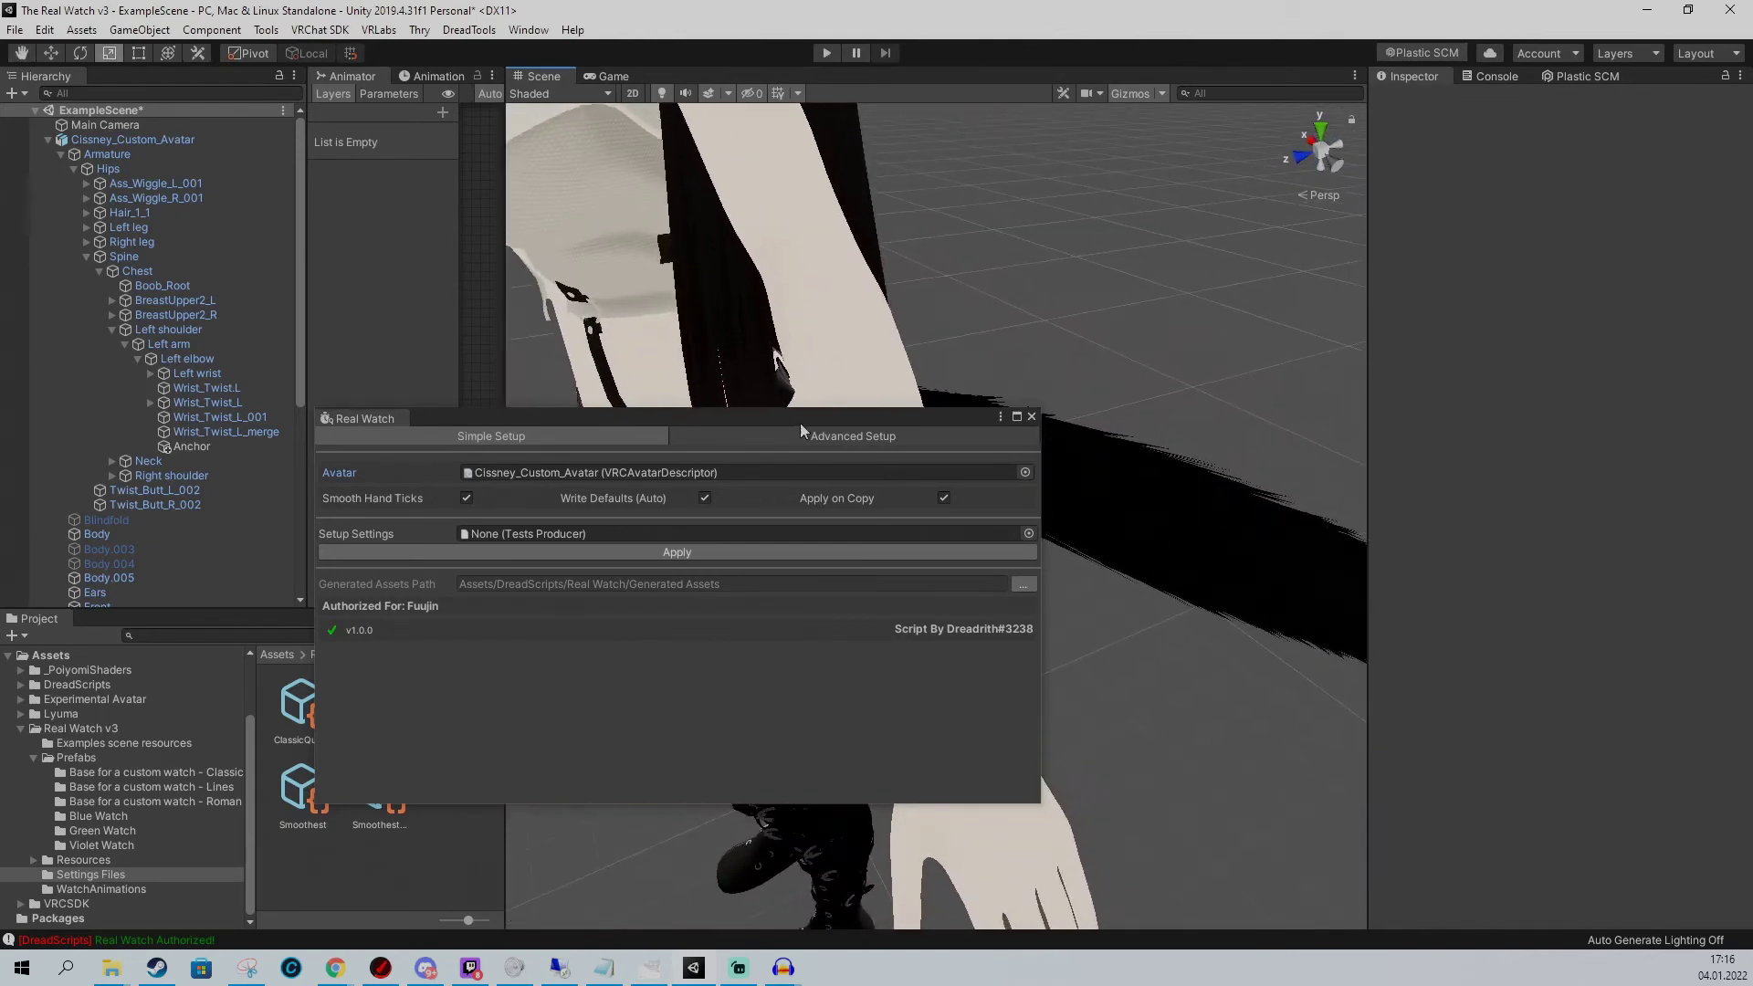
left_click_drag(787, 419, 1466, 271)
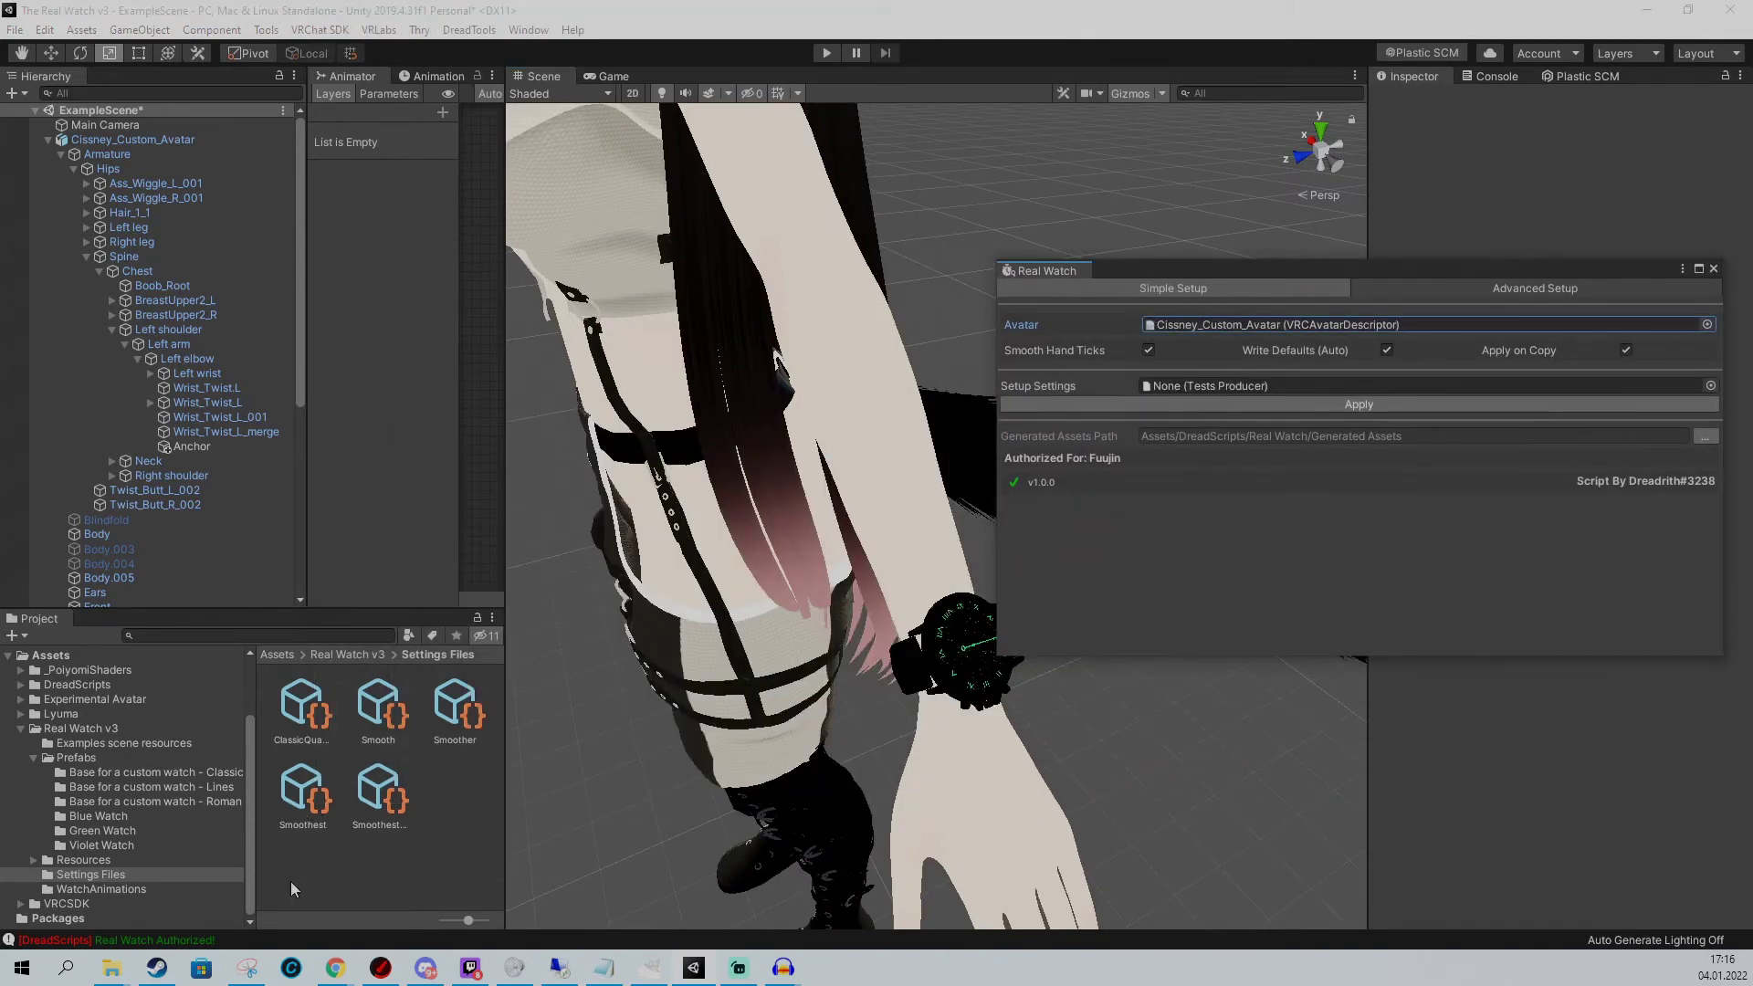
left_click_drag(298, 817, 1184, 391)
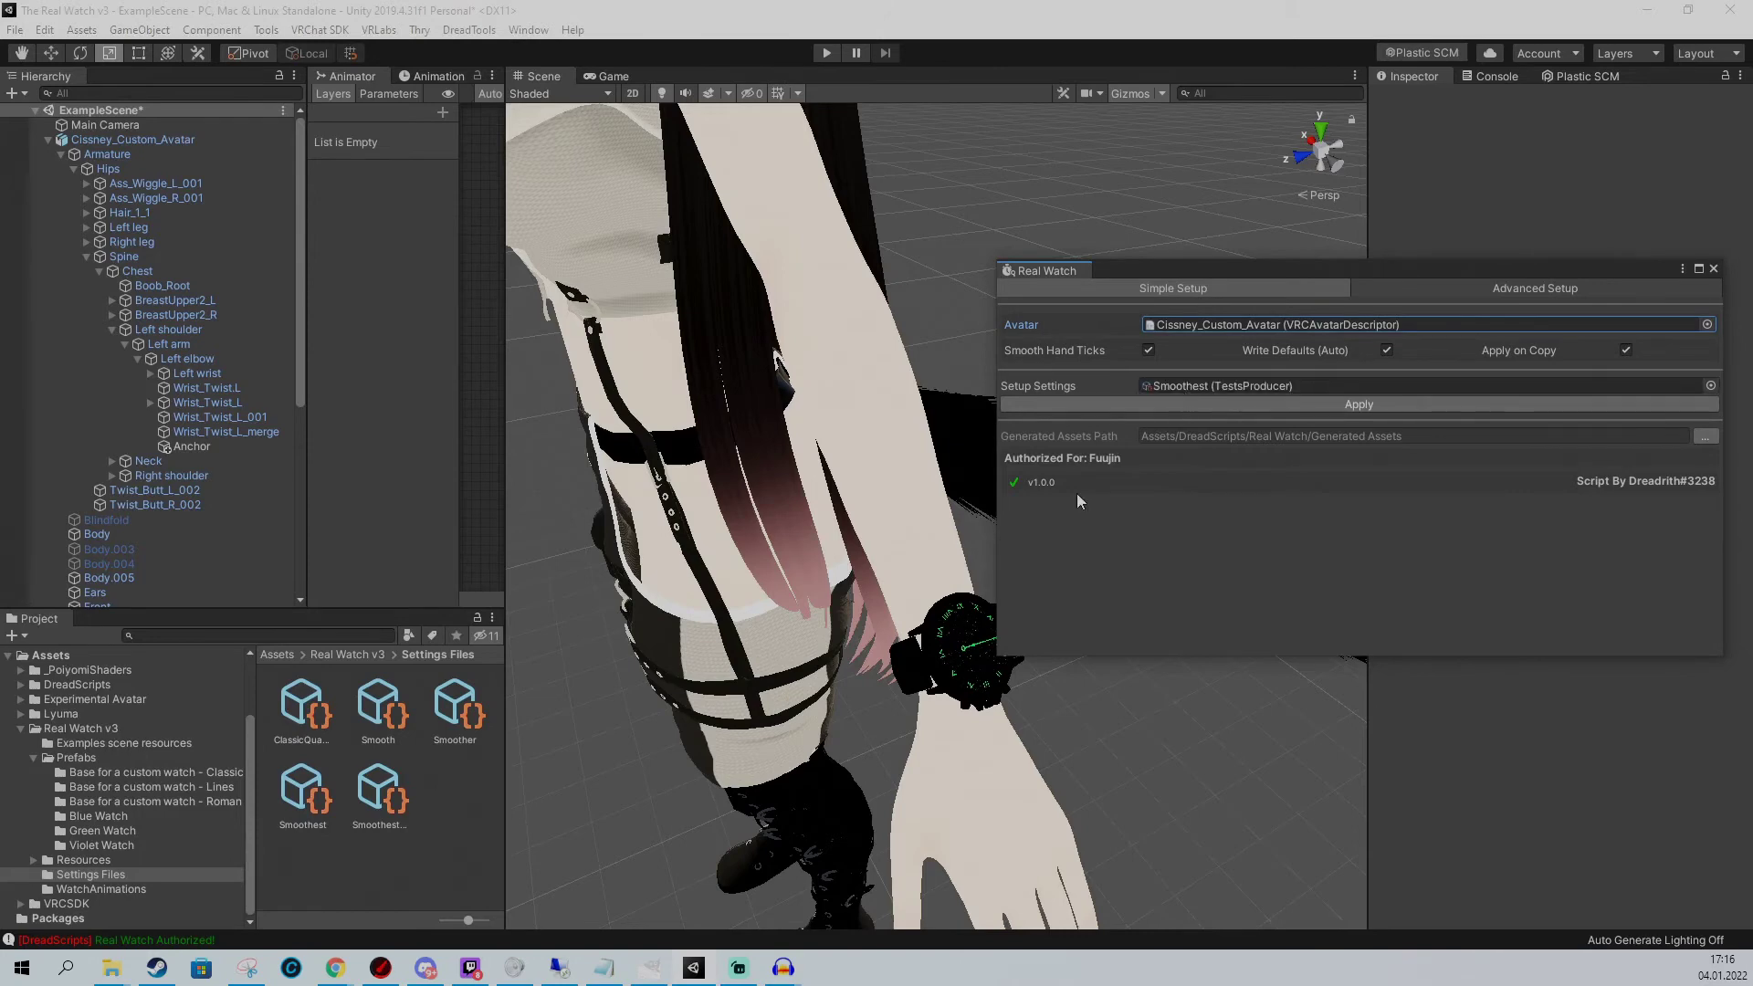
left_click(1333, 398)
Check Cissney_Custom_Avatar's FX layer, then enter Play mode
left_click_drag(1345, 270, 209, 301)
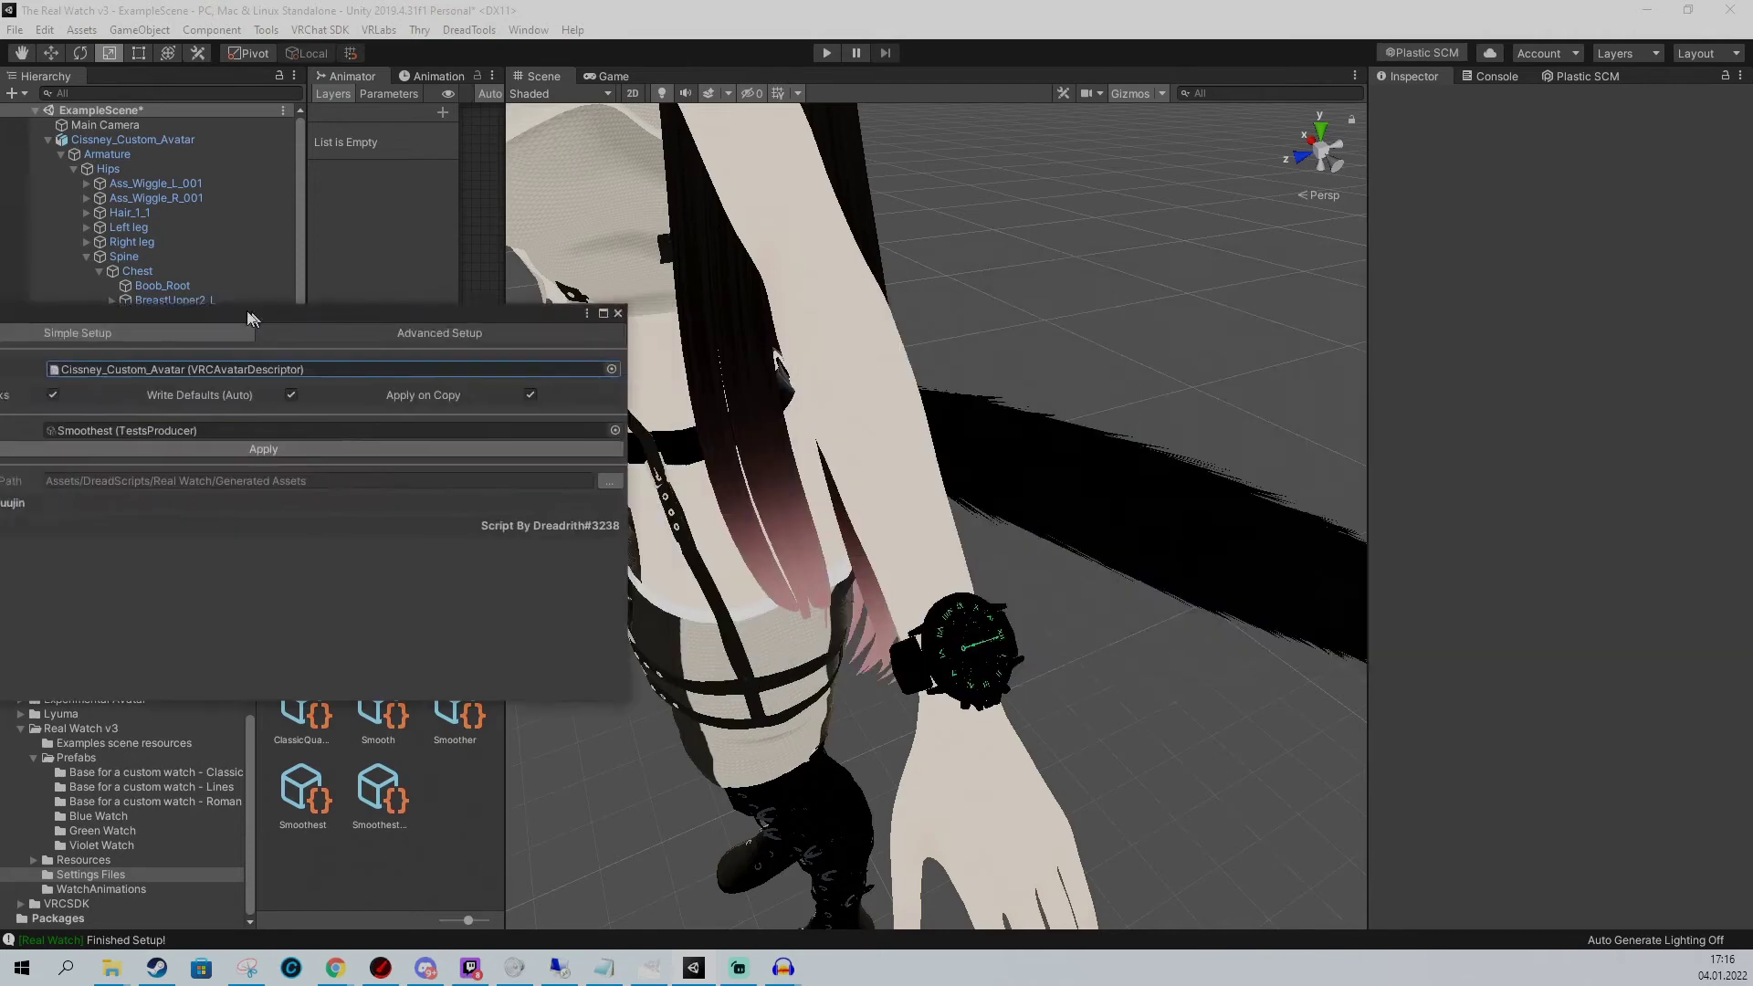
left_click(162, 139)
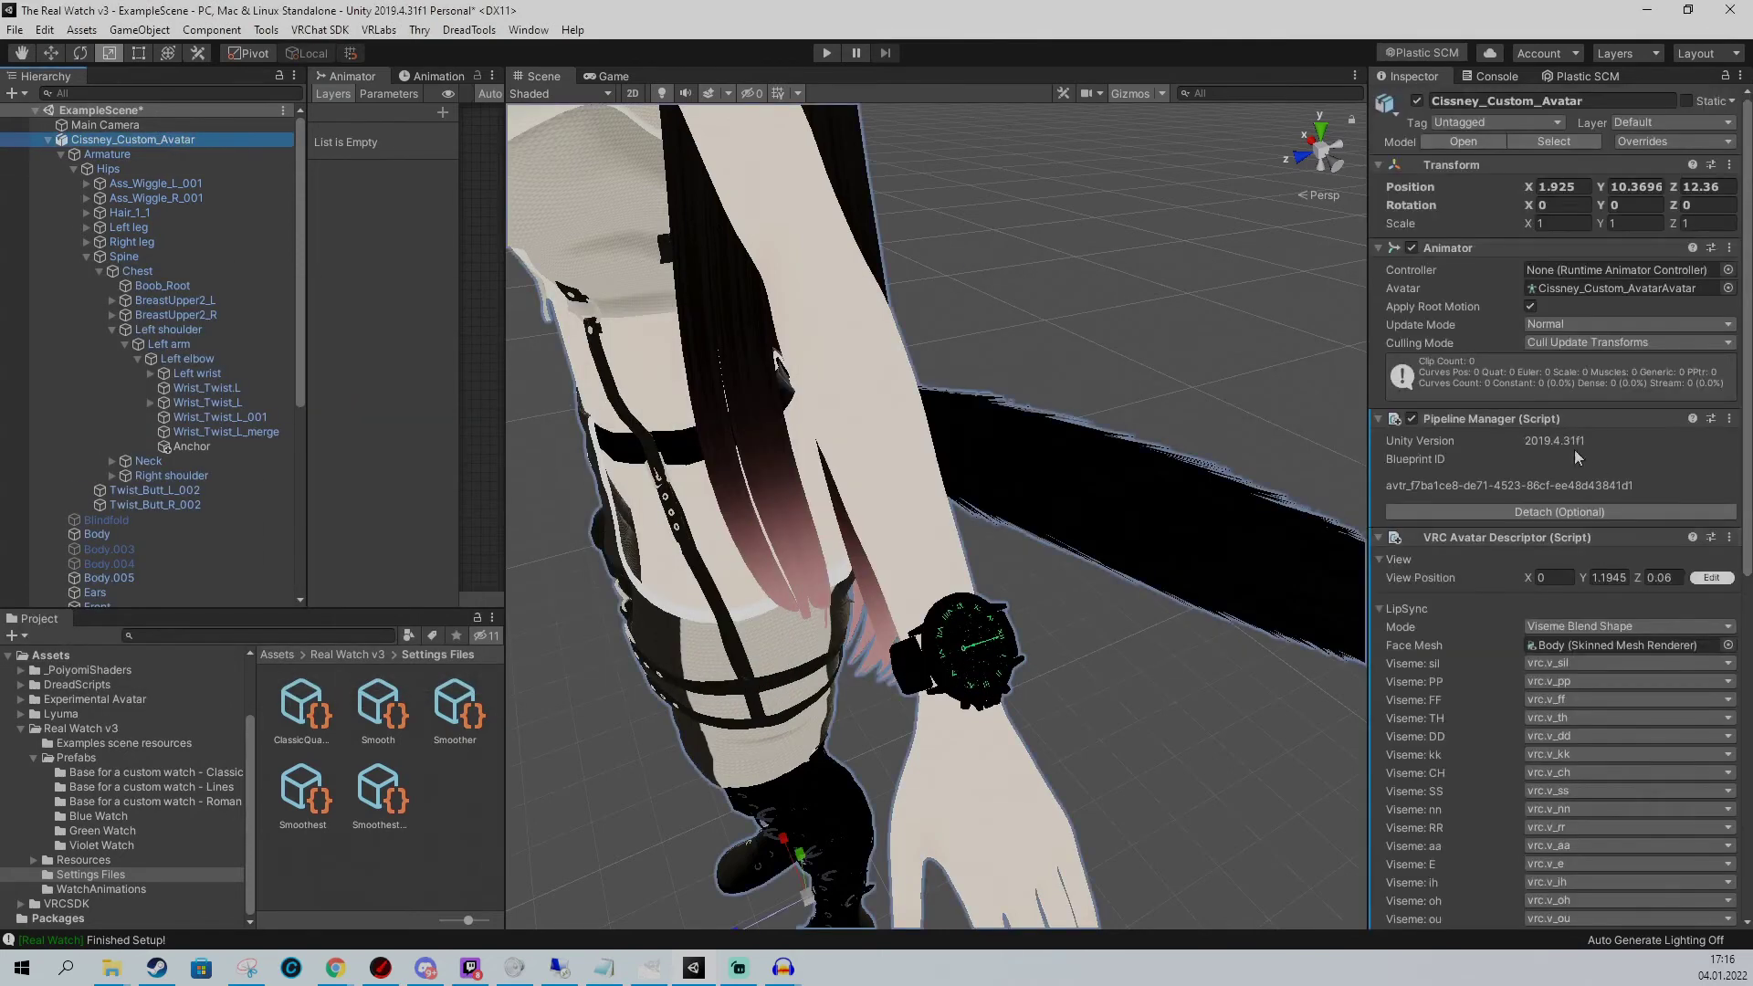
scroll(1575, 451, "down", 5)
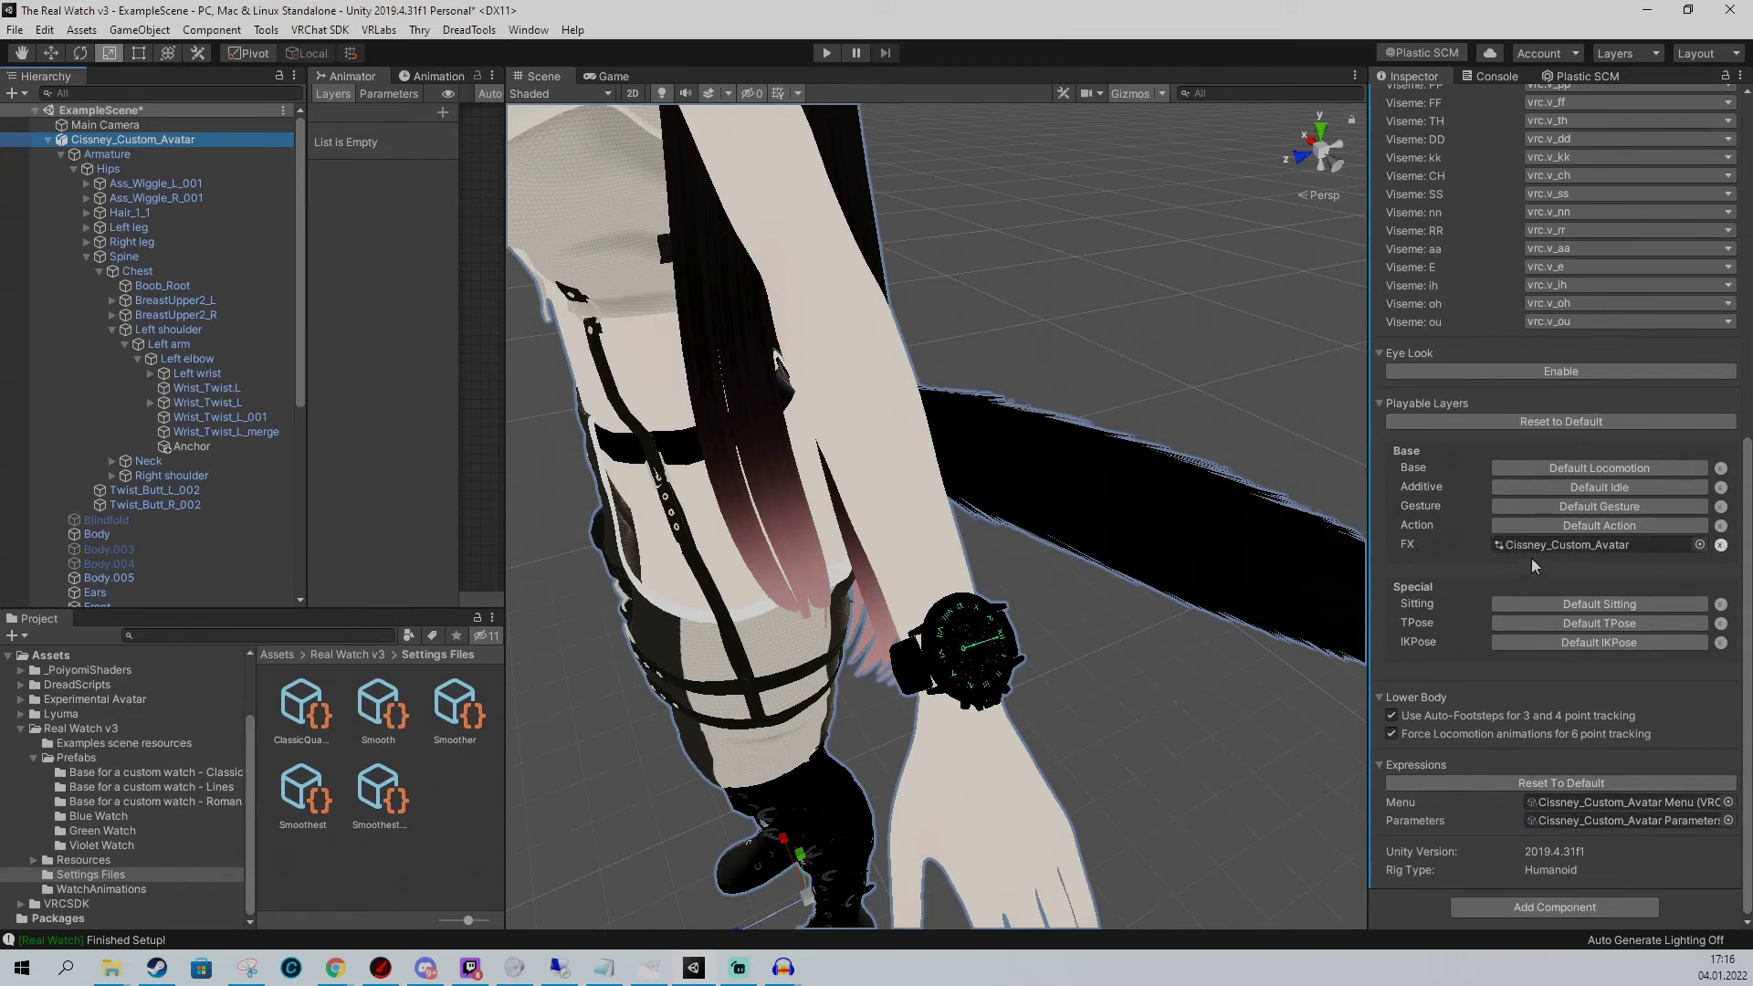
left_click(826, 54)
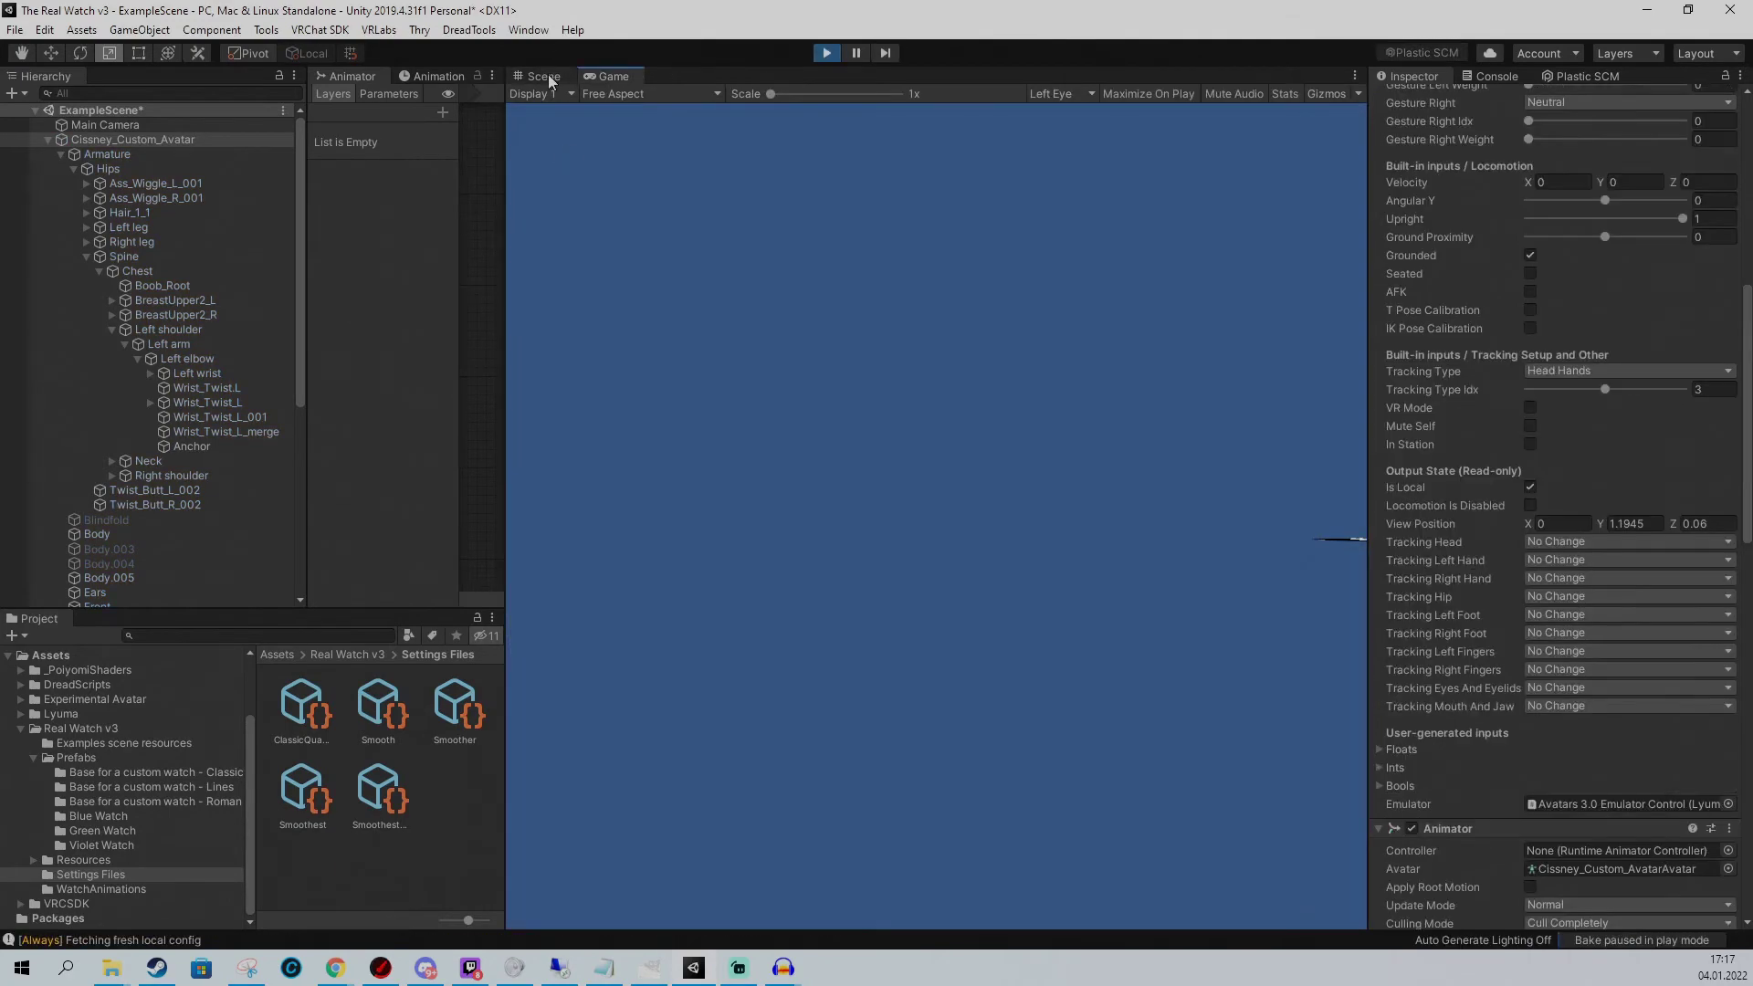
Set Upright to 0.61 so the avatar crouches, and fly the camera close to the watch
left_click_drag(752, 362, 922, 493, "alt")
scroll(1652, 630, "down", 10)
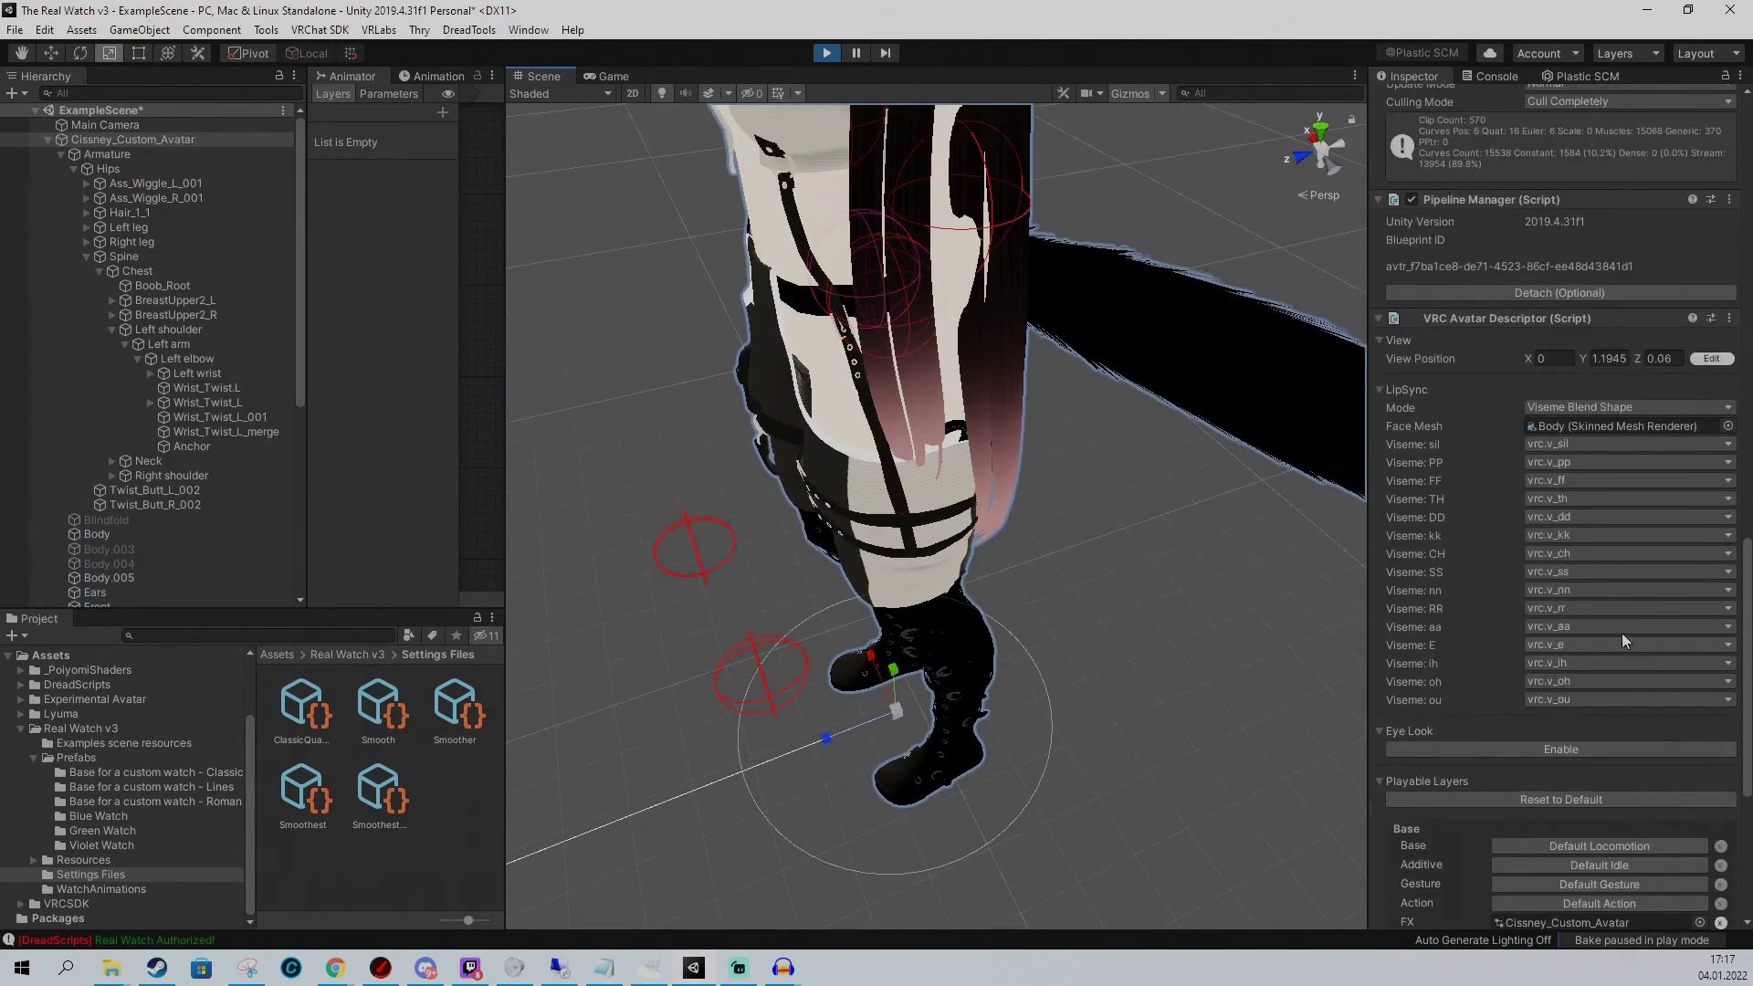
scroll(1630, 612, "up", 10)
scroll(1634, 605, "up", 4)
left_click(1623, 381)
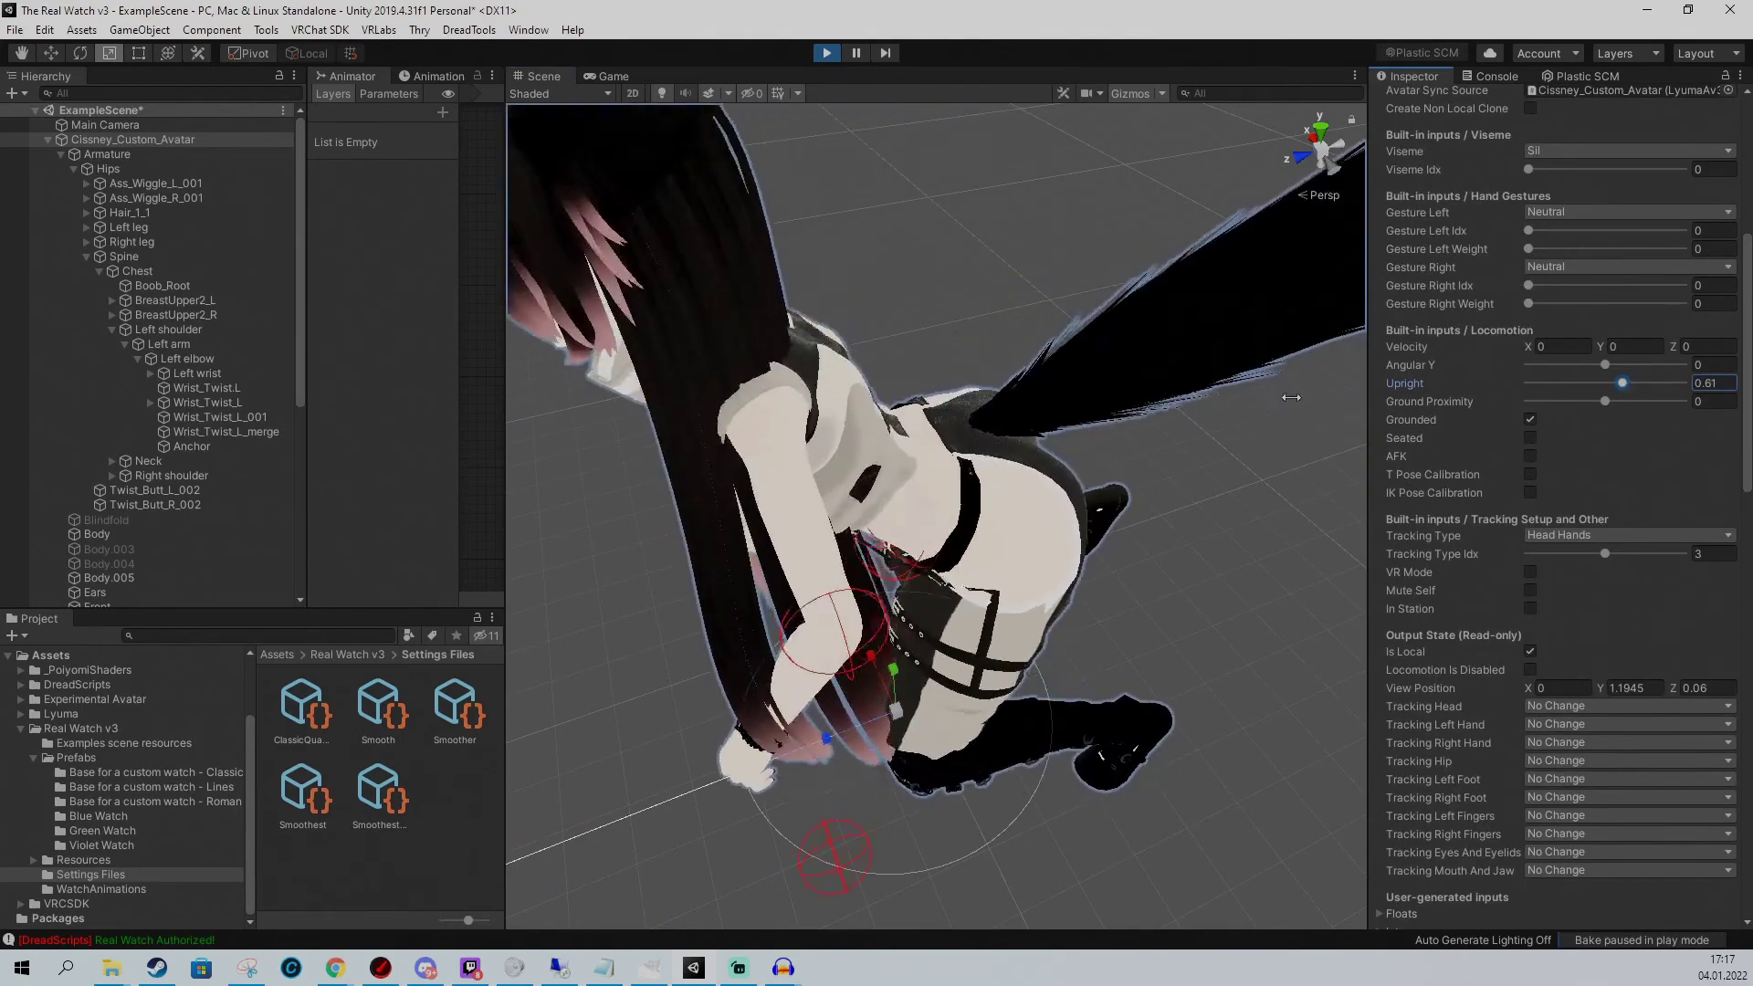
left_click(1092, 94)
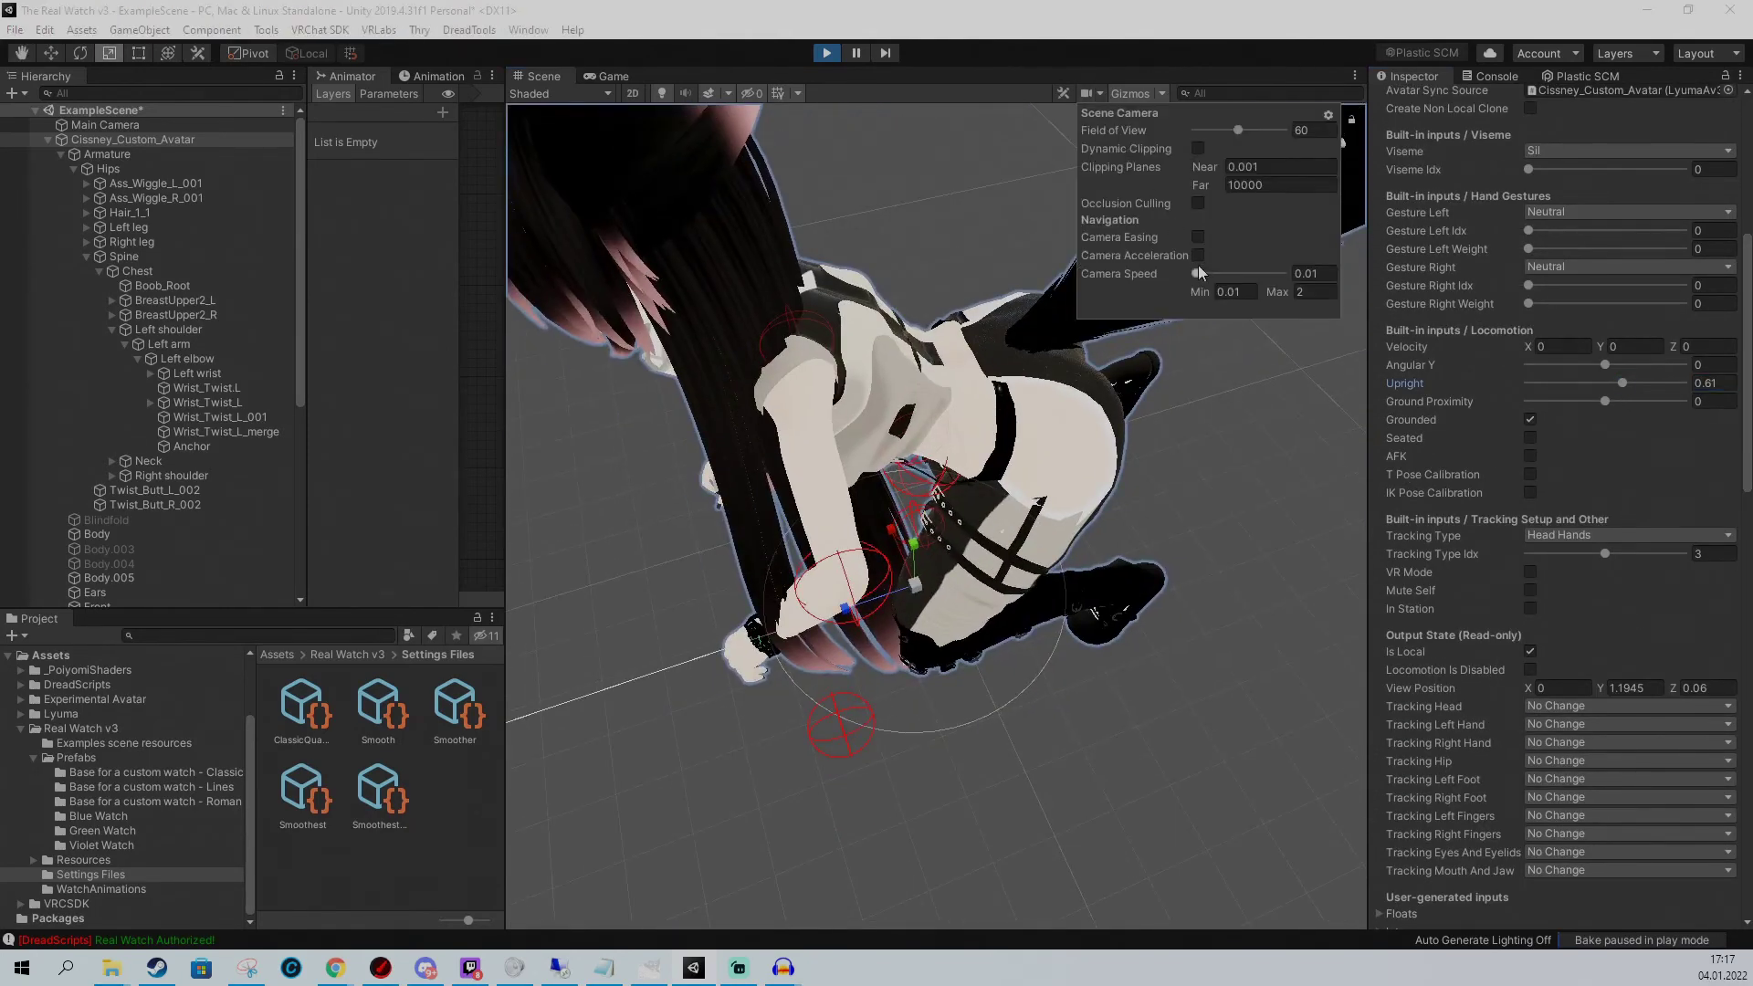
right_click_drag(1202, 276, 1059, 365)
scroll(1701, 395, "up", 5)
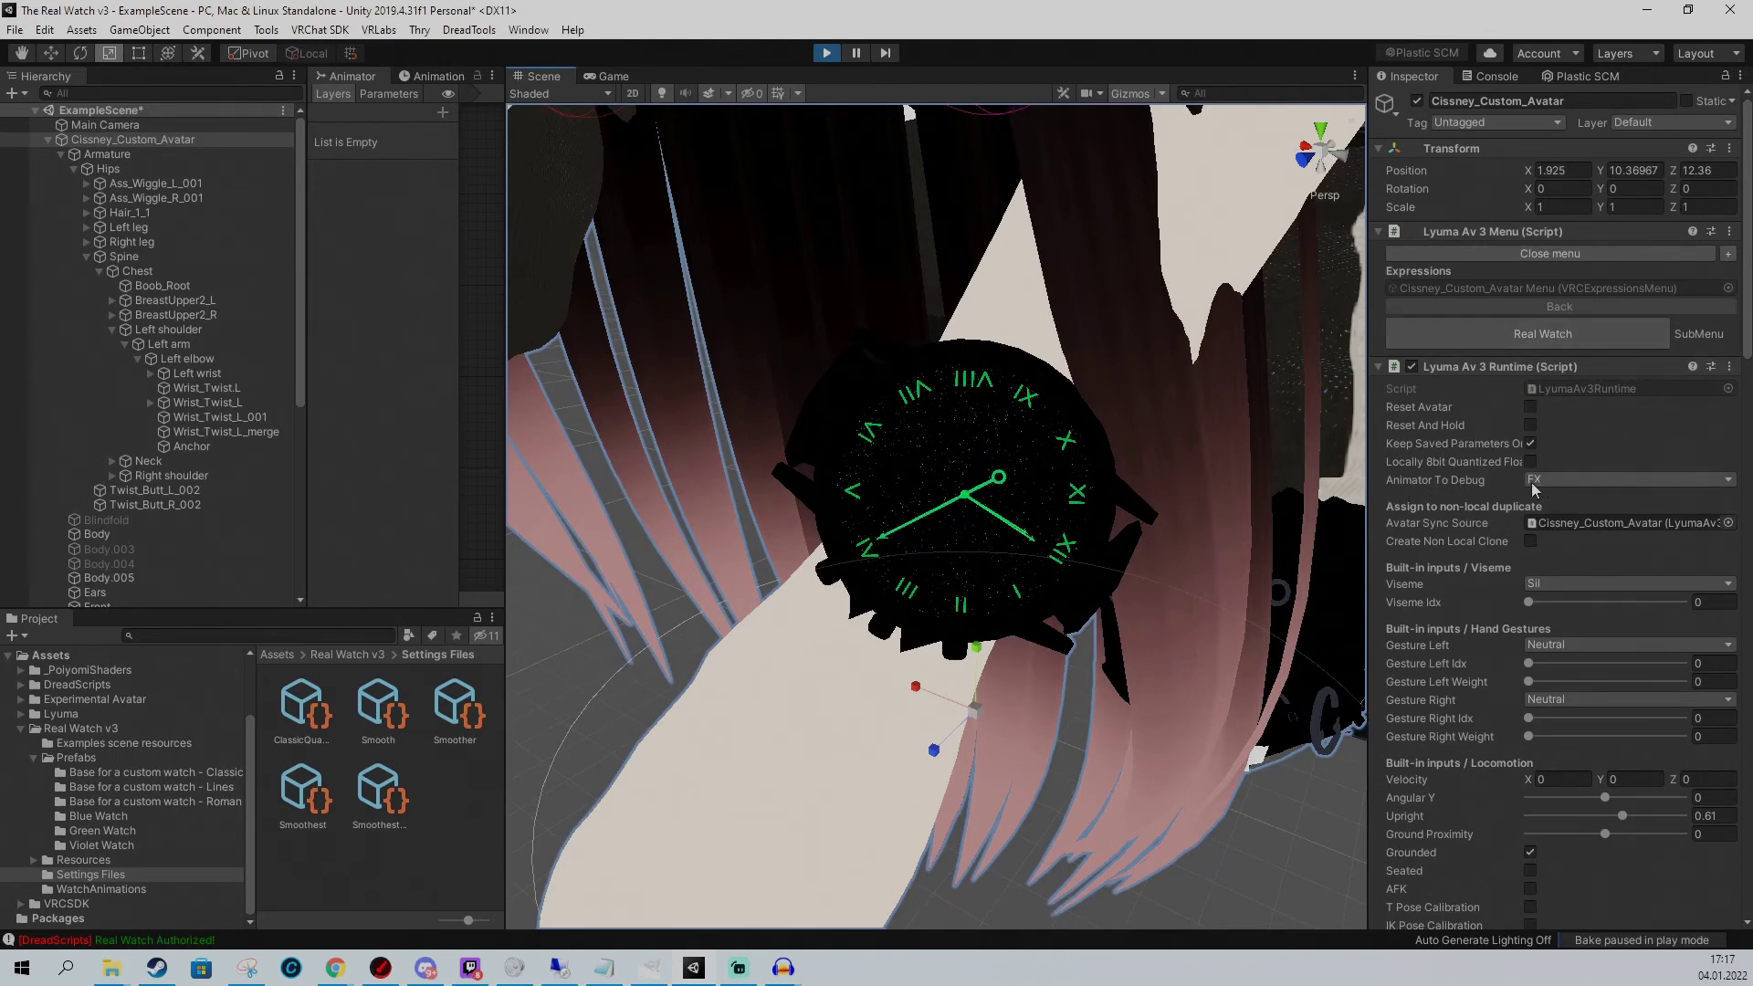
In RW_SetTimeMenu, apply +1 Hour twice and -5 Min twice, then Reset
left_click(1547, 333)
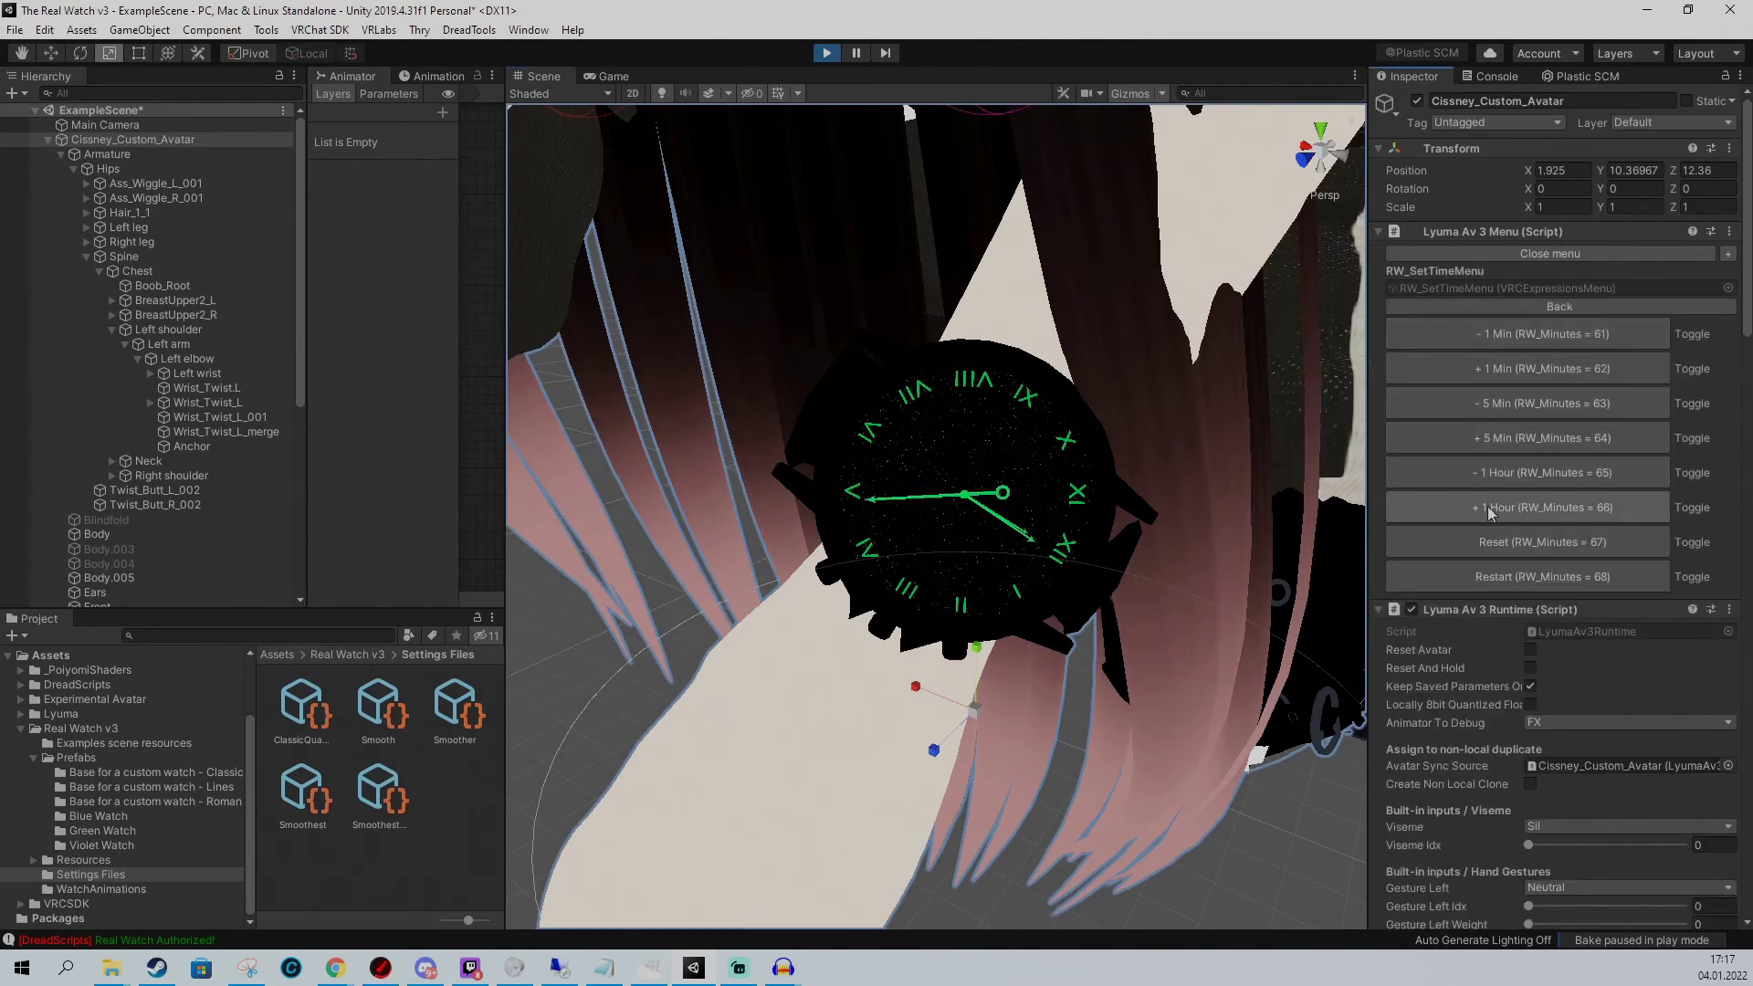
left_click(1555, 507)
left_click(1556, 507)
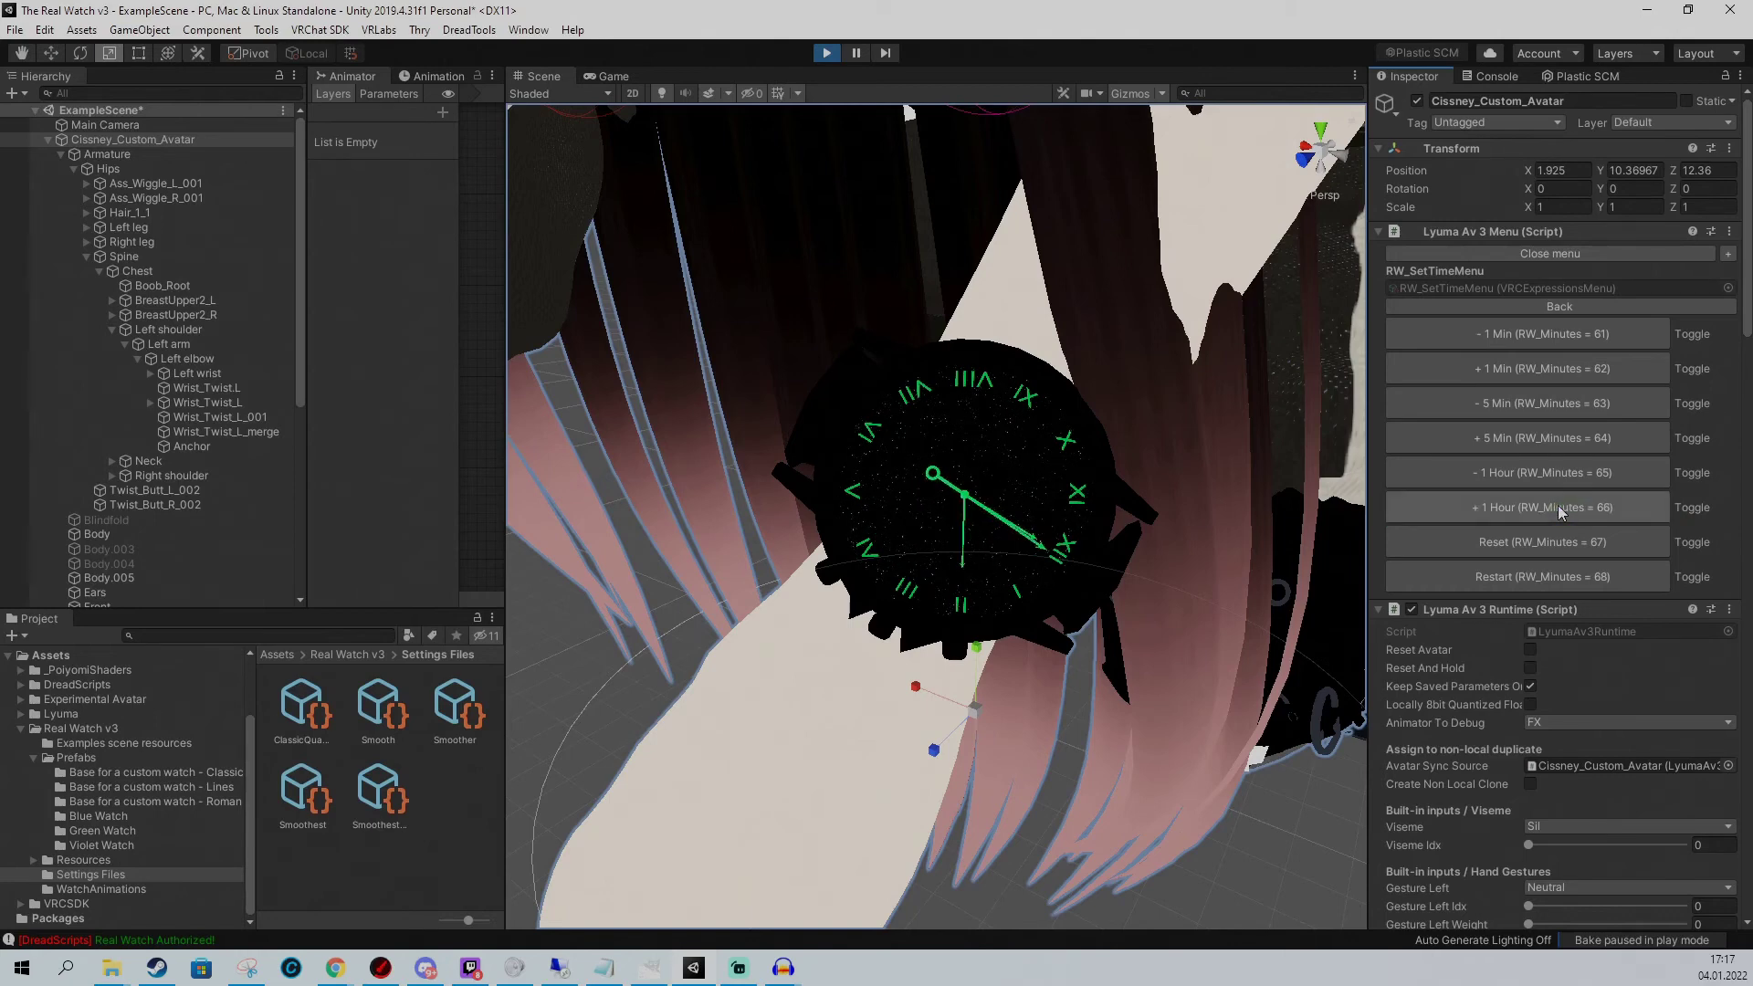
left_click(1521, 408)
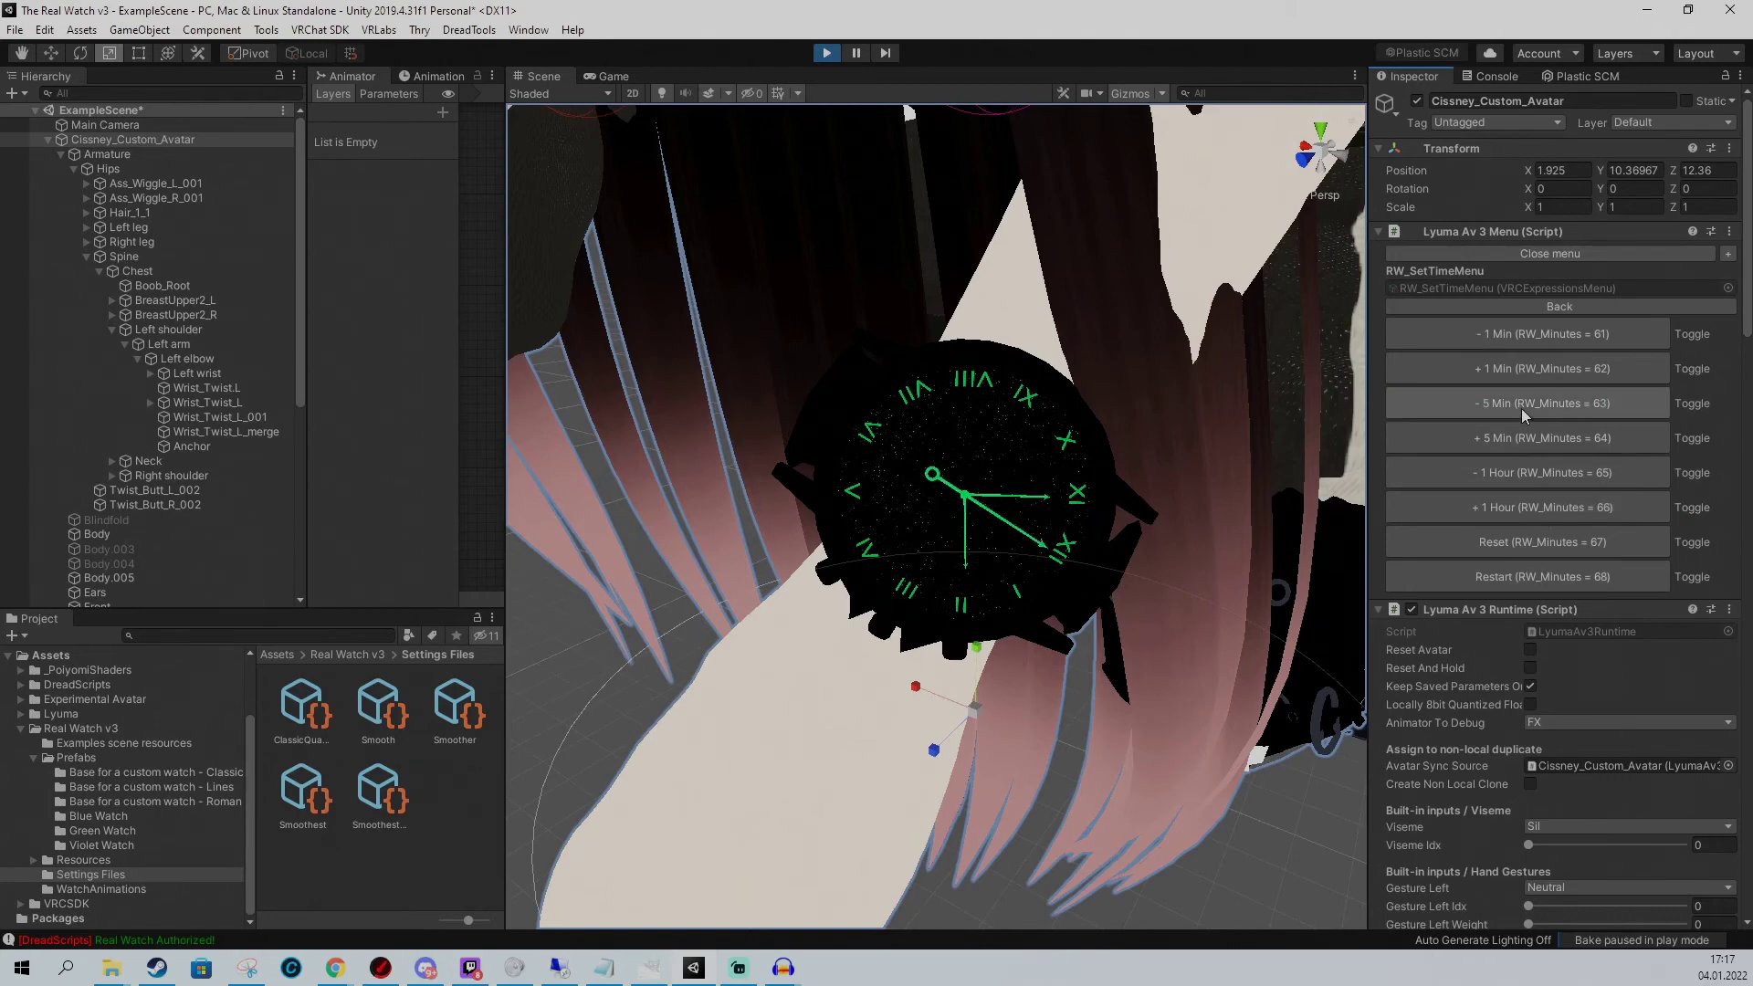
left_click(1521, 409)
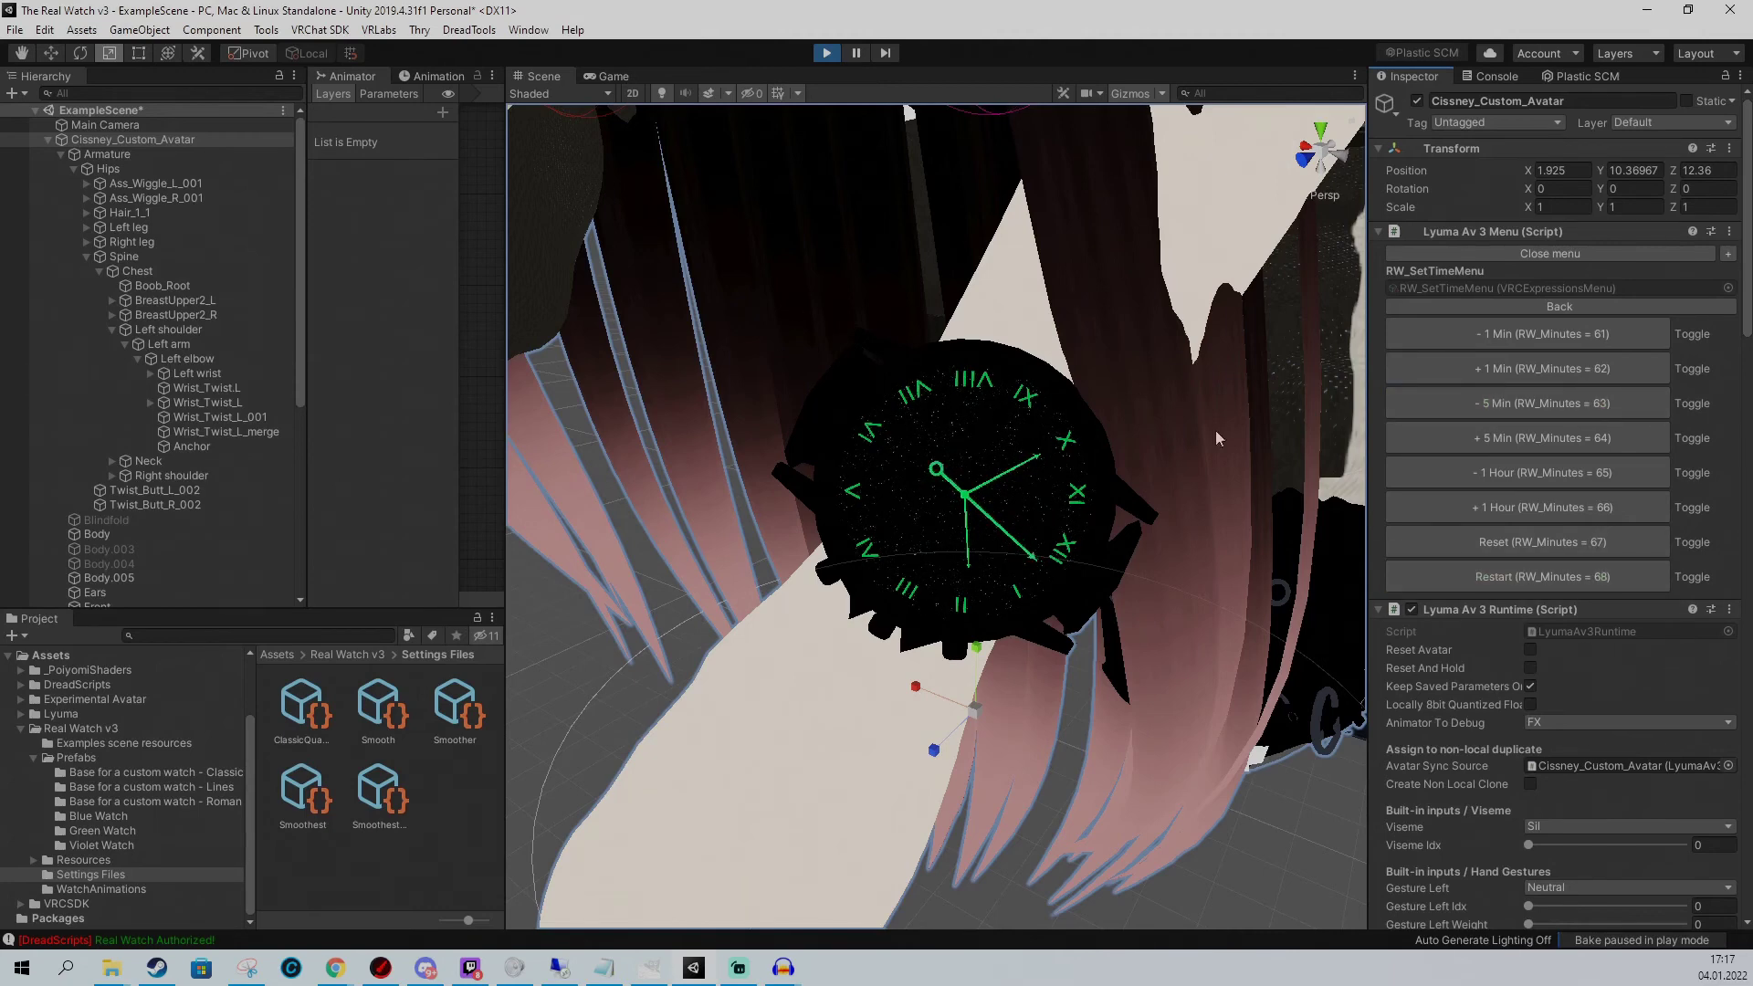
left_click(1528, 544)
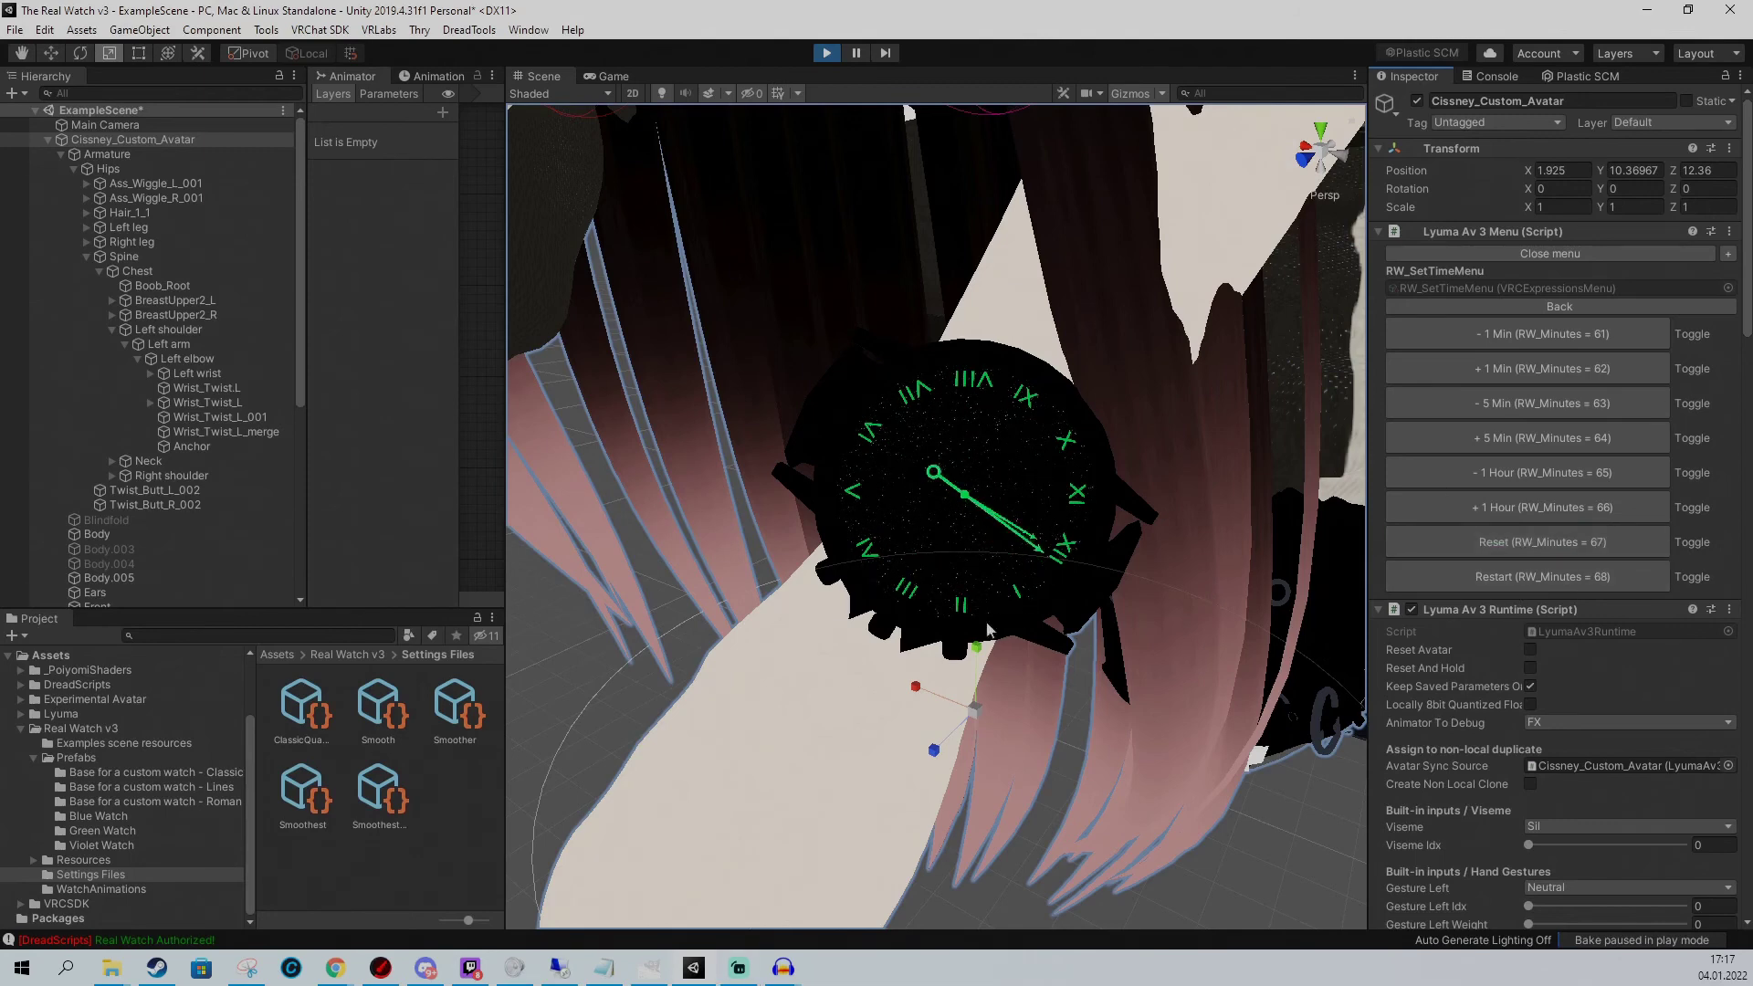